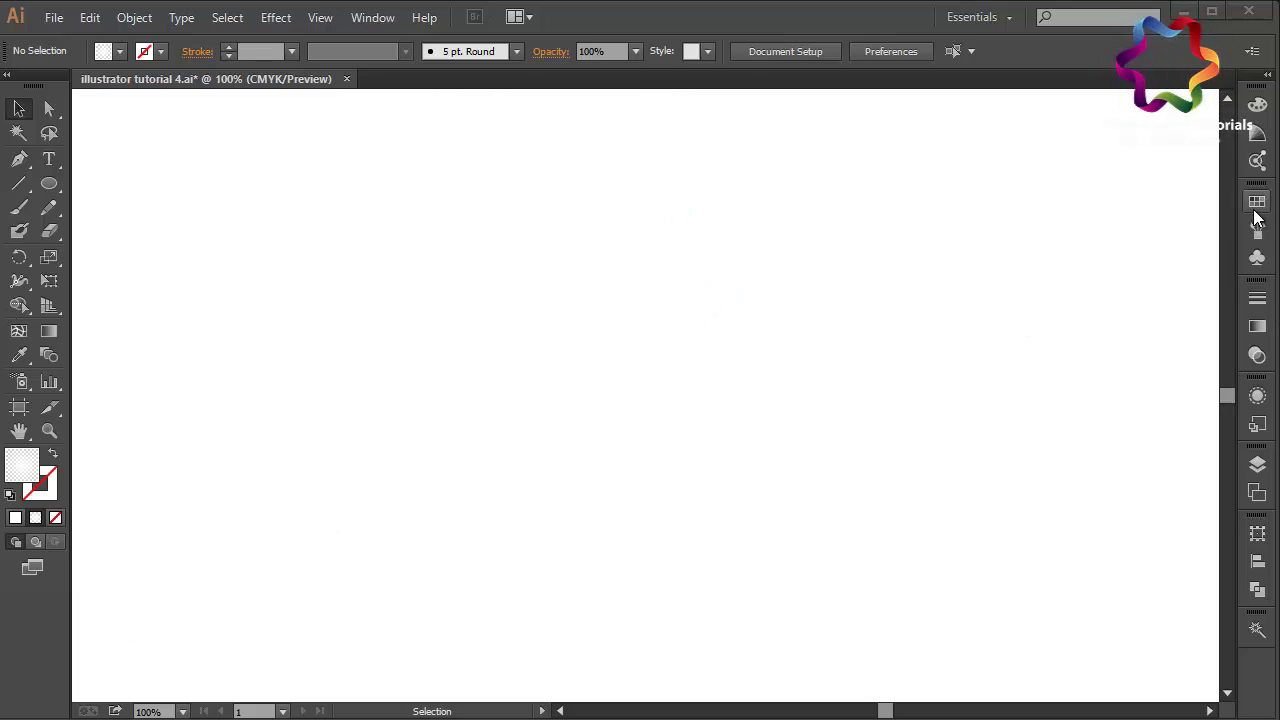
Draw a magenta-filled circle, about 83 px across with no stroke, near the artboard's top centre
left_click(1256, 204)
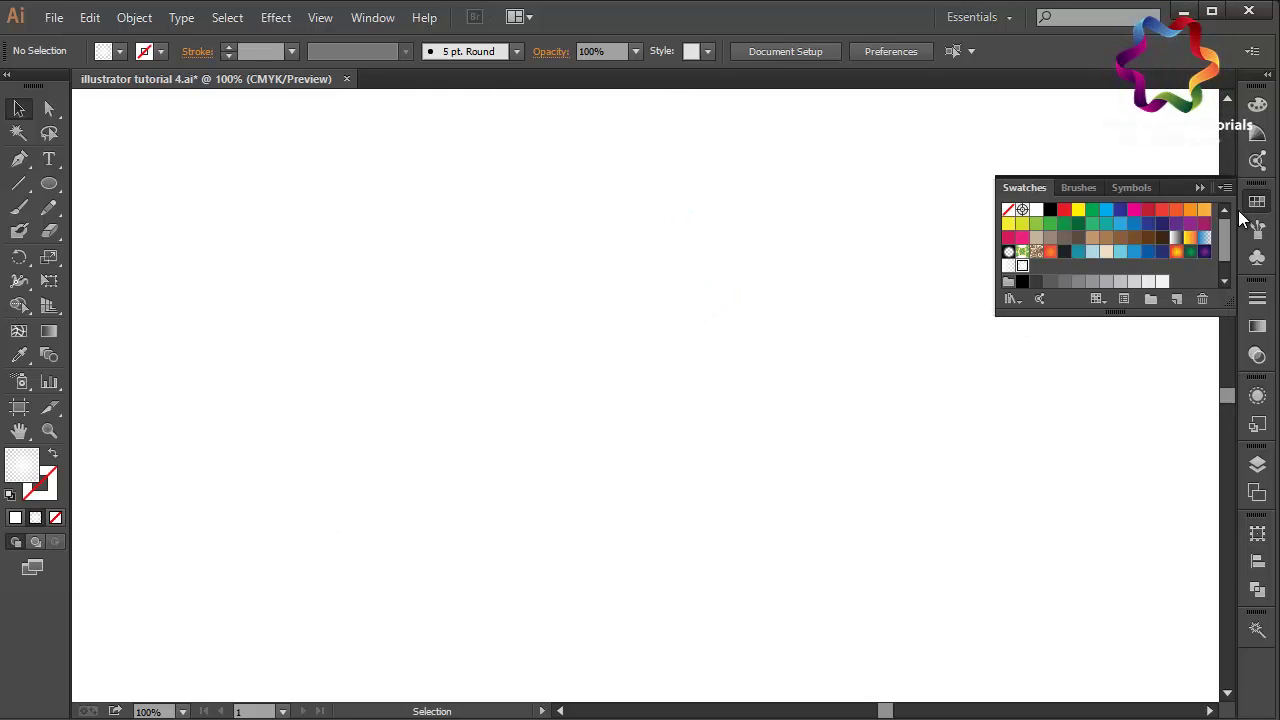
left_click(1136, 211)
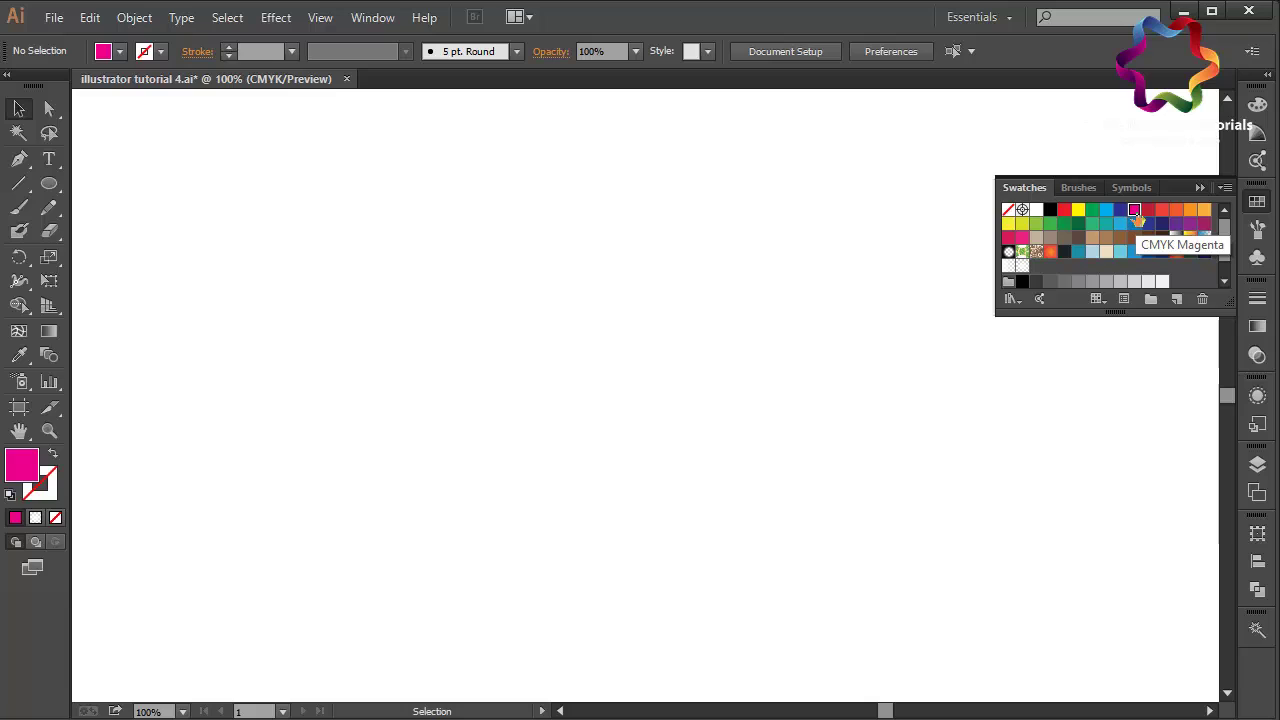
left_click(1201, 188)
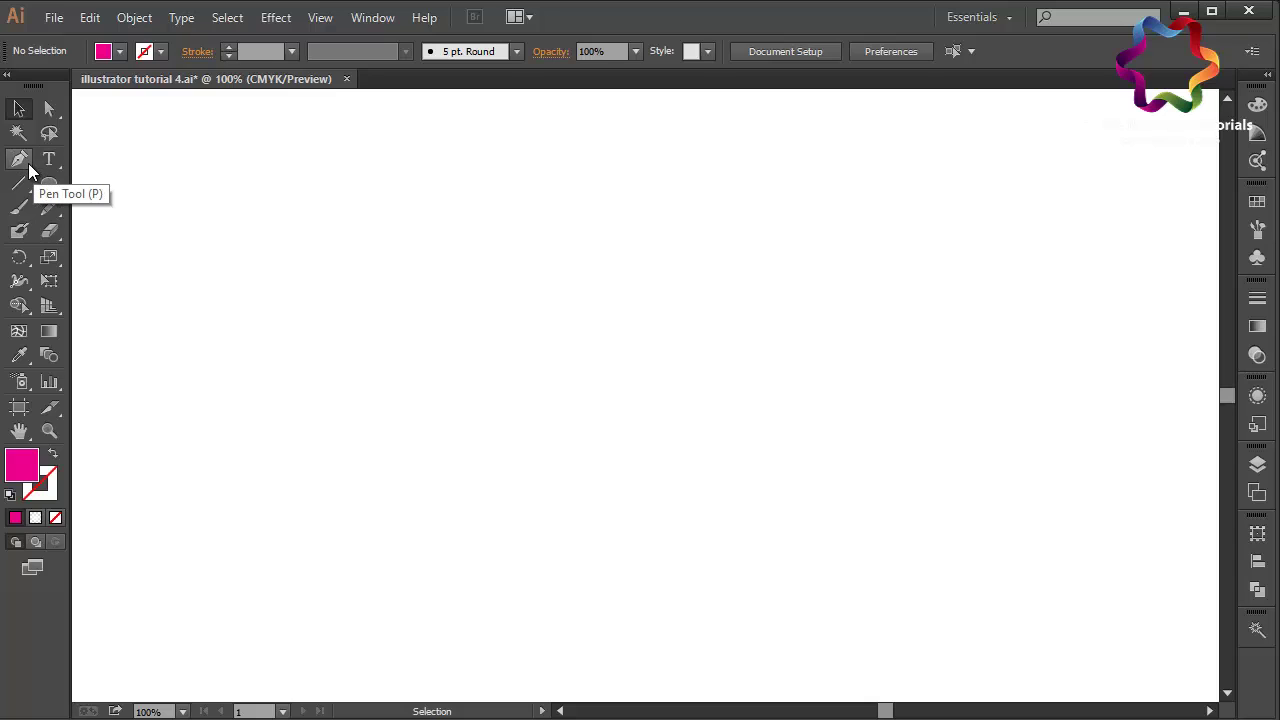
left_click(47, 188)
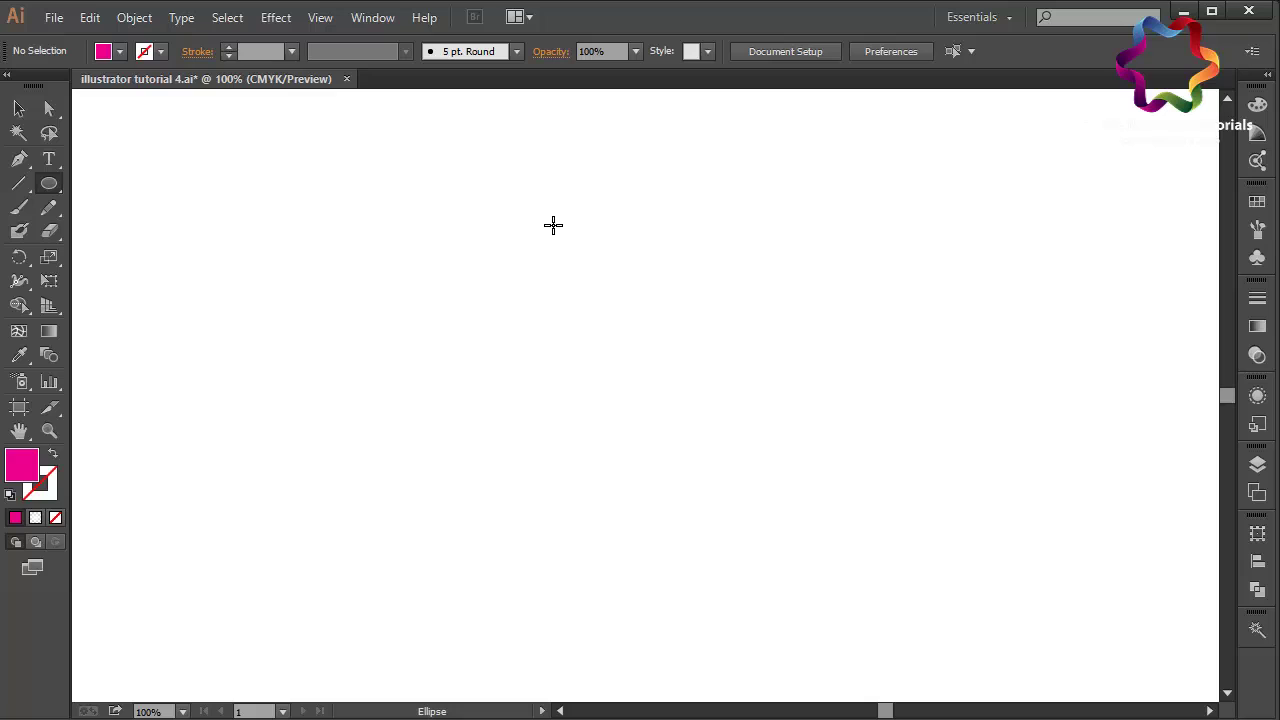
left_click_drag(559, 231, 631, 309)
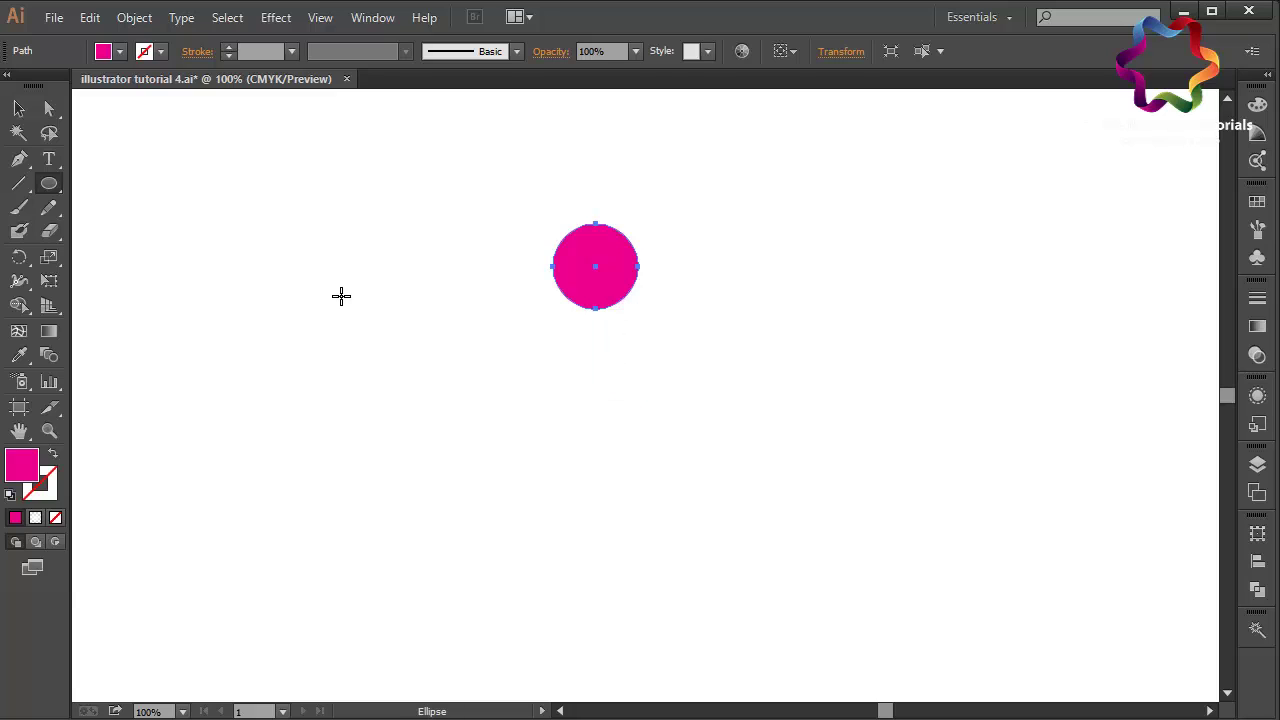
Copy the circle, paste an identical copy in front of it, and deselect
left_click(19, 109)
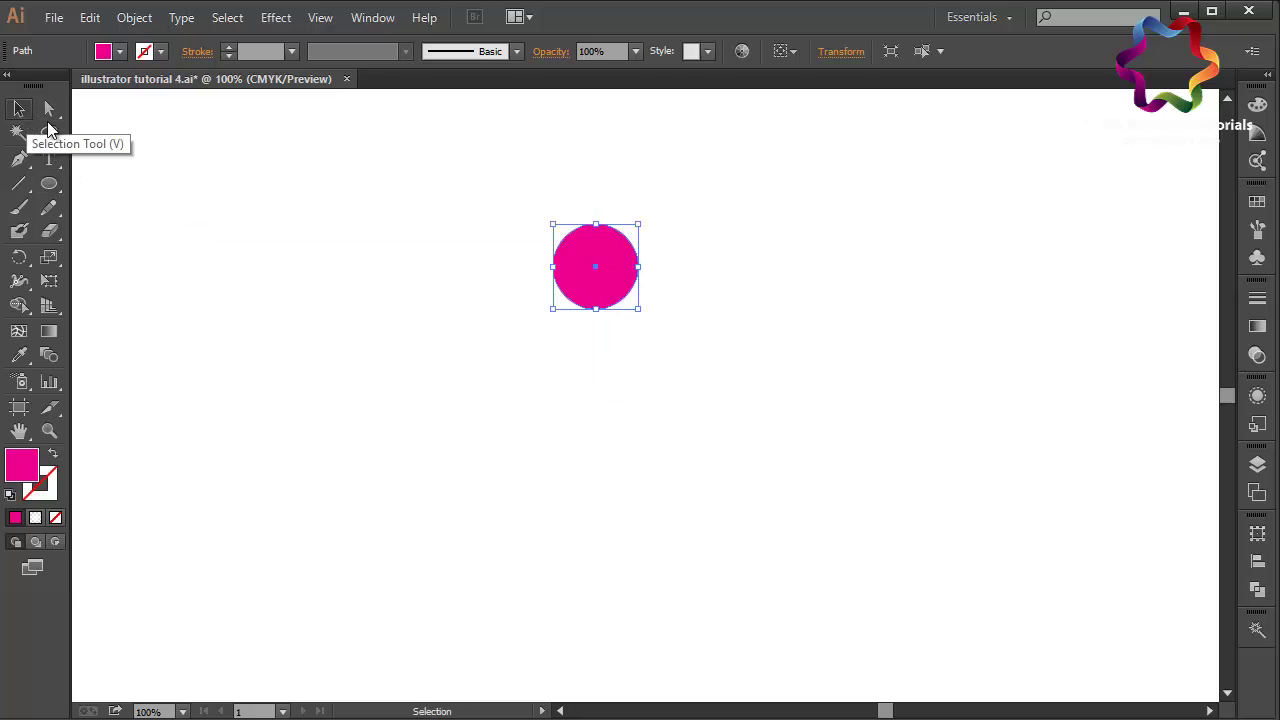
left_click(84, 18)
left_click(120, 114)
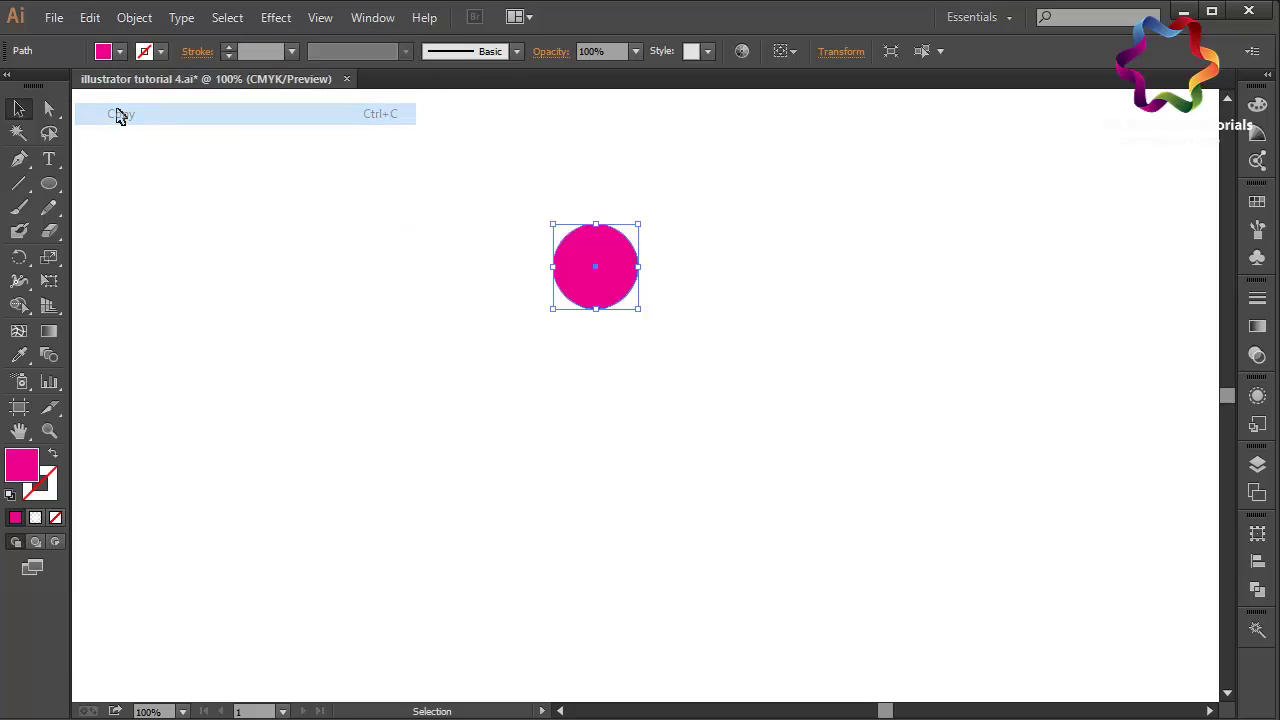
left_click(88, 18)
left_click(210, 160)
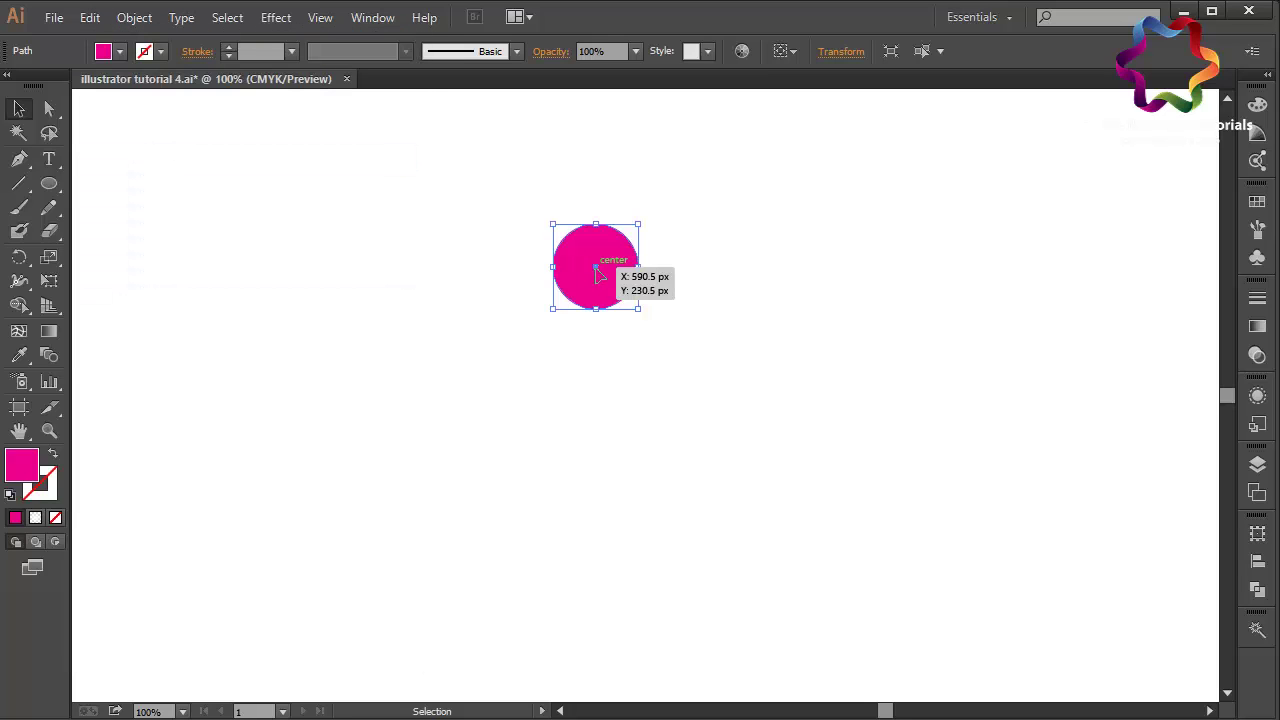
left_click(610, 386)
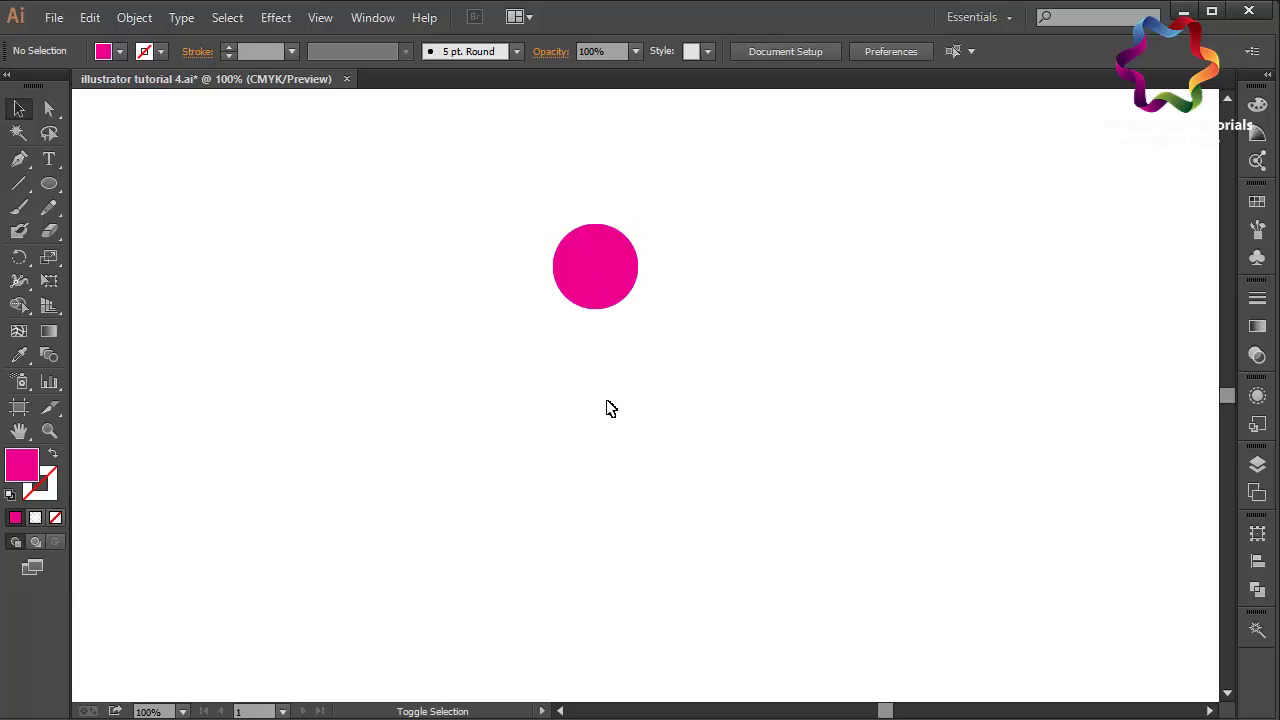
Move the circle copy straight down below the original and paste another copy in front
left_click_drag(604, 283, 620, 447)
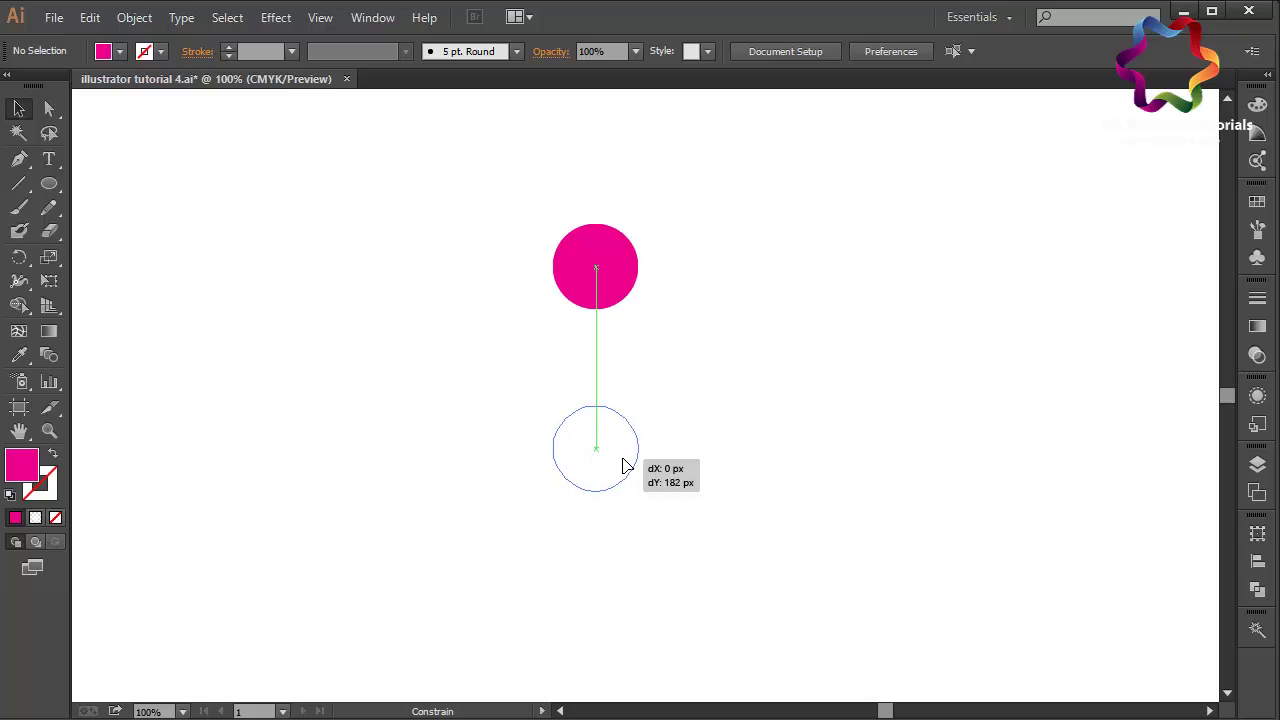
left_click_drag(620, 450, 624, 465)
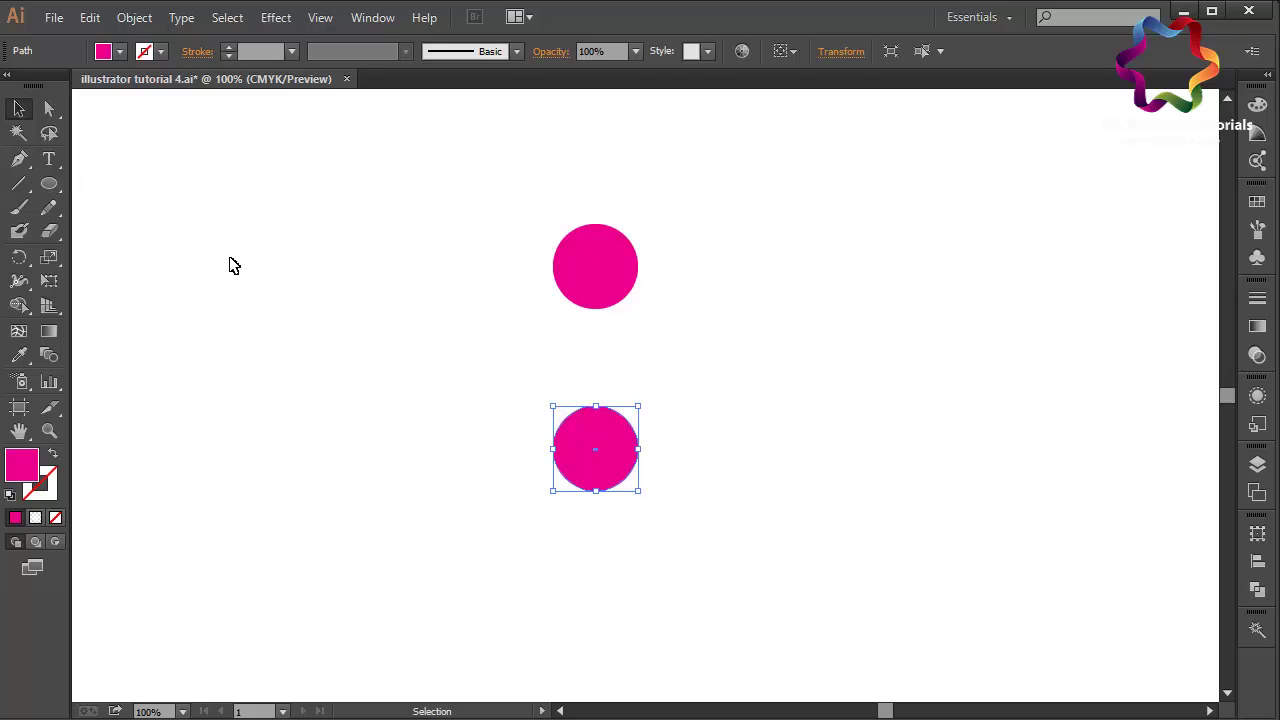
left_click(90, 17)
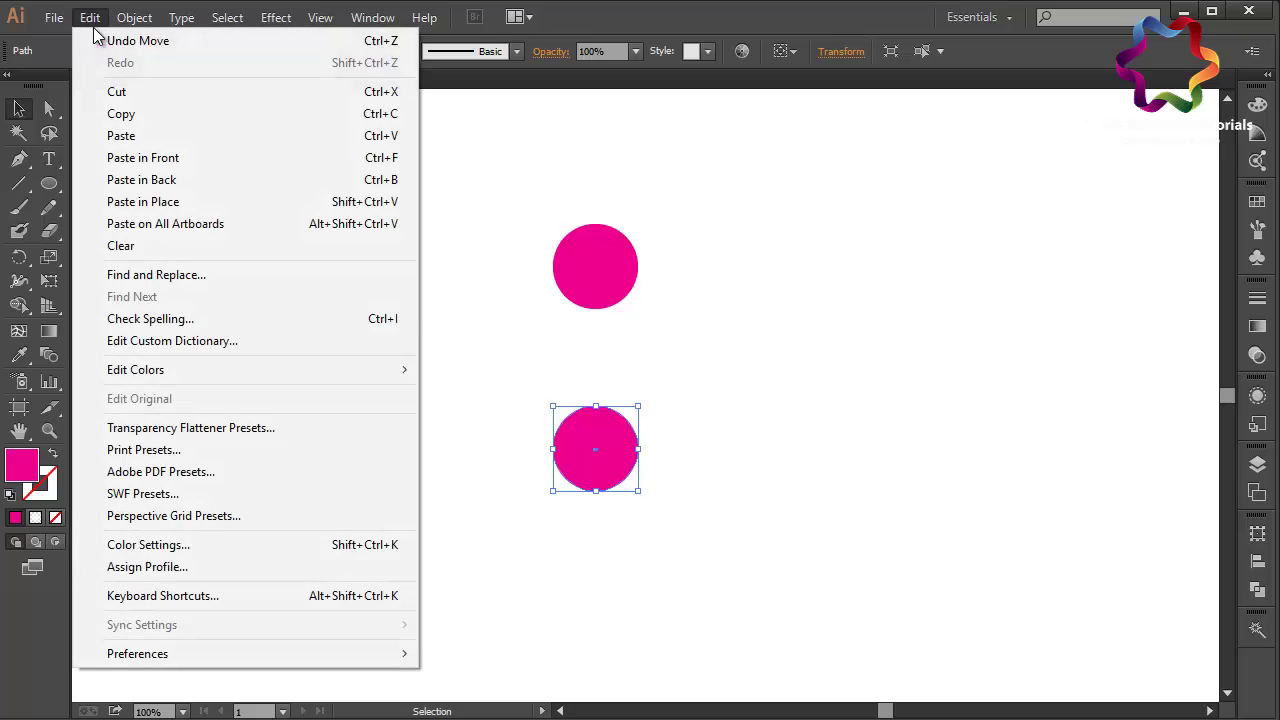
left_click(121, 116)
left_click(90, 17)
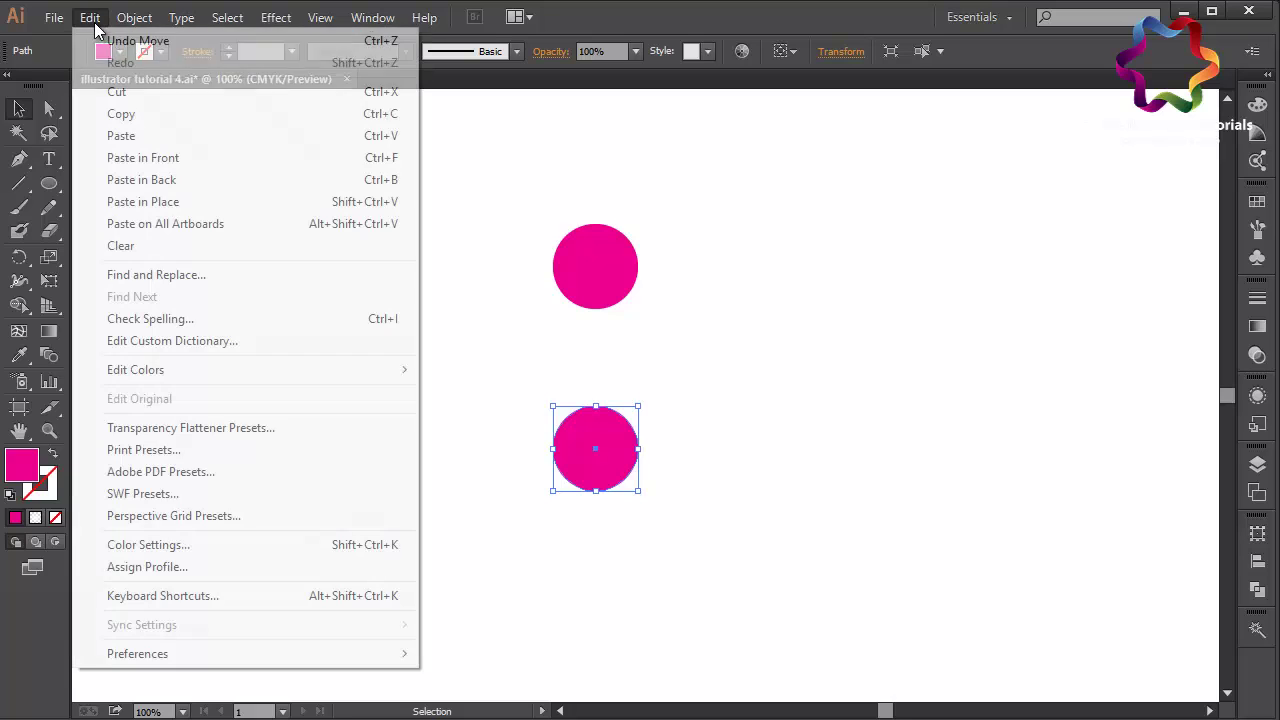
left_click(149, 165)
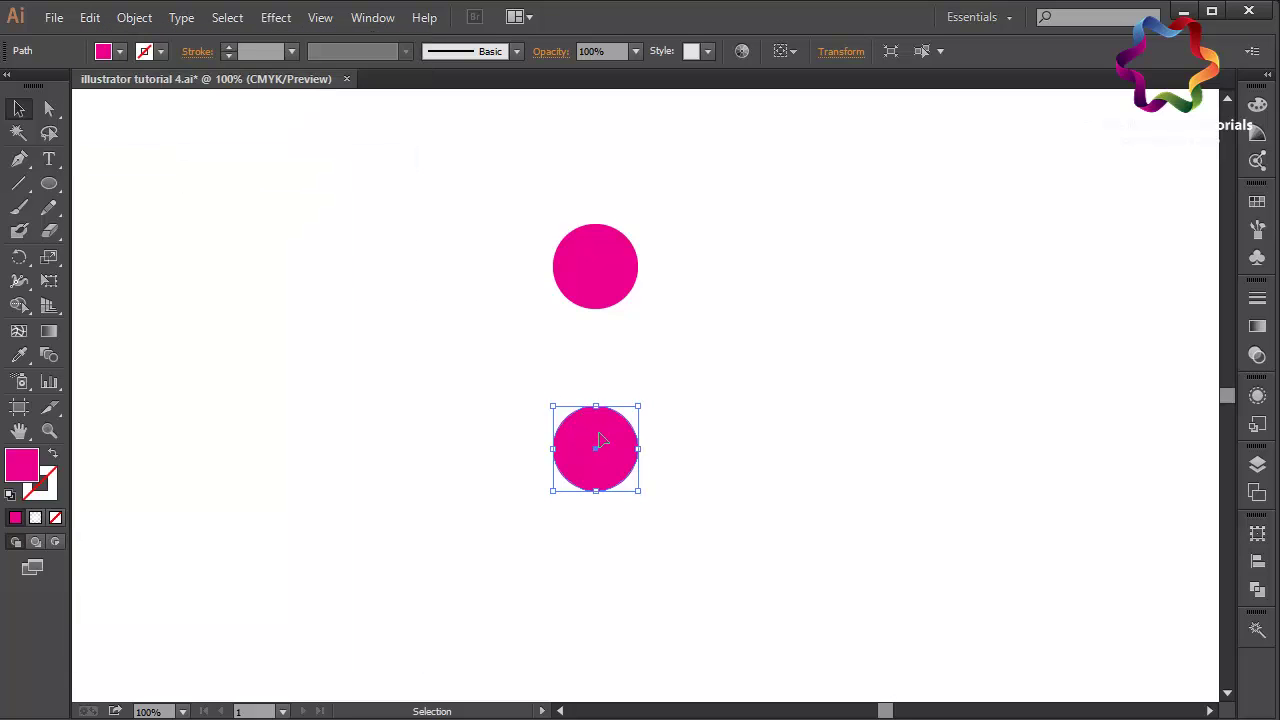
Move the new copy up-left between the circles and proportionally shrink it to about 78 px
mouse_move(600, 440)
left_mouse_down()
mouse_move(516, 343)
mouse_move(508, 354)
left_mouse_up()
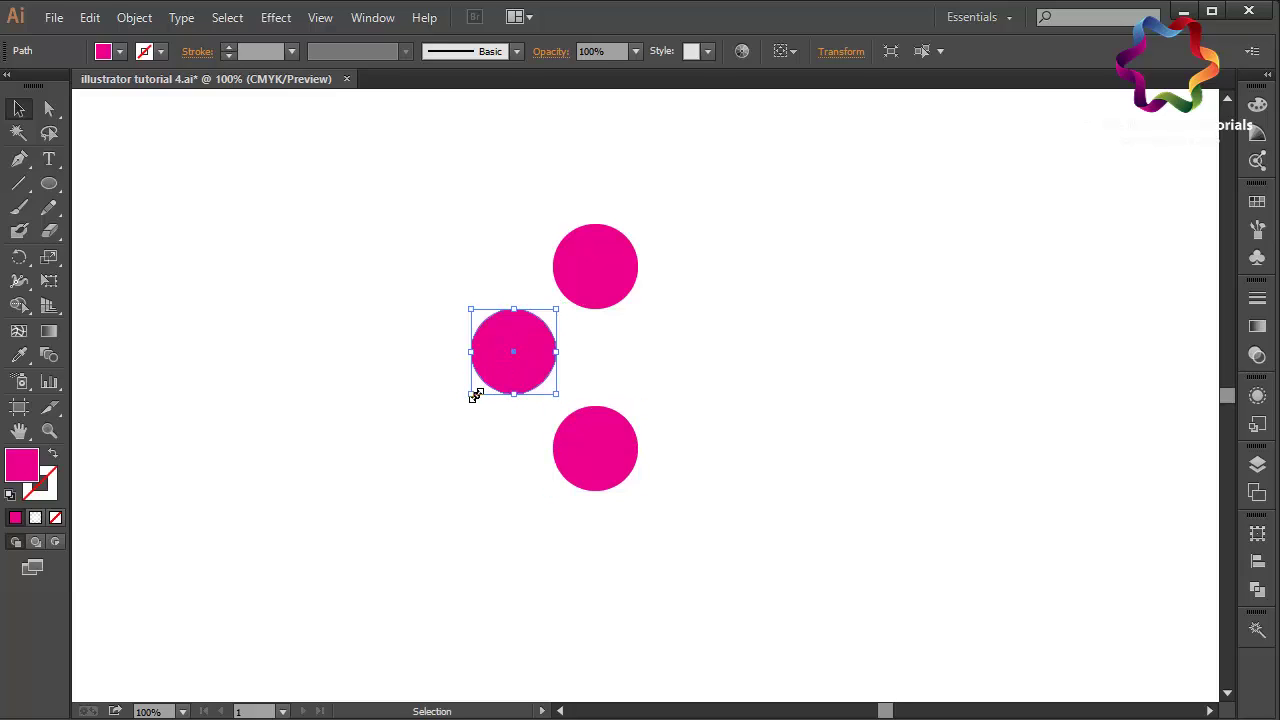
key("shift")
left_click_drag(474, 396, 480, 386)
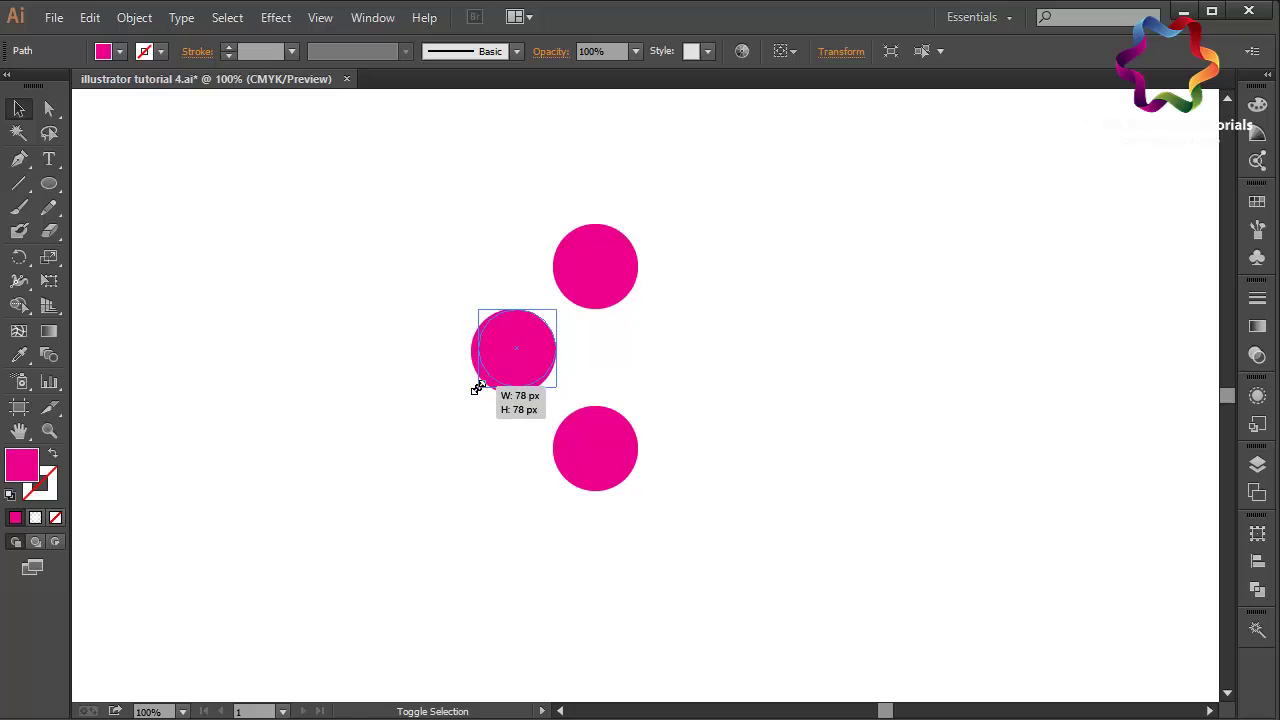
left_click(480, 389)
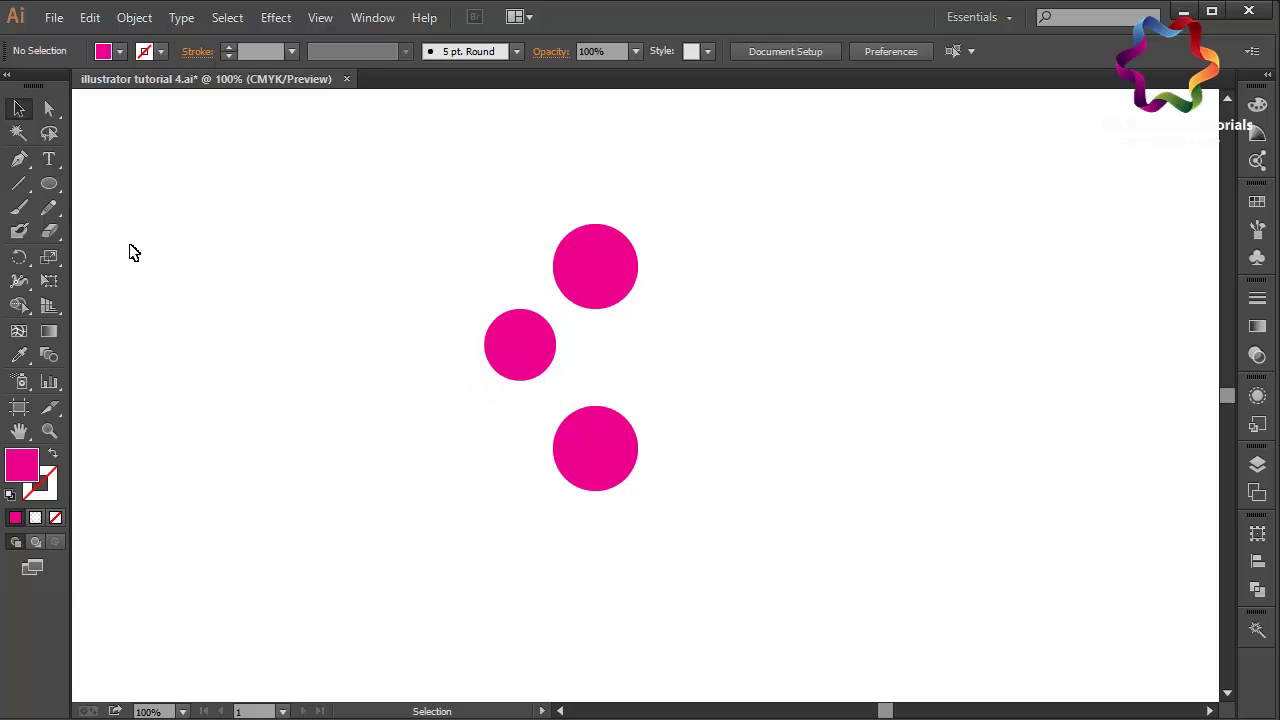
Pen-draw a curved band joining the top and small left circles, then start a curve from the bottom circle
left_click(19, 158)
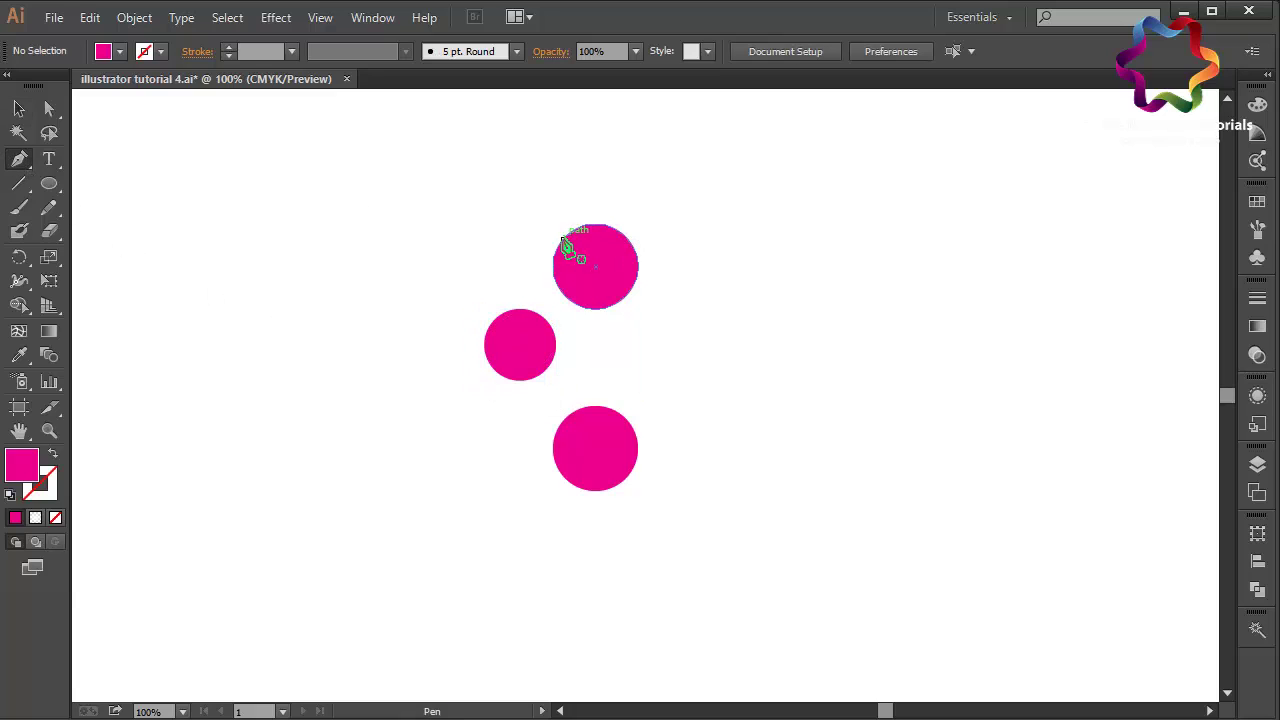
left_click(562, 239)
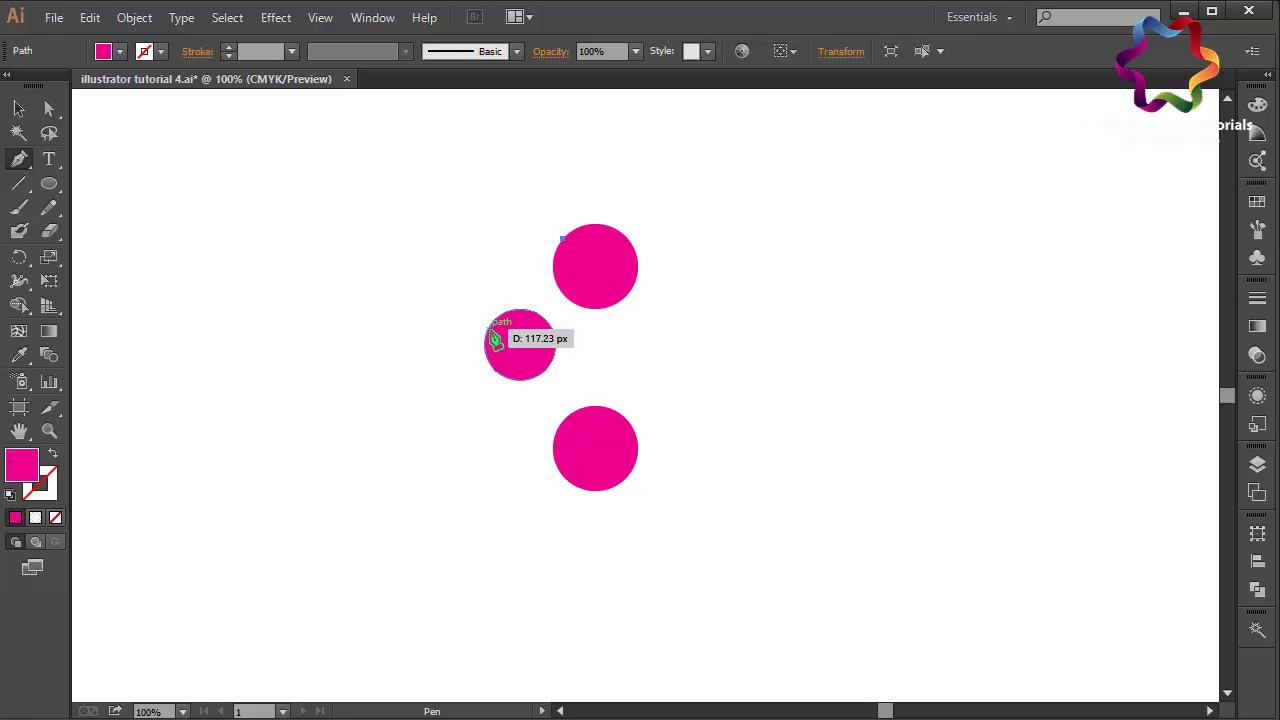
mouse_move(488, 328)
left_mouse_down()
mouse_move(461, 378)
mouse_move(496, 340)
mouse_move(541, 323)
left_mouse_up()
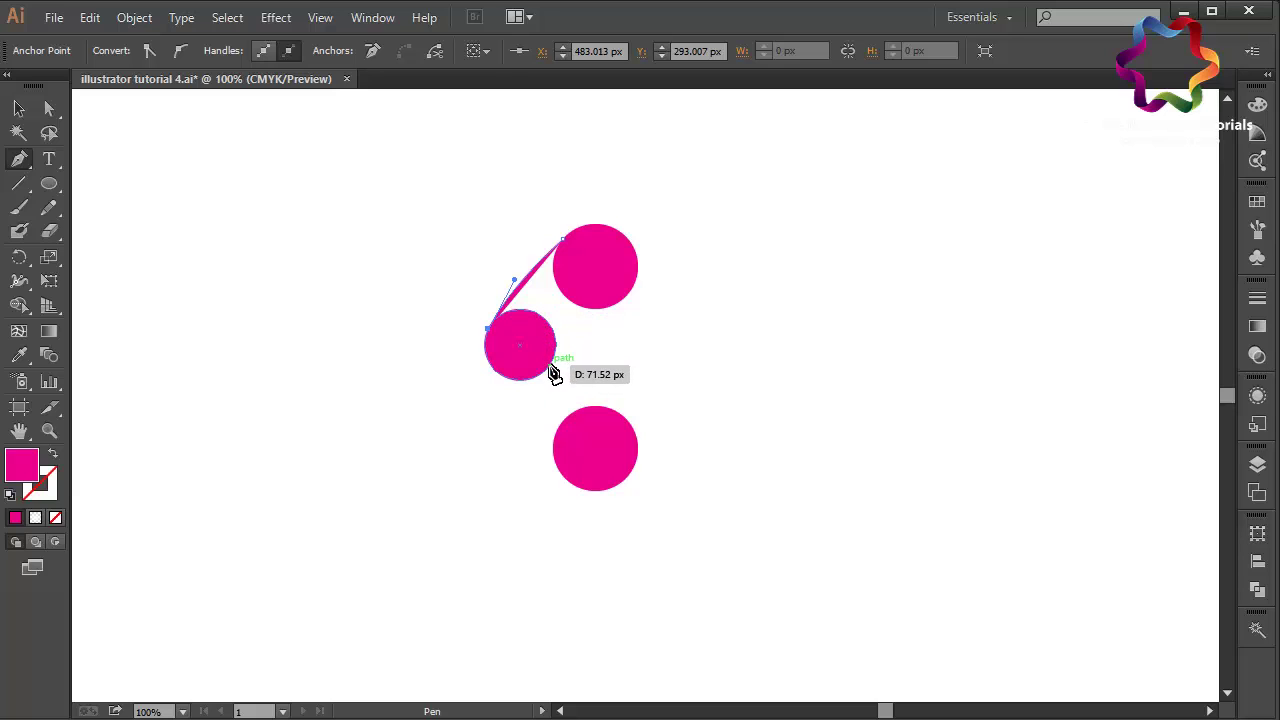
mouse_move(541, 323)
left_mouse_down()
mouse_move(552, 368)
mouse_move(675, 268)
mouse_move(572, 251)
left_mouse_up()
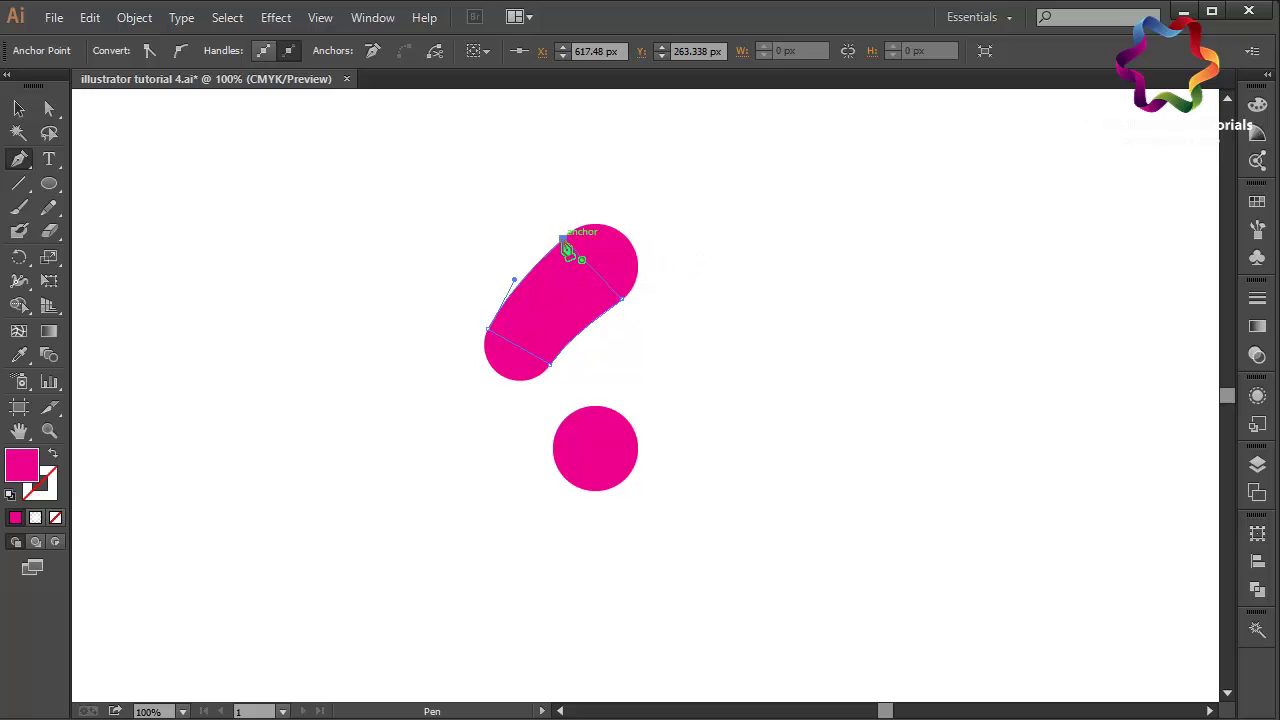
left_click(614, 411)
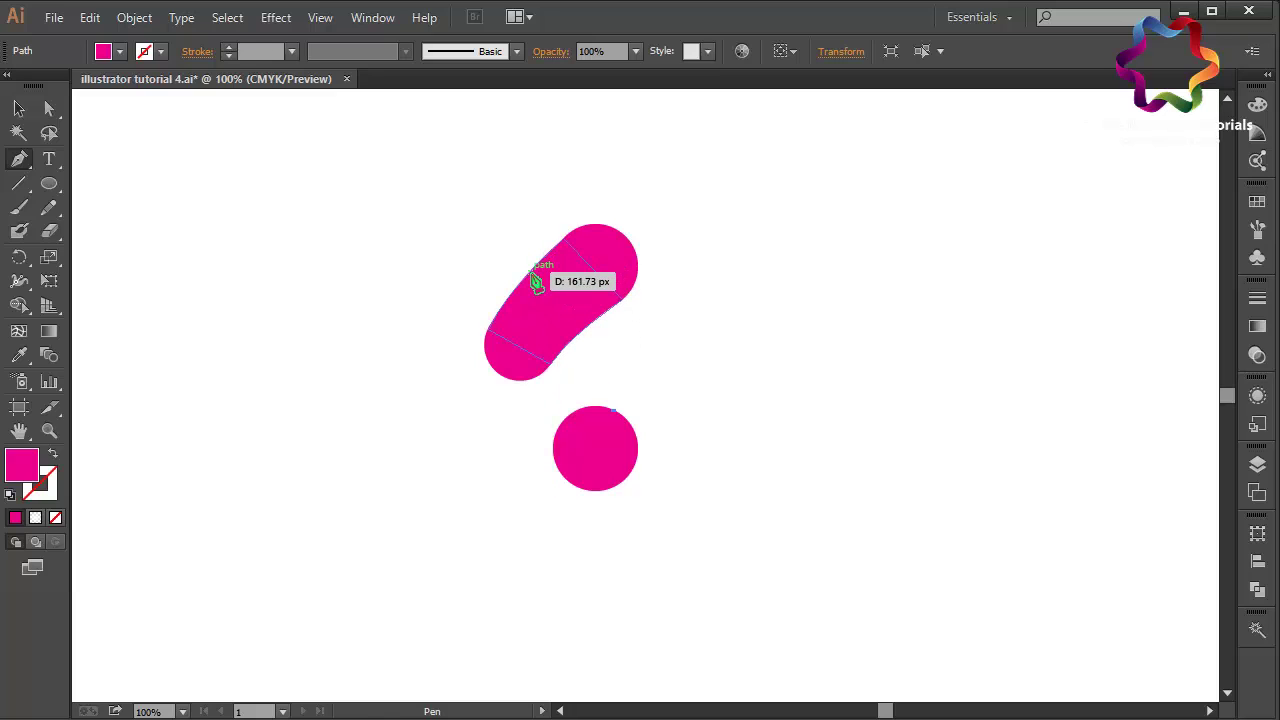
mouse_move(530, 272)
left_mouse_down()
mouse_move(577, 170)
mouse_move(587, 188)
left_mouse_up()
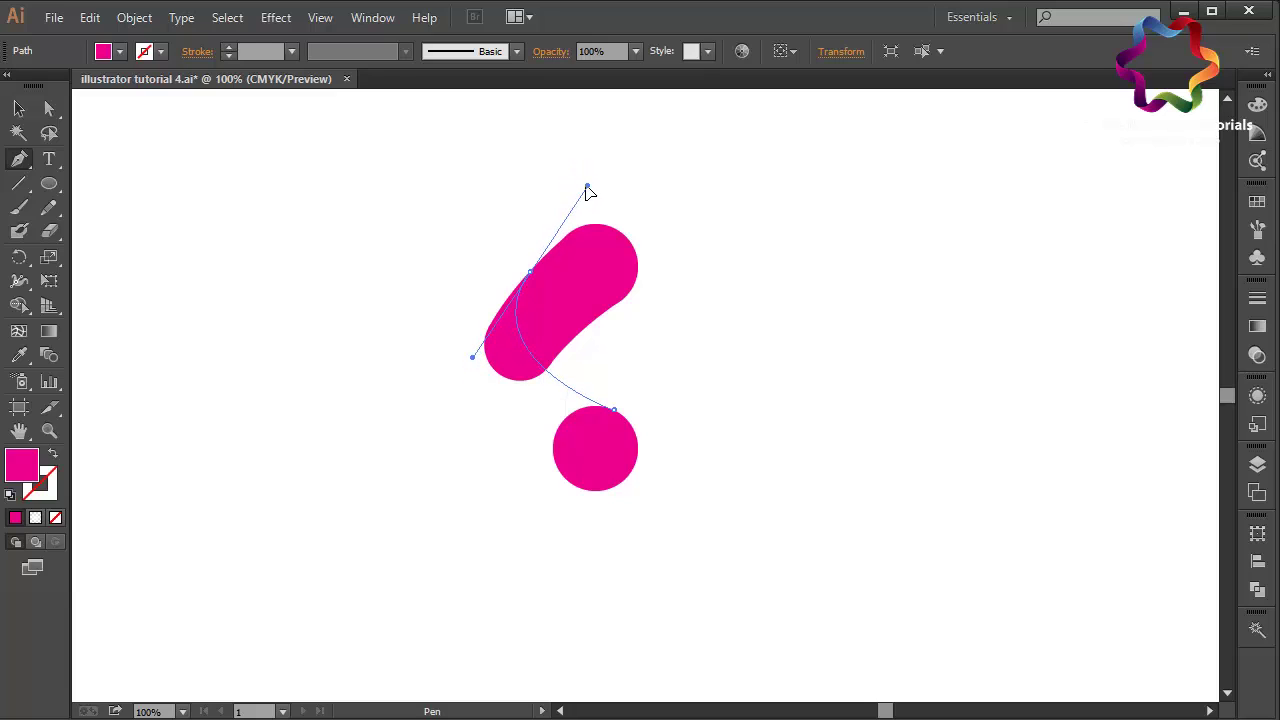
Add curved anchors linking the left circle to the bottom circle as a second band
left_click(529, 274)
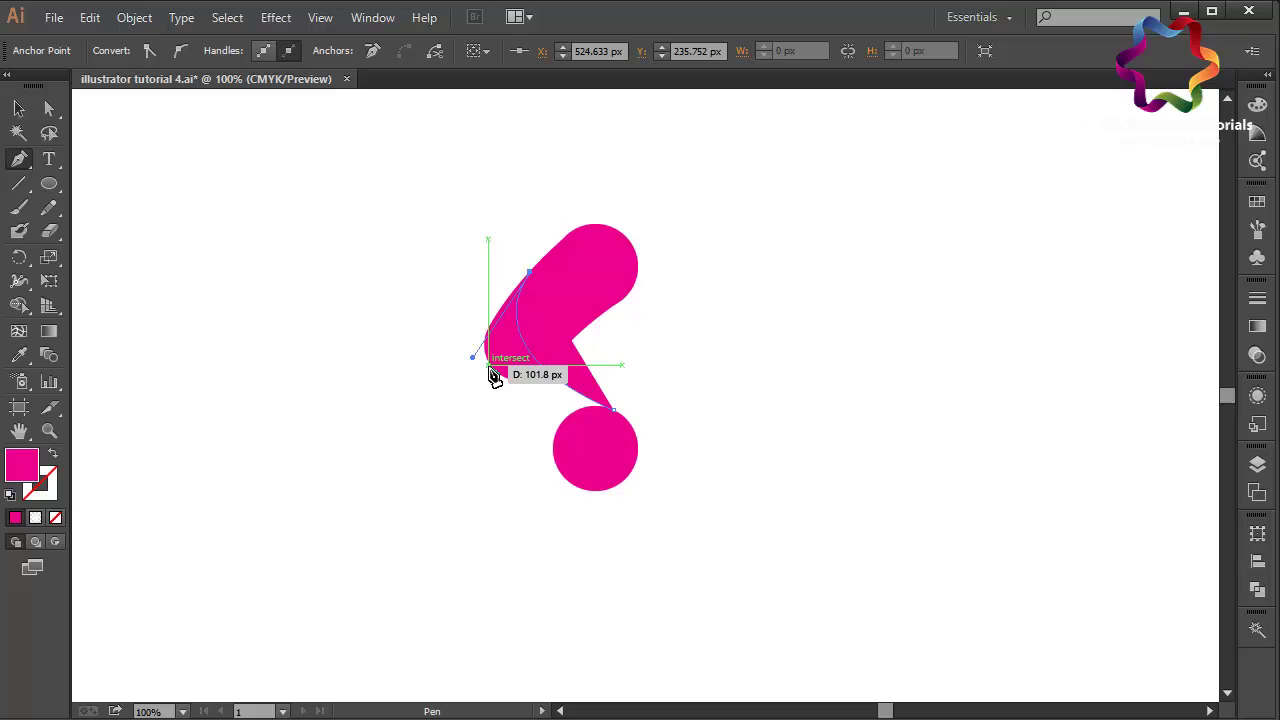
left_click_drag(491, 366, 520, 408)
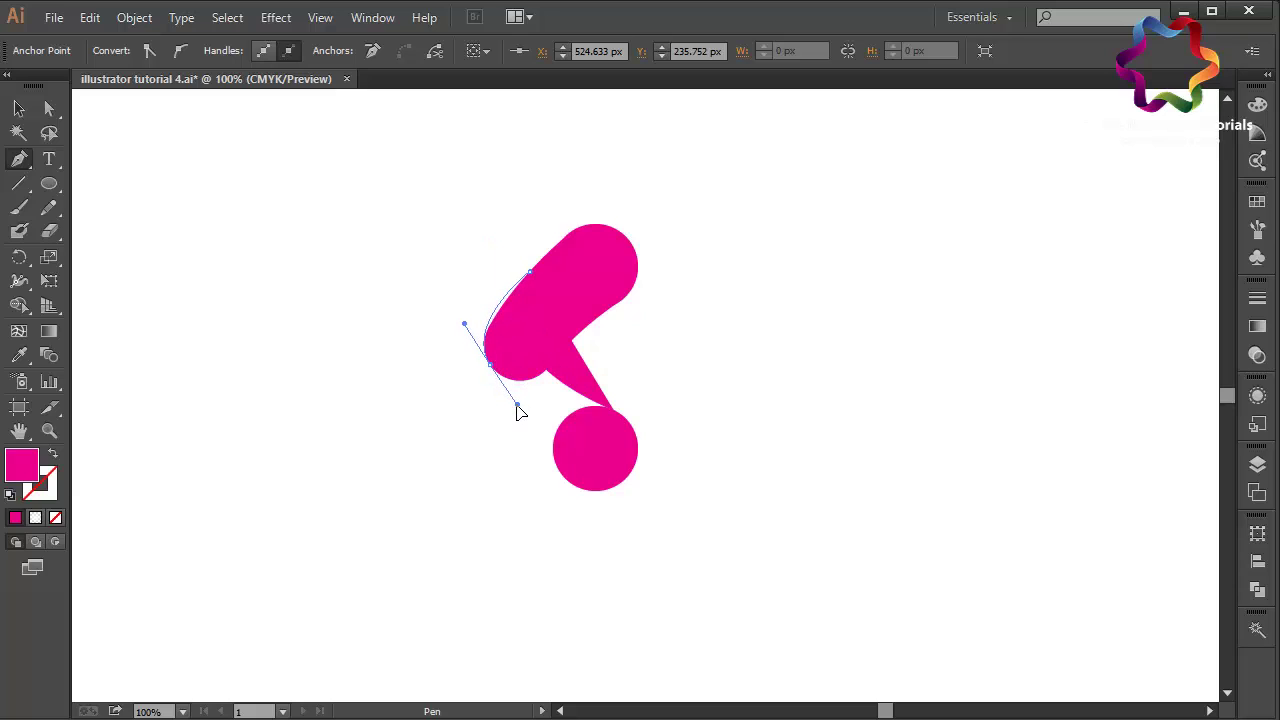
left_click_drag(519, 412, 517, 411)
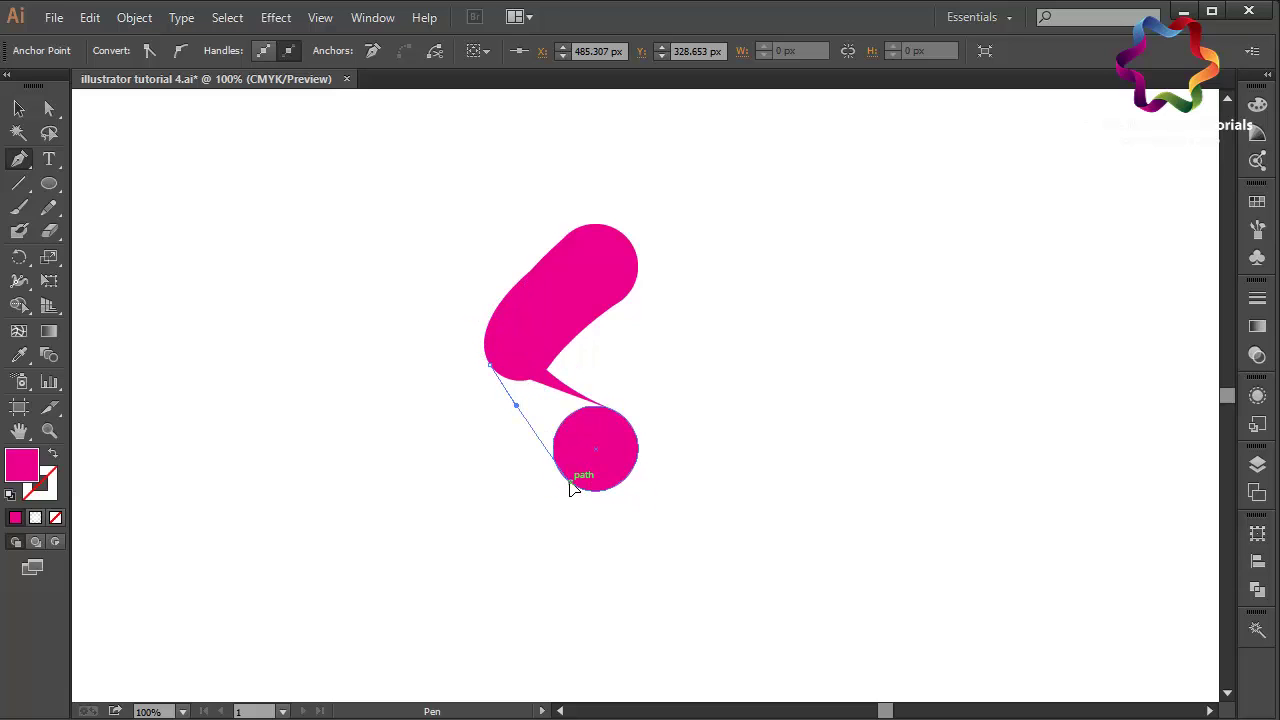
left_click_drag(570, 481, 586, 503)
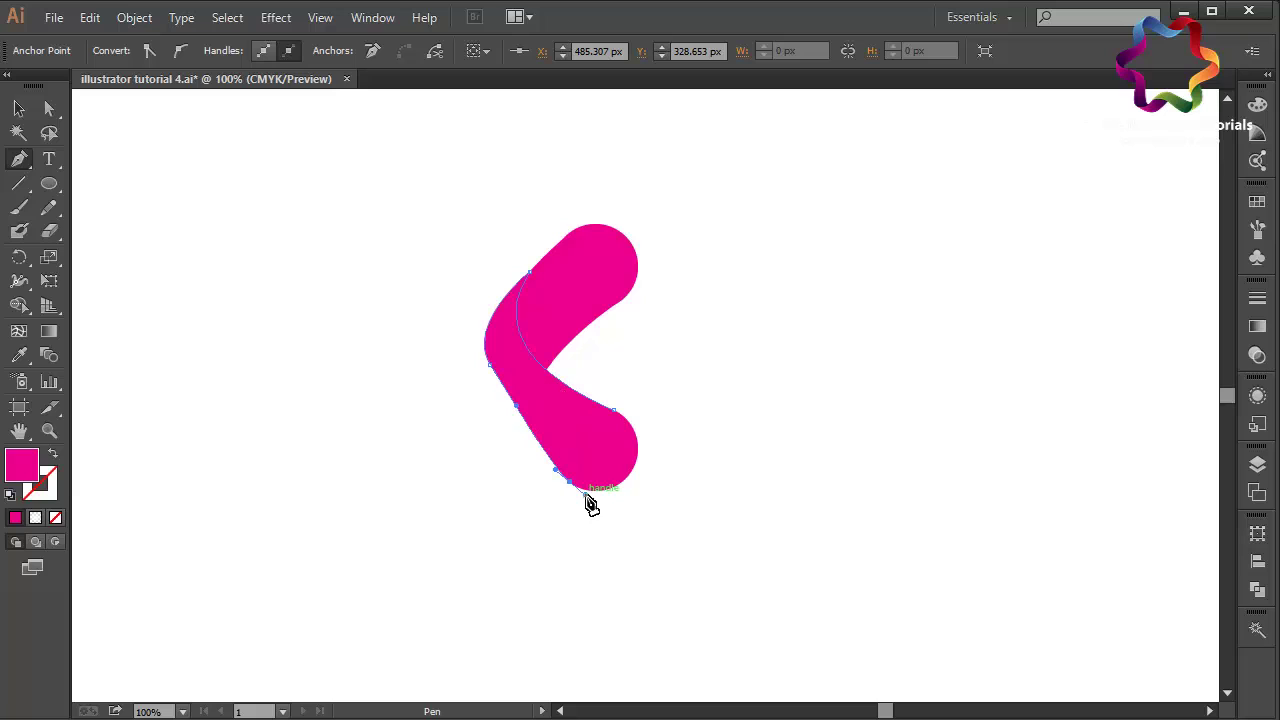
left_click(614, 411)
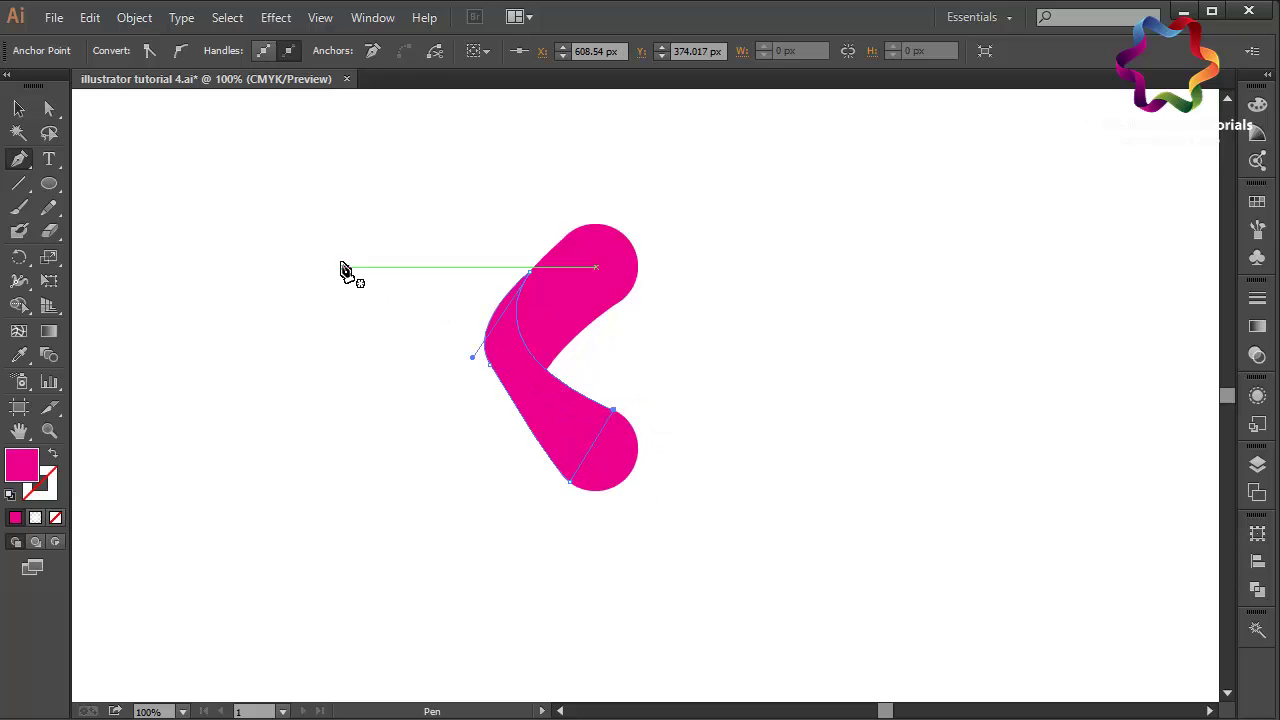
Select the whole pink chevron, deselect it, then marquee-select only its upper band
left_click(18, 110)
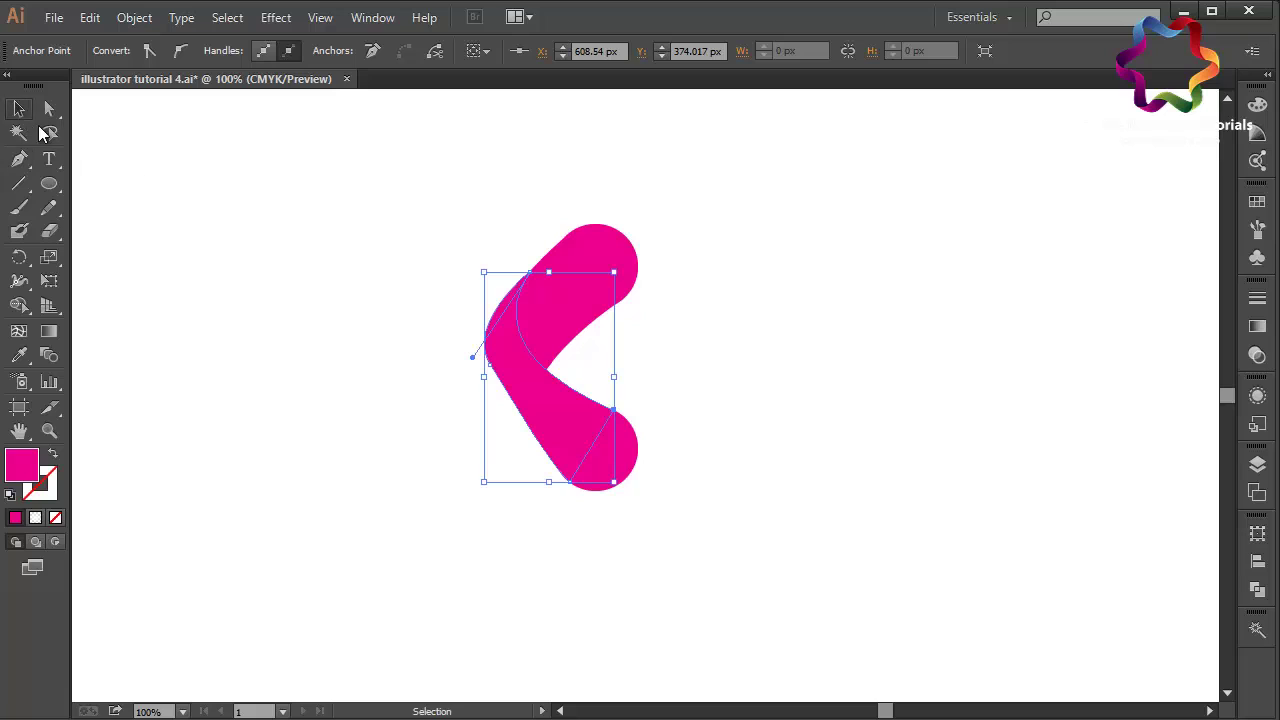
left_click(608, 470)
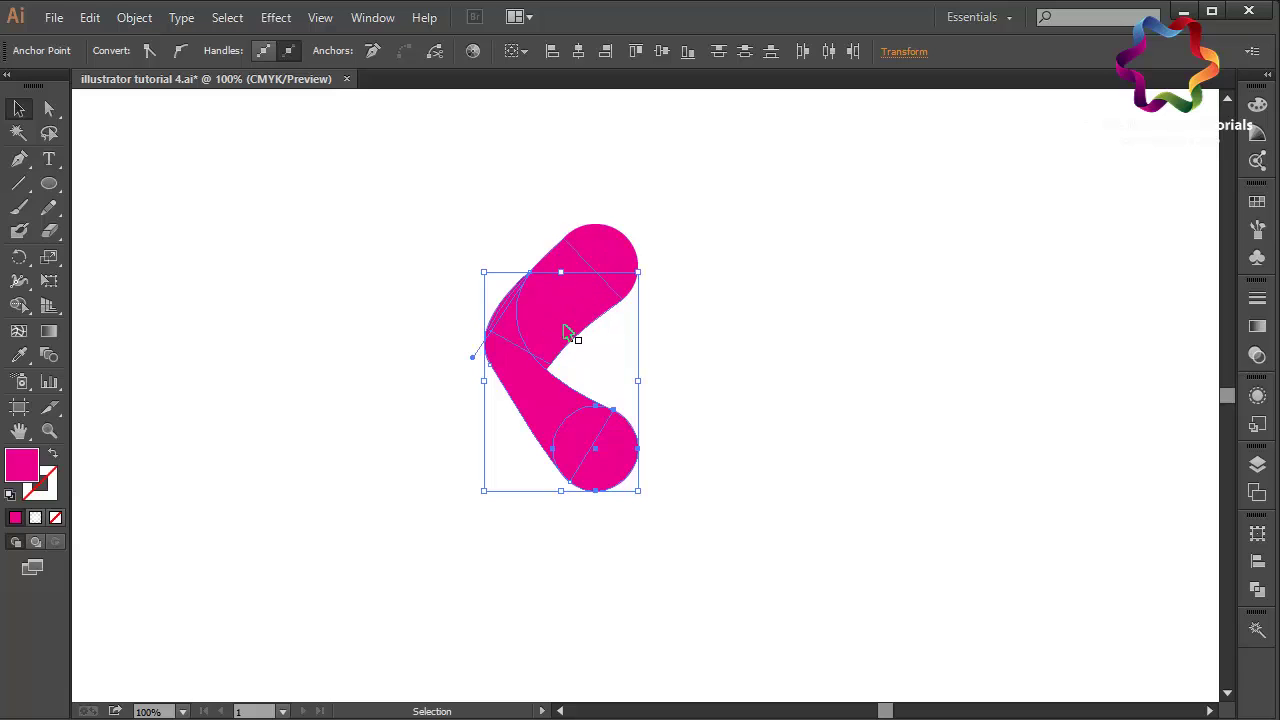
left_click(760, 328)
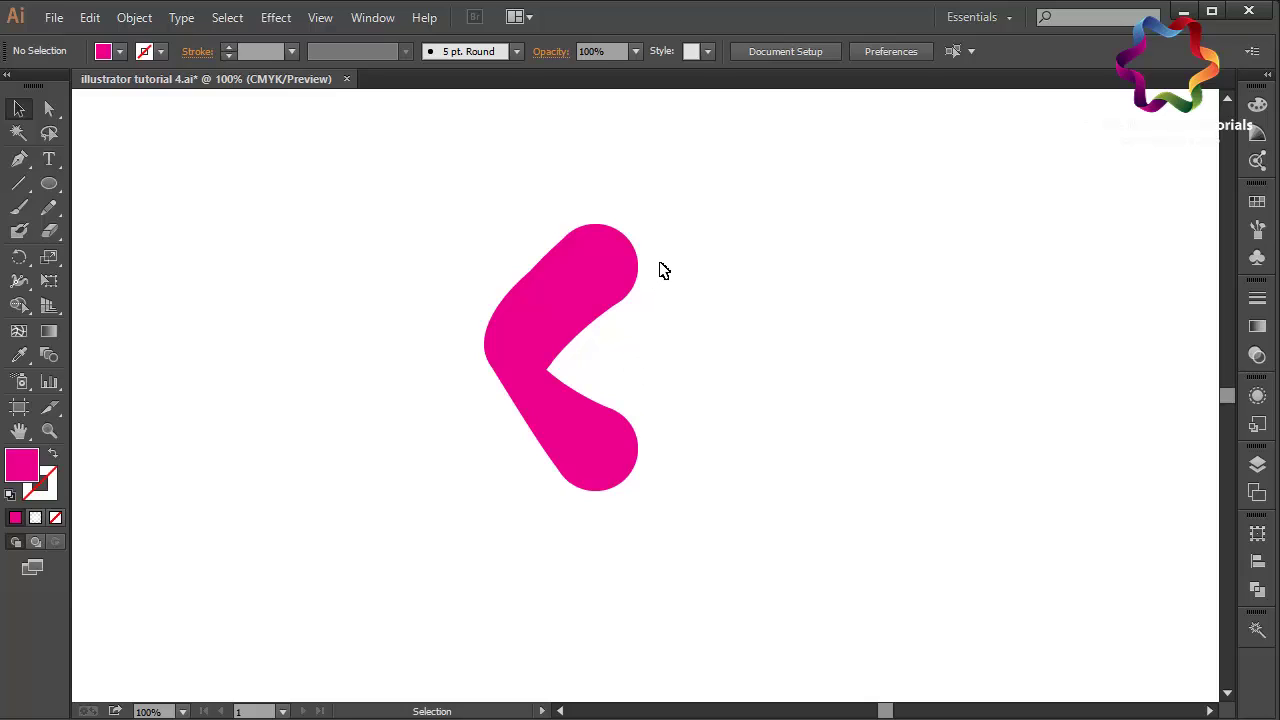
left_click_drag(658, 268, 545, 350)
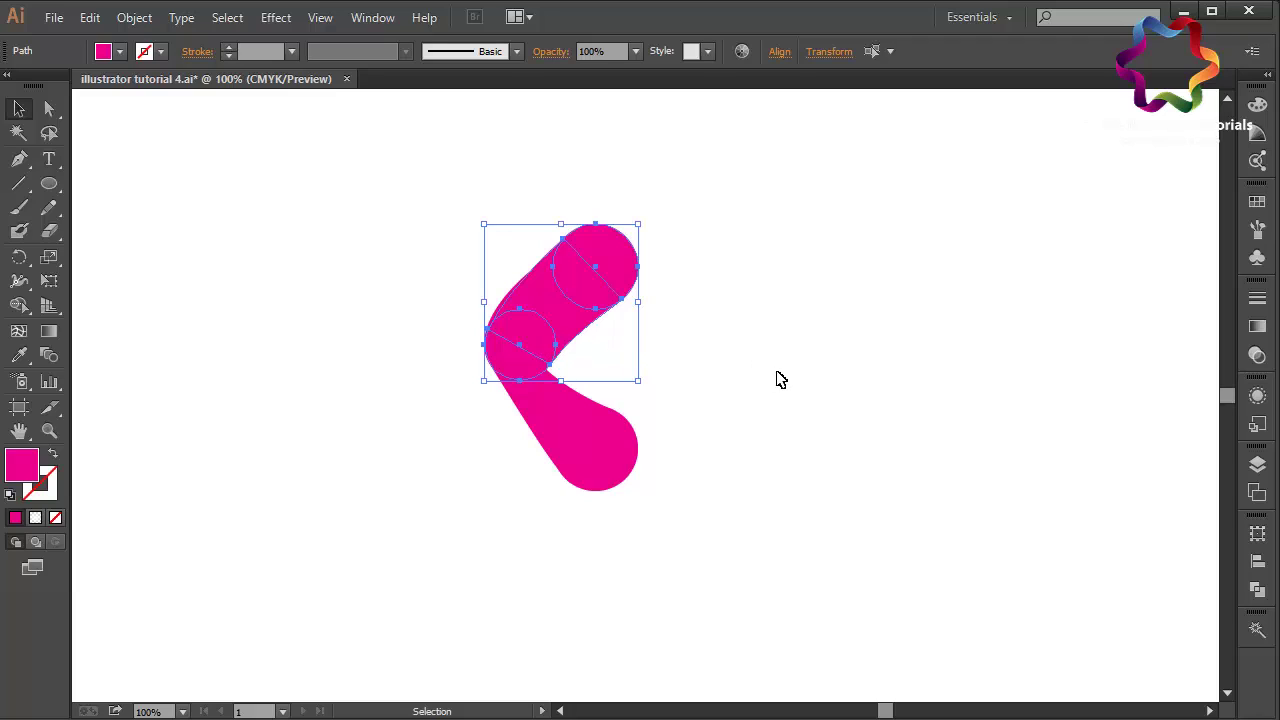
Fill the upper band with the purple gradient, angled to run along the band
left_click(1257, 201)
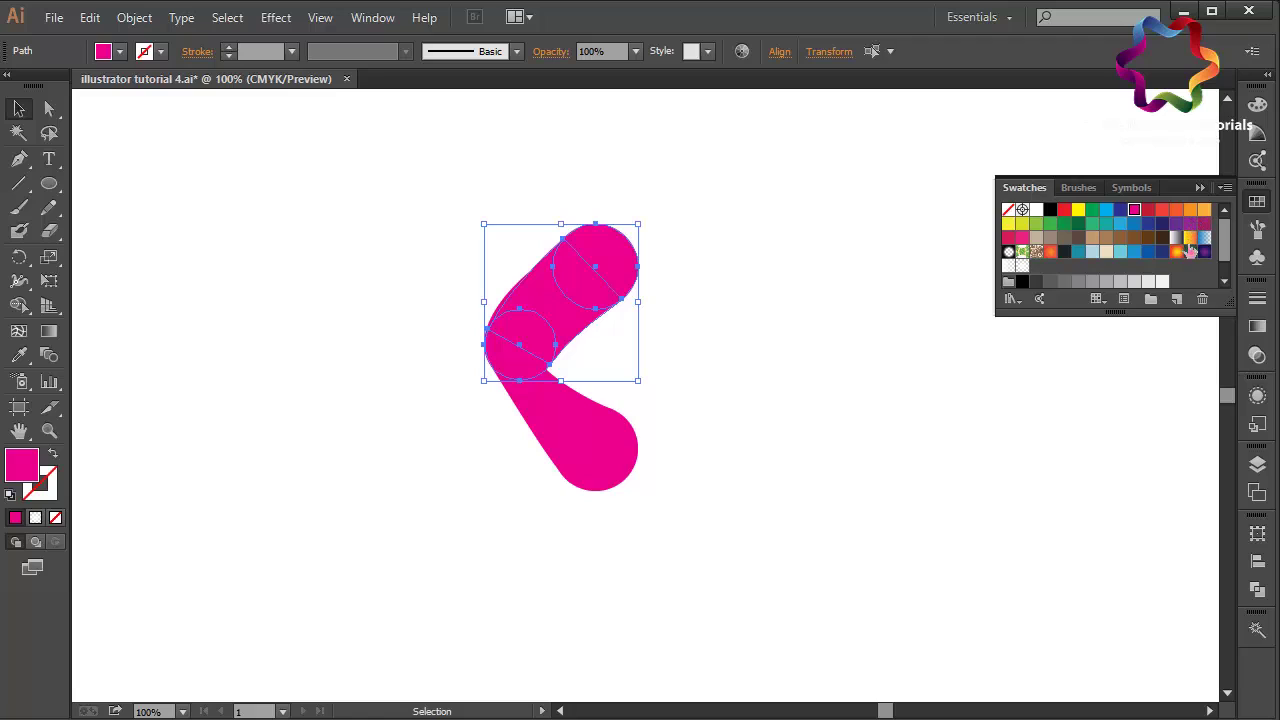
left_click(1204, 253)
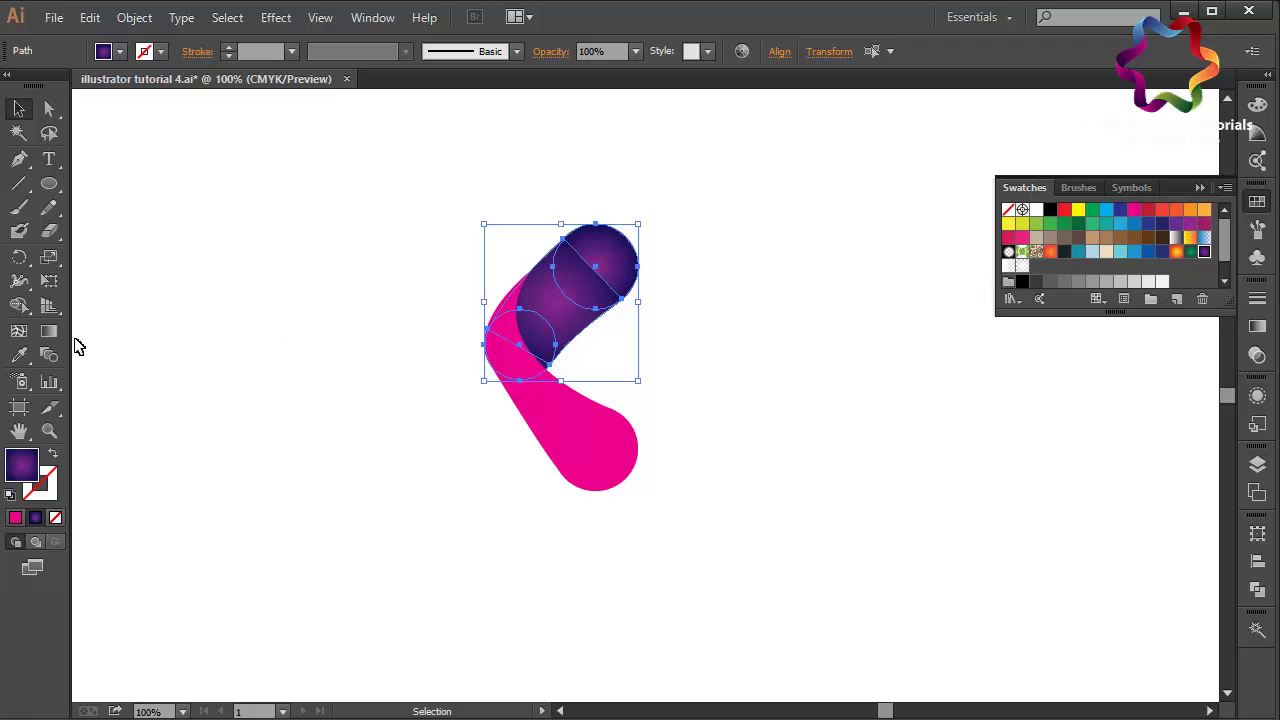
left_click(49, 331)
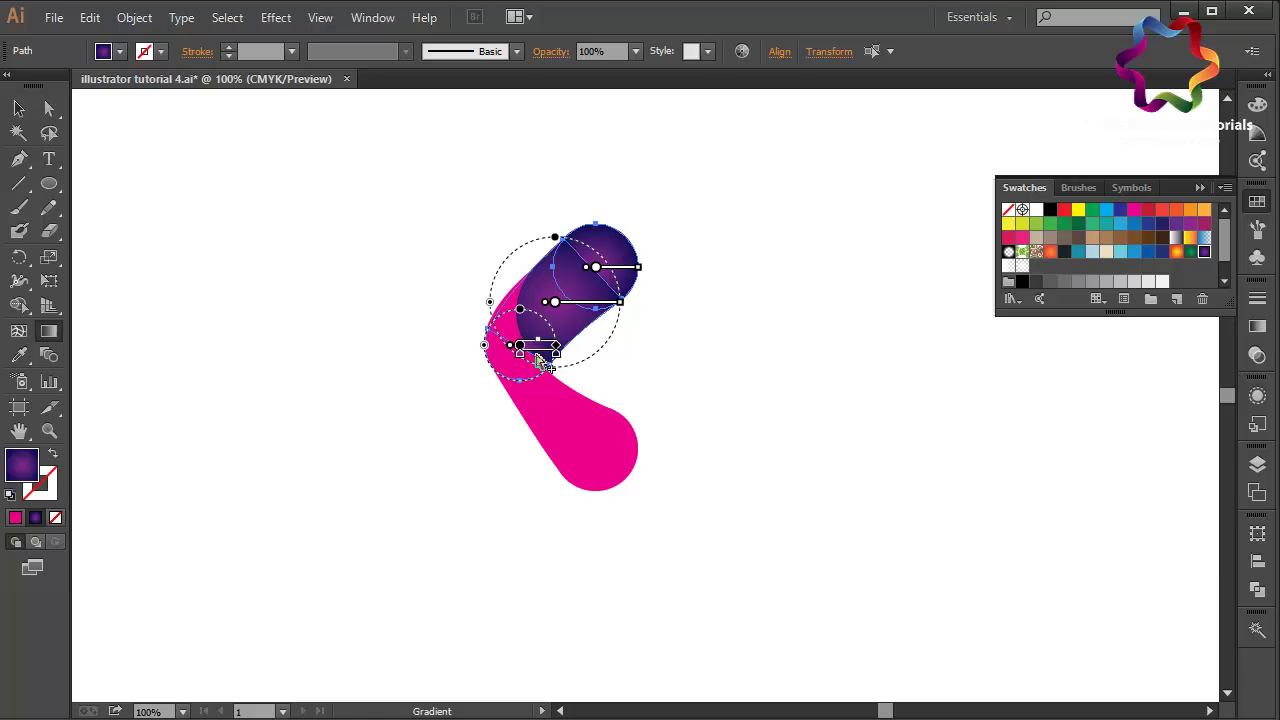
mouse_move(548, 378)
left_mouse_down()
mouse_move(643, 283)
mouse_move(633, 268)
left_mouse_up()
left_click_drag(526, 344, 633, 258)
Give the lower band the purple gradient running toward the upper left, then deselect
left_click(18, 109)
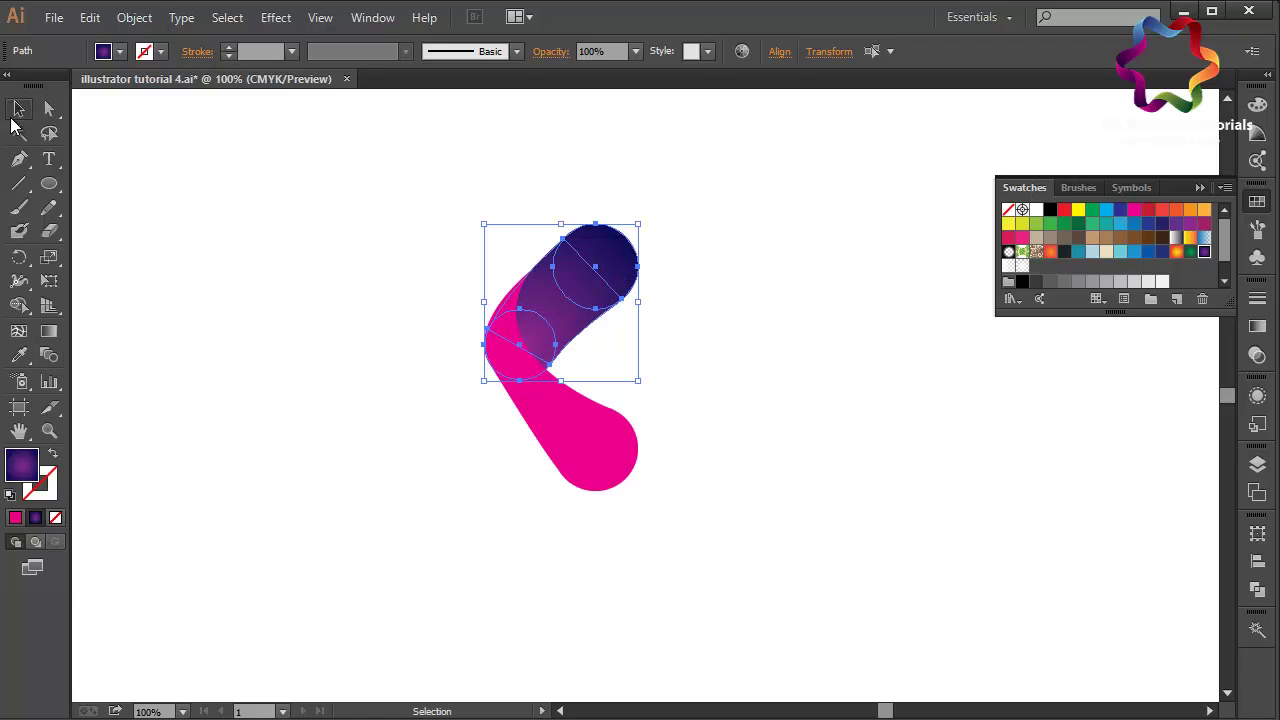
left_click(533, 456)
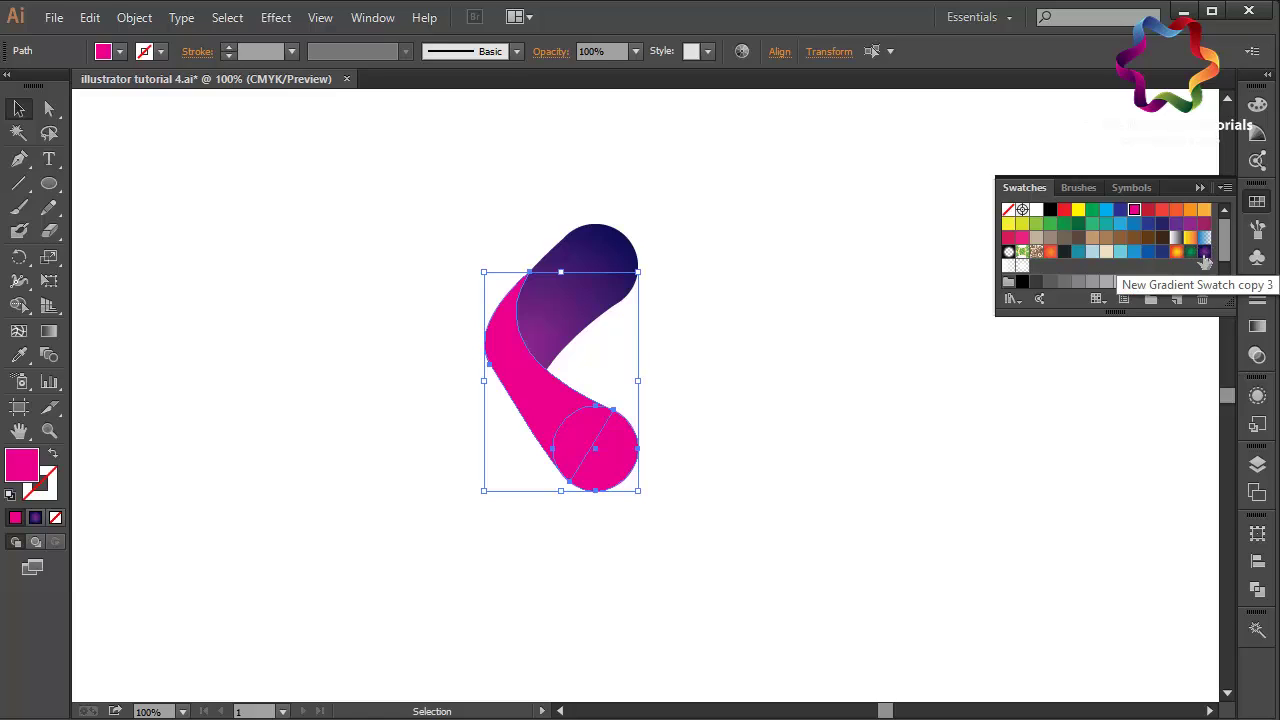
left_click(1204, 253)
left_click(56, 338)
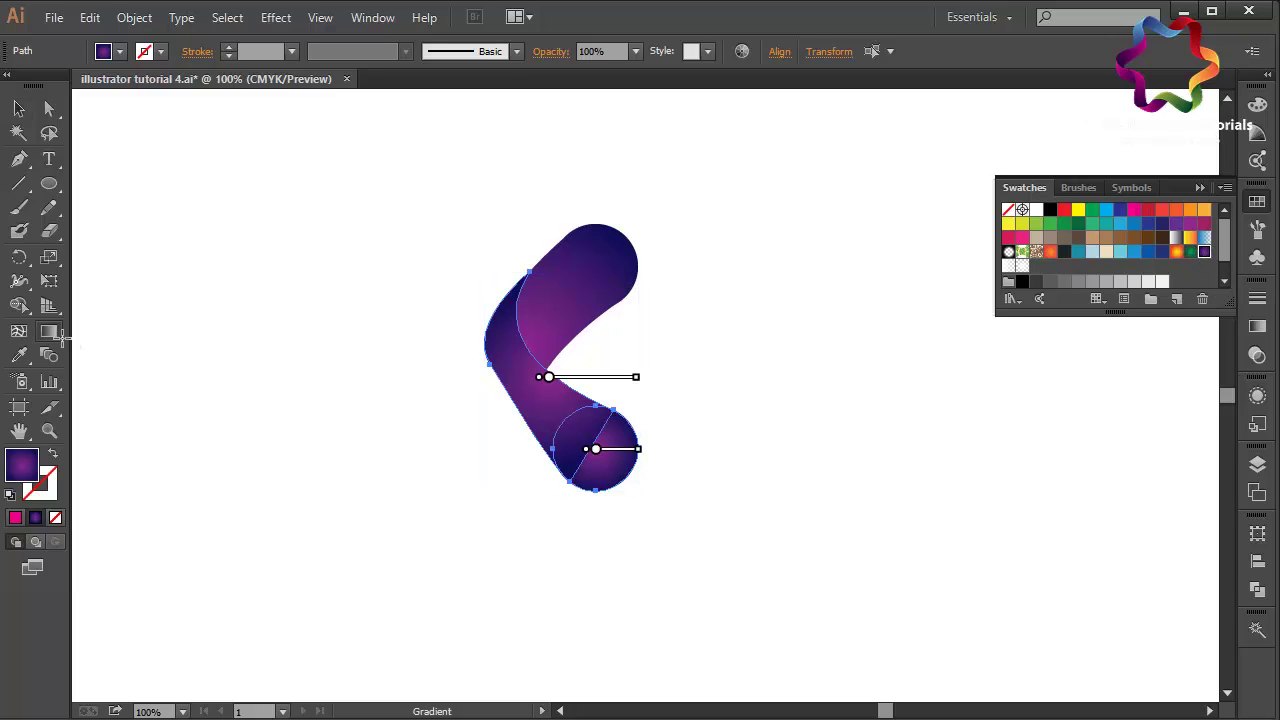
left_click_drag(636, 481, 512, 386)
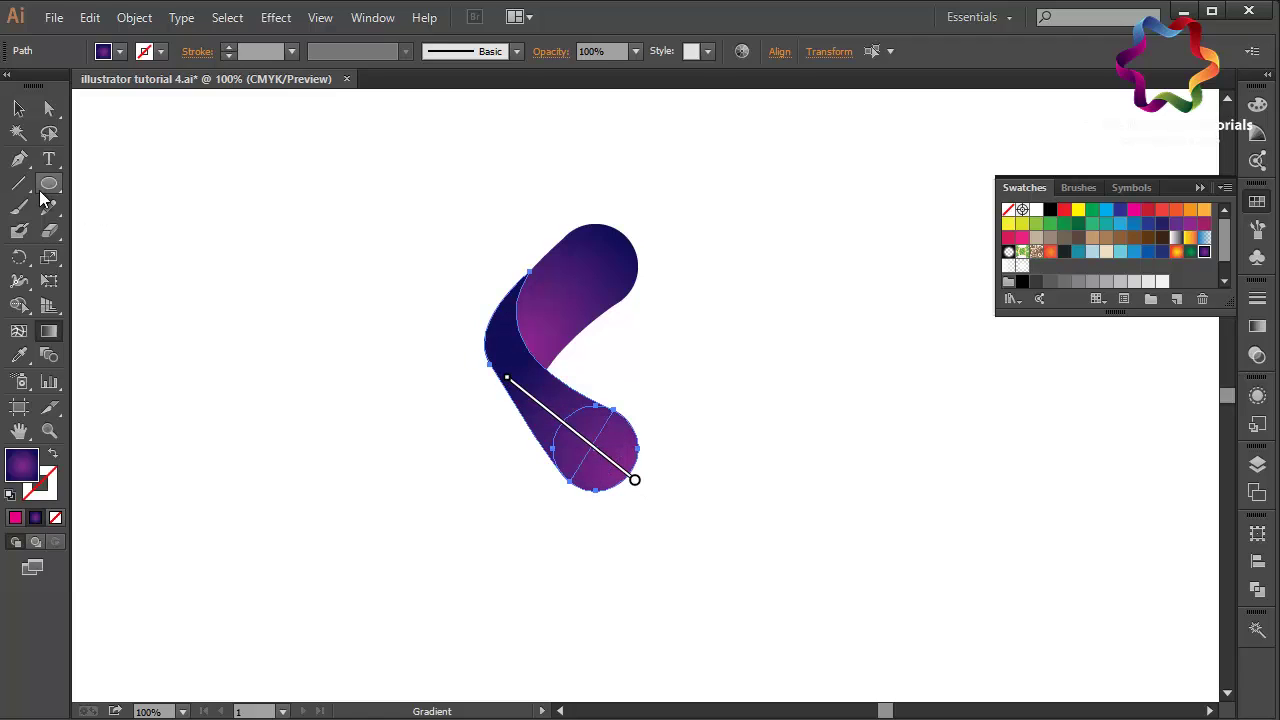
left_click(14, 115)
left_click(152, 236)
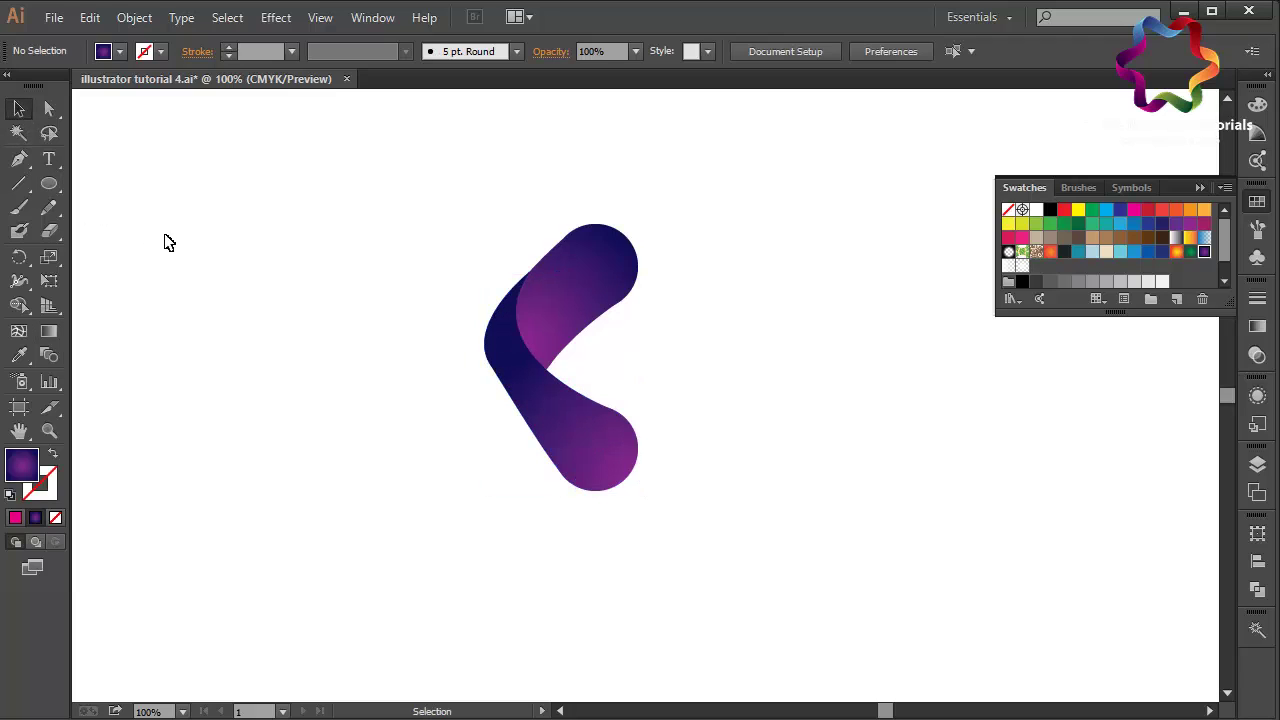
At 200% zoom, nudge an upper-band edge anchor and pull its handle up-left to reshape the curve
left_click(49, 183)
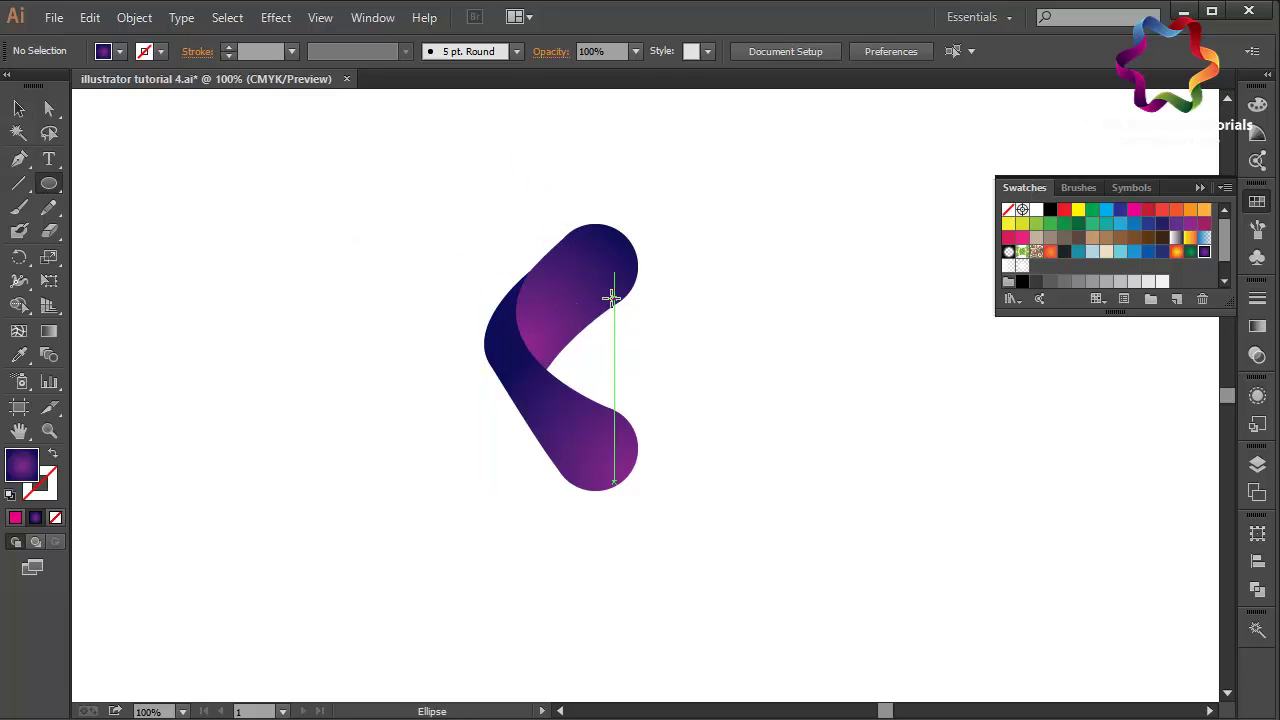
key("ctrl+plus")
key("ctrl+plus")
scroll(611, 297, "up", 5)
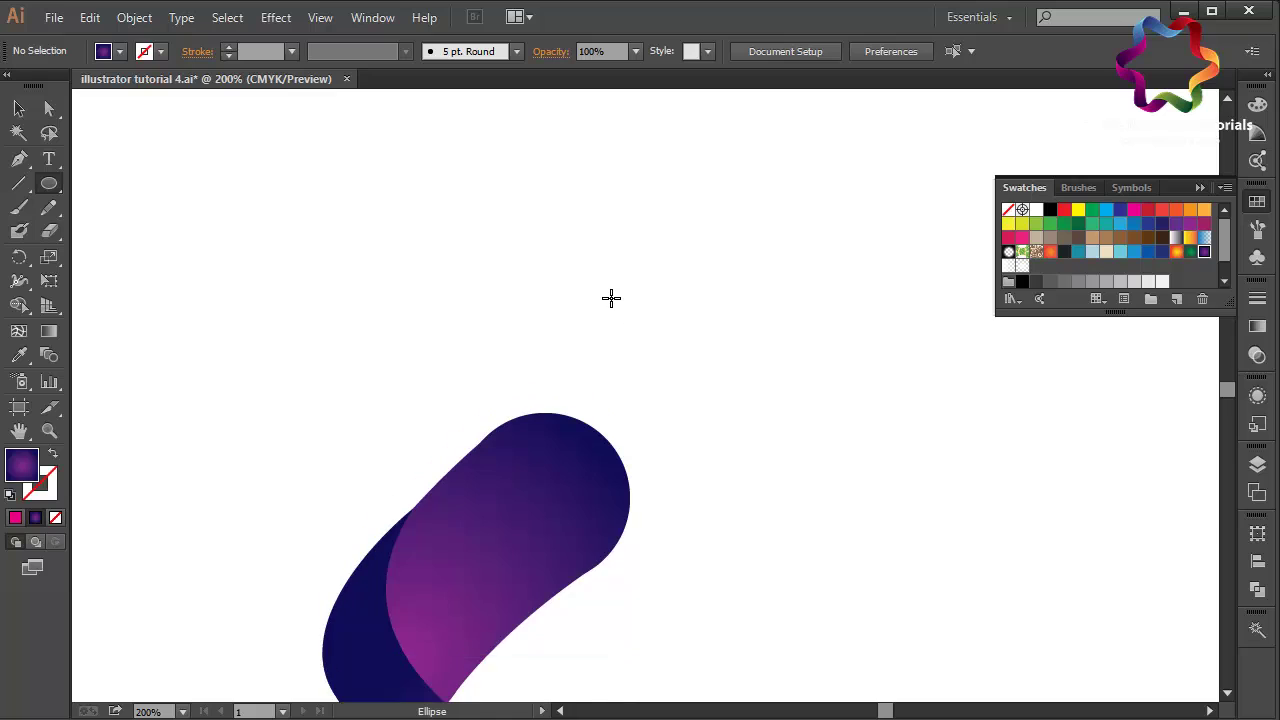
scroll(613, 308, "down", 4)
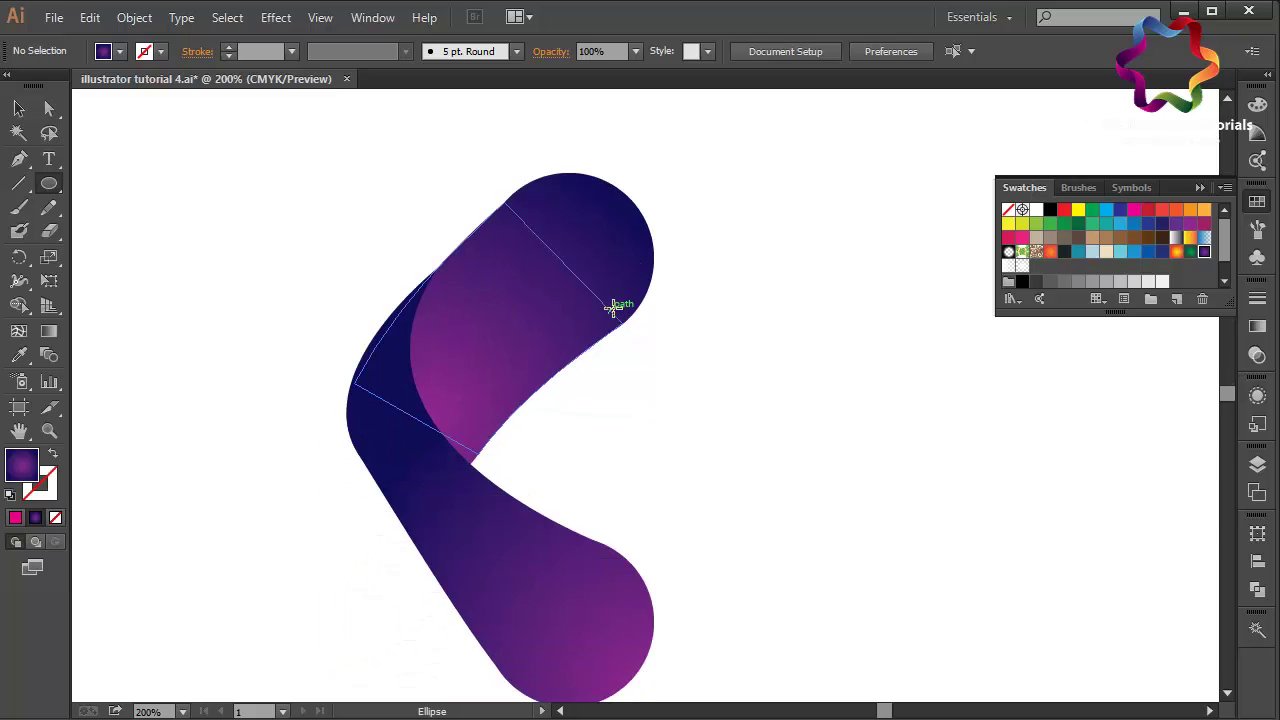
left_click(45, 114)
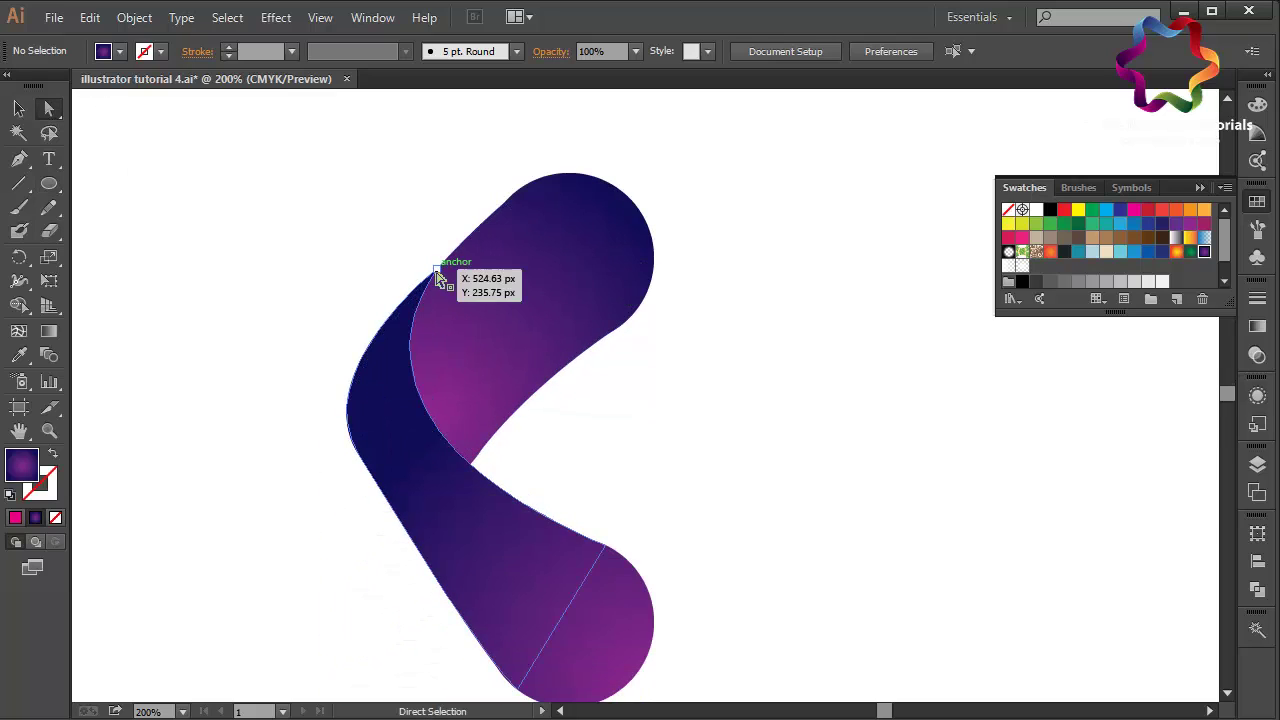
left_click(438, 272)
left_click_drag(438, 272, 434, 268)
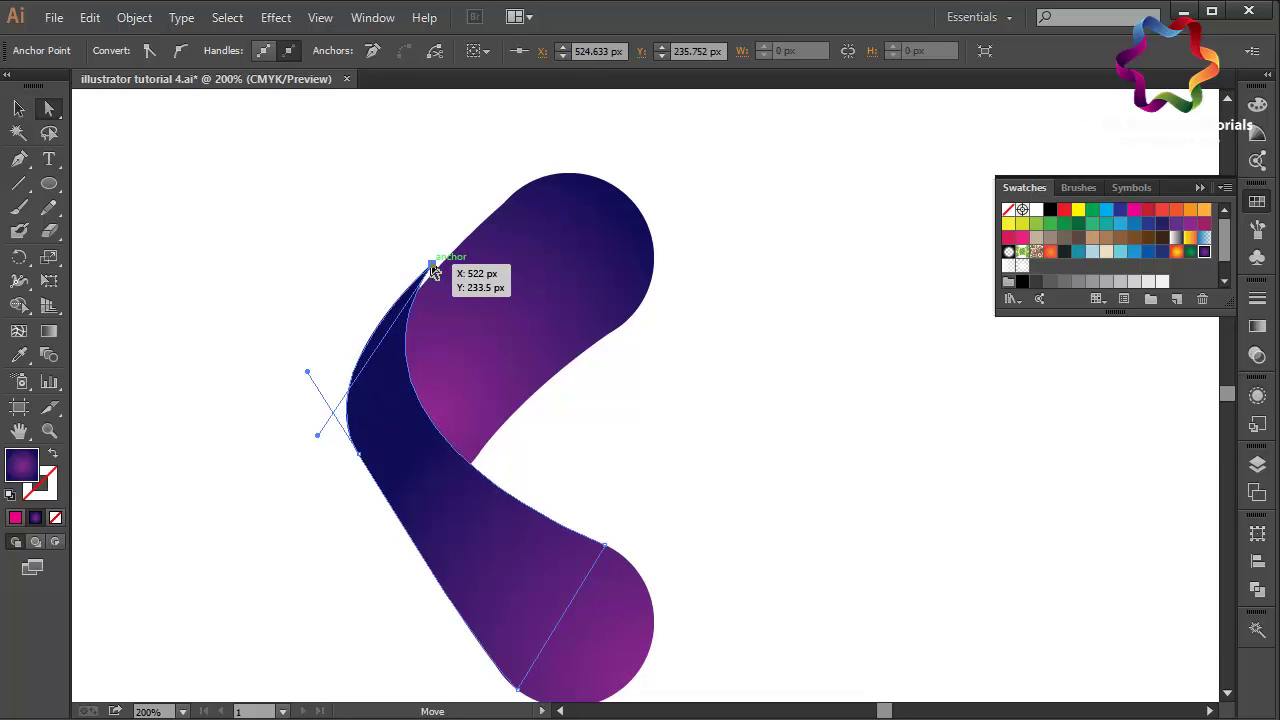
left_click(353, 382)
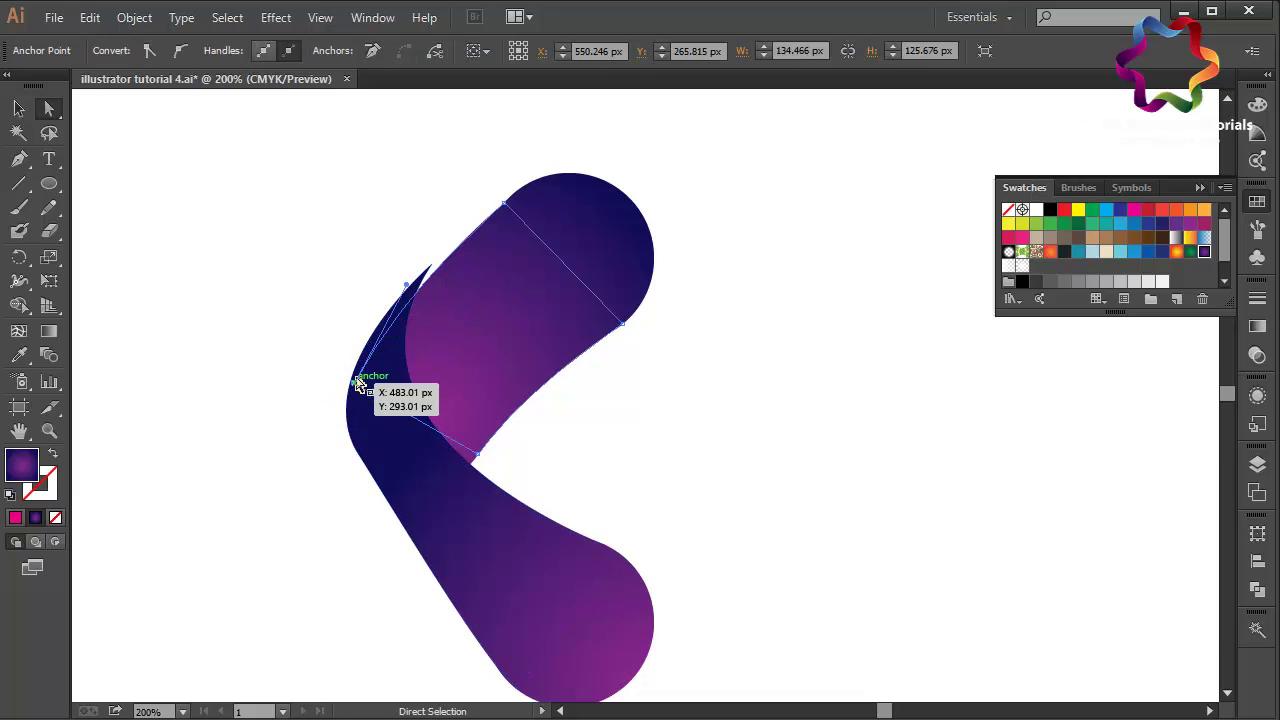
mouse_move(407, 288)
left_mouse_down()
mouse_move(386, 285)
mouse_move(398, 278)
left_mouse_up()
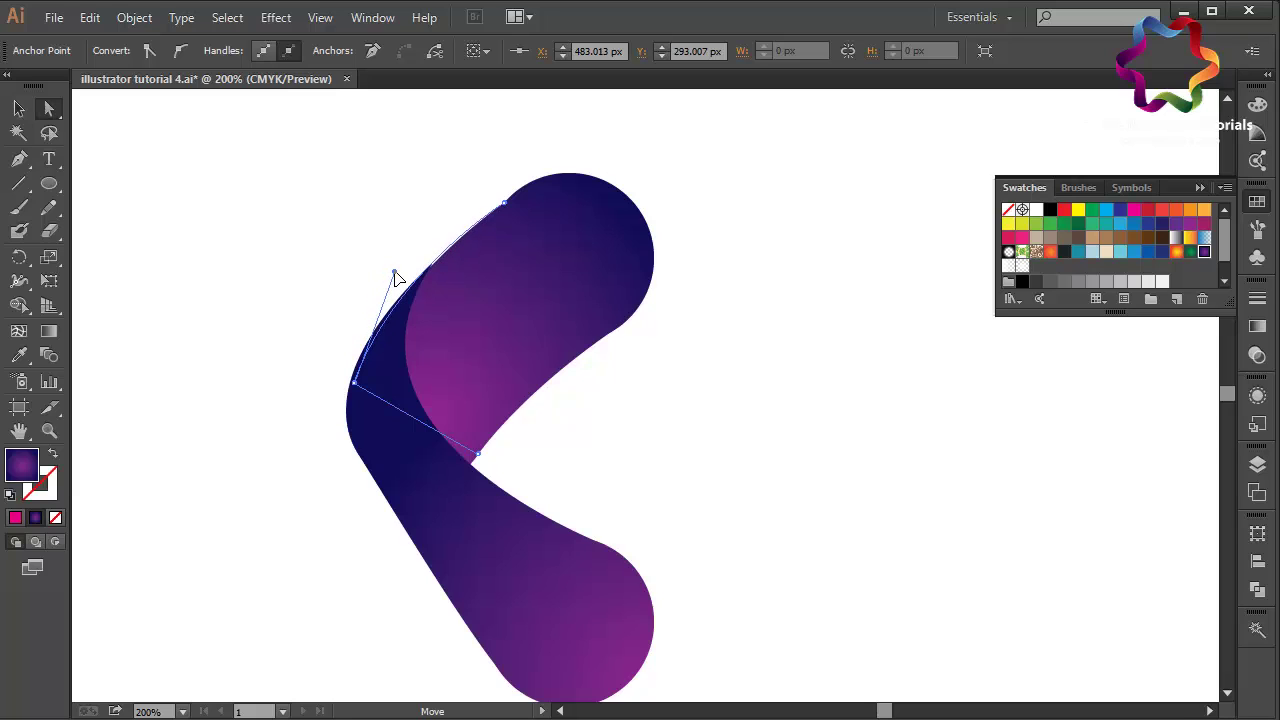
Move the upper band's top anchor up-right and adjust its handle to smooth the edge
left_click(345, 277)
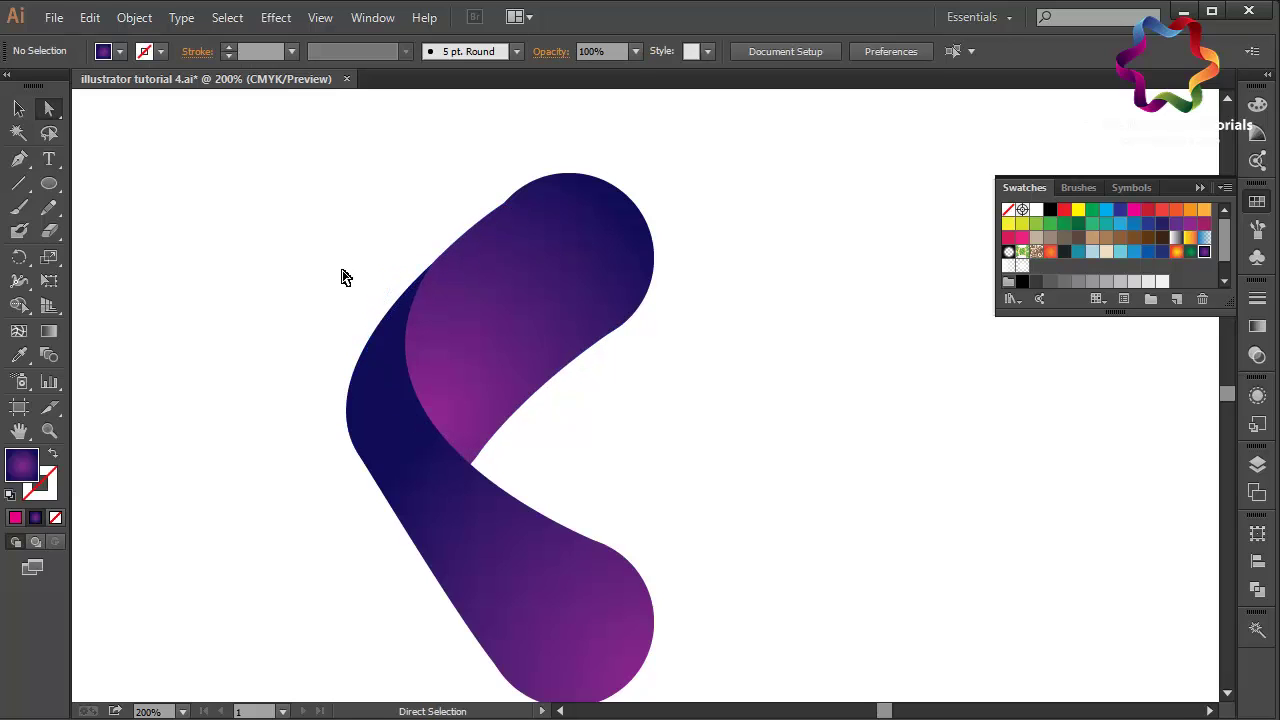
left_click(575, 220)
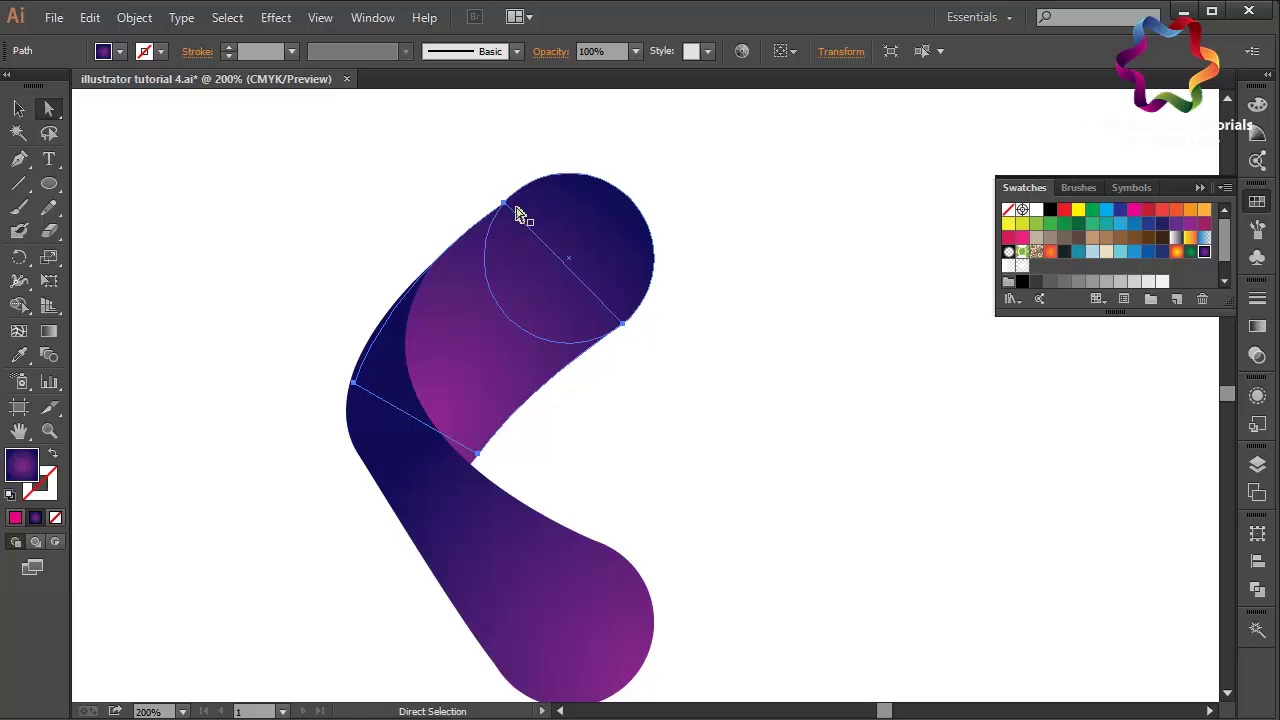
left_click_drag(516, 207, 521, 188)
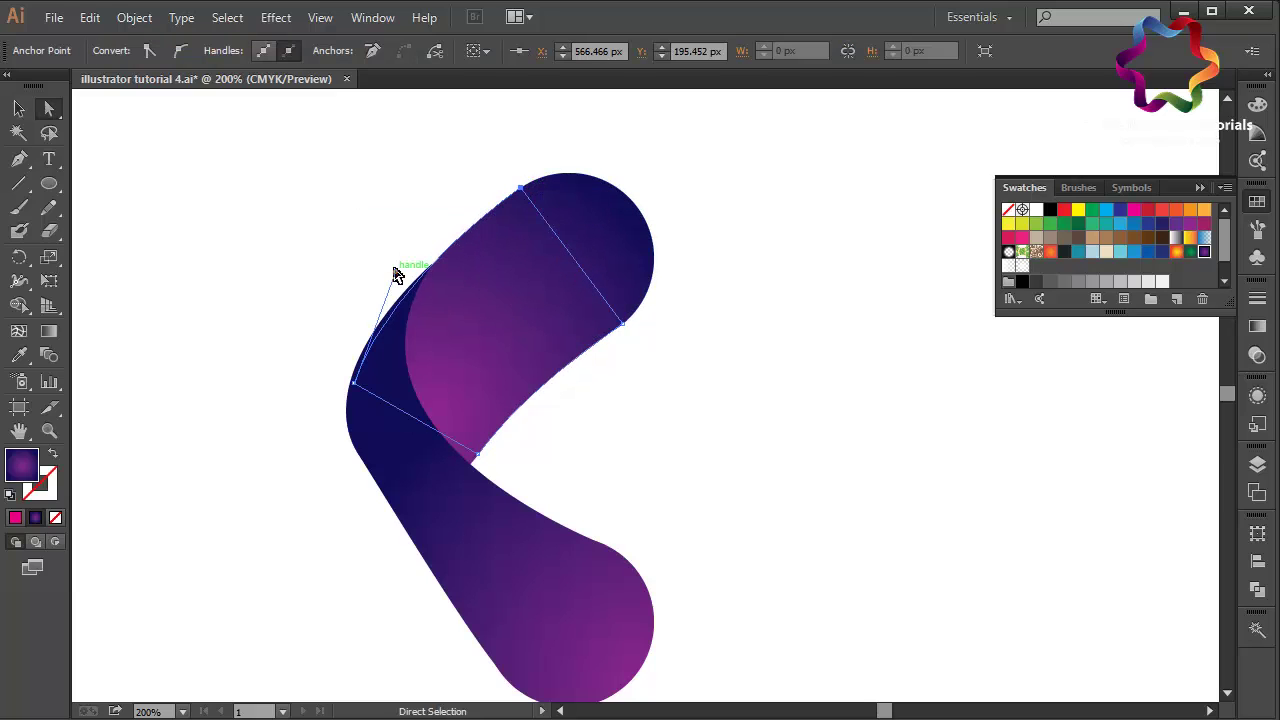
left_click_drag(397, 273, 400, 264)
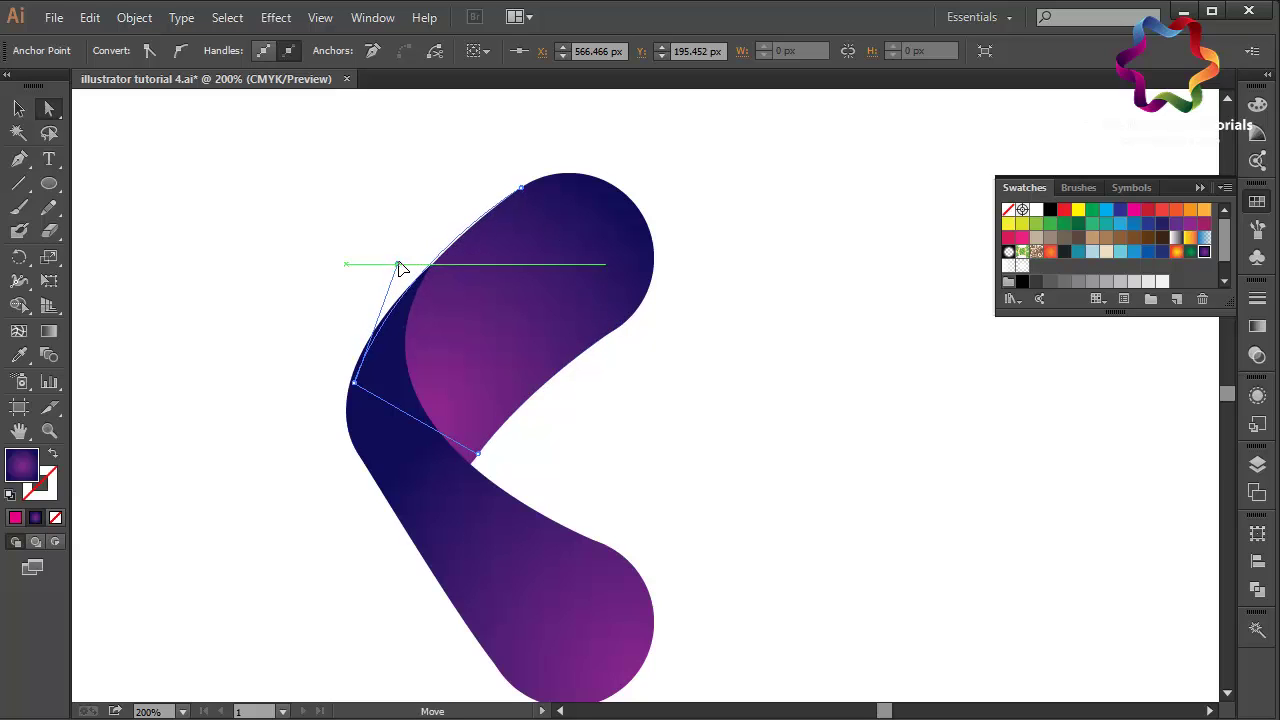
left_click(335, 277)
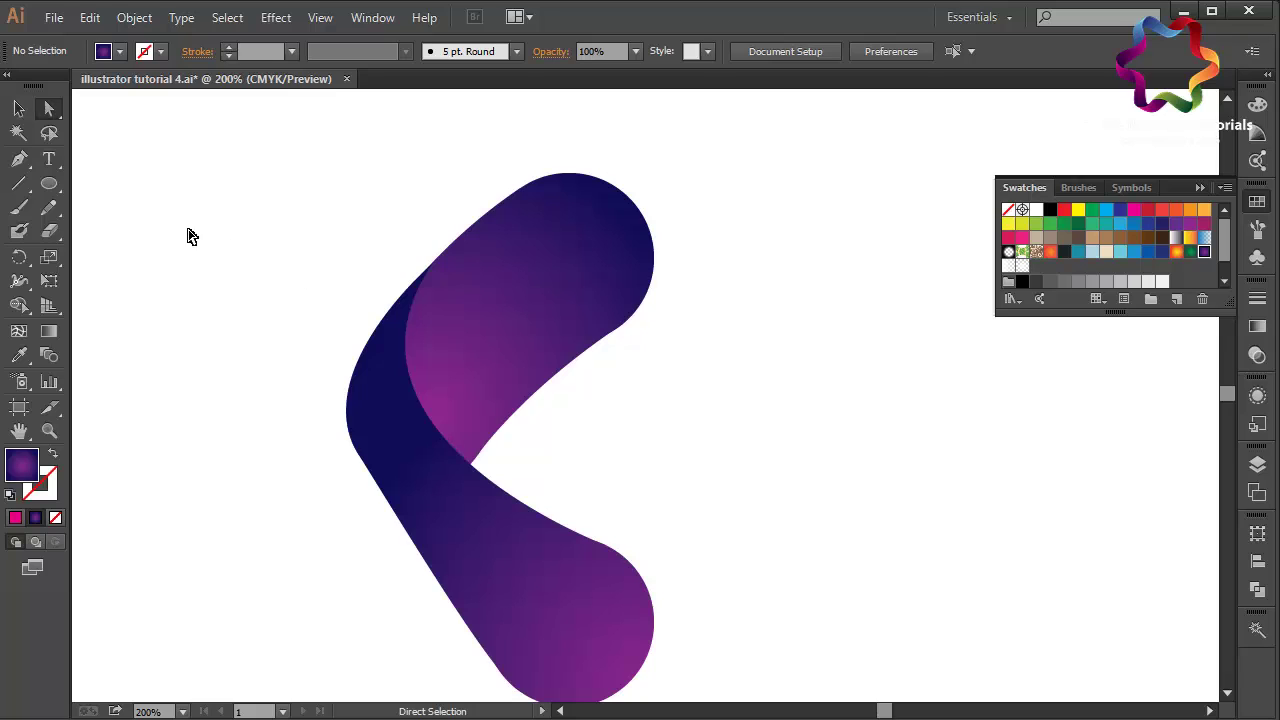
Draw a circle, squash it into an ellipse, rotate it about 35°, and place it on the upper band's end
left_click(49, 183)
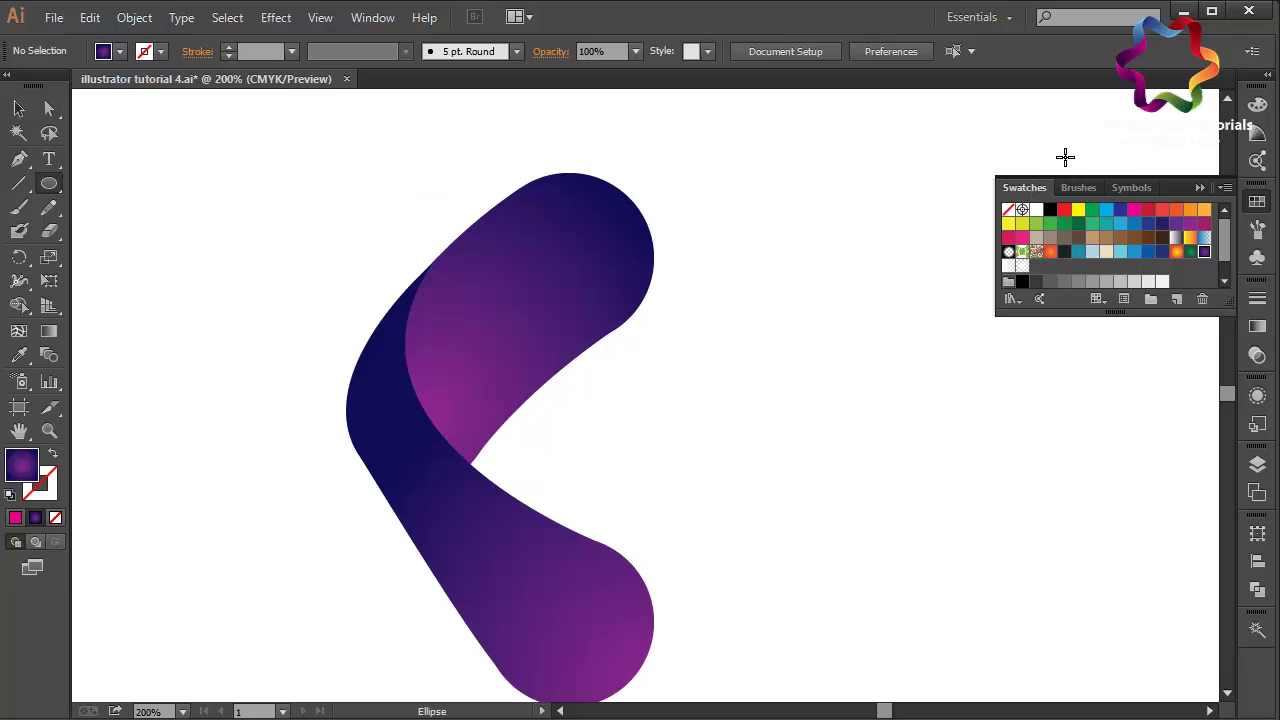
left_click(1199, 187)
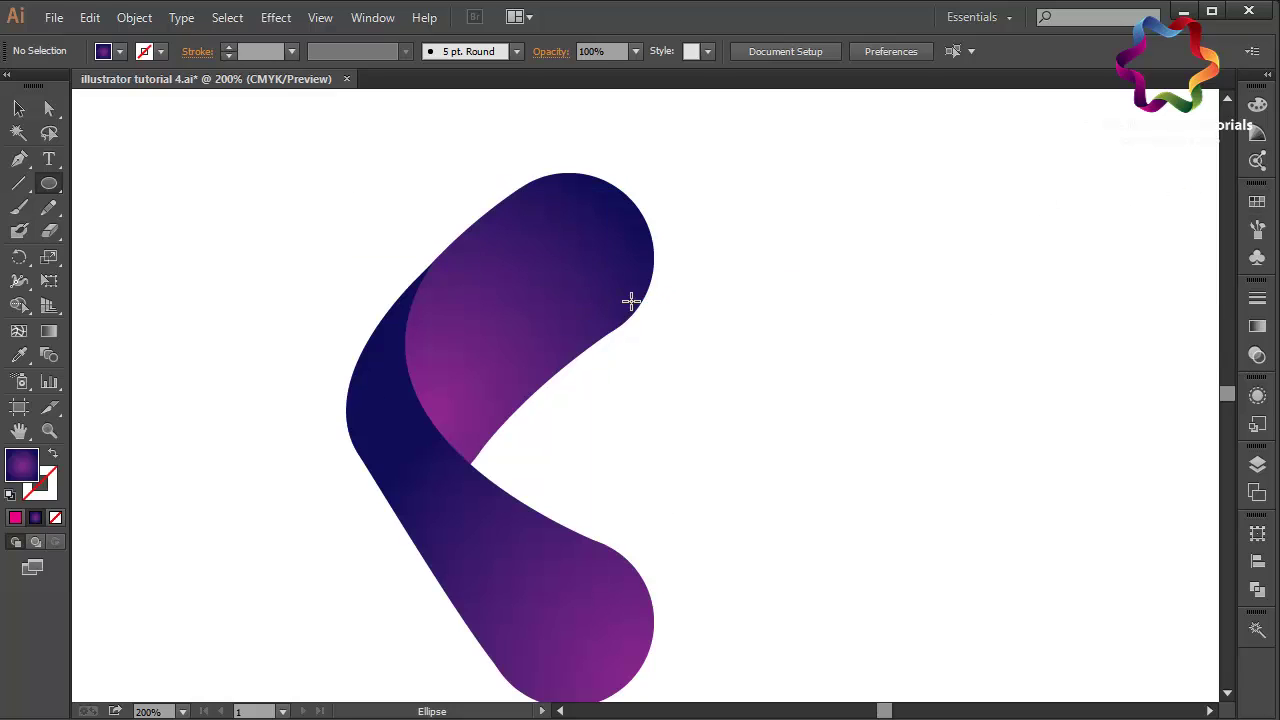
left_click_drag(725, 321, 843, 440)
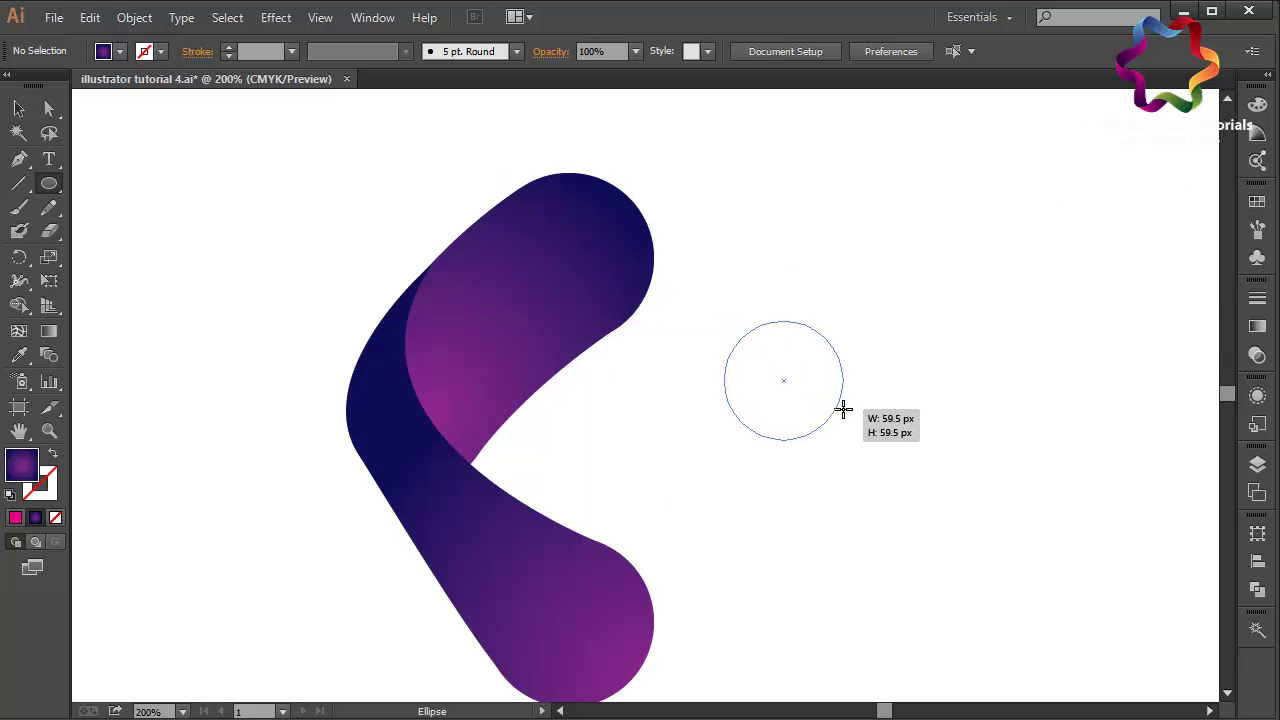
left_click(18, 108)
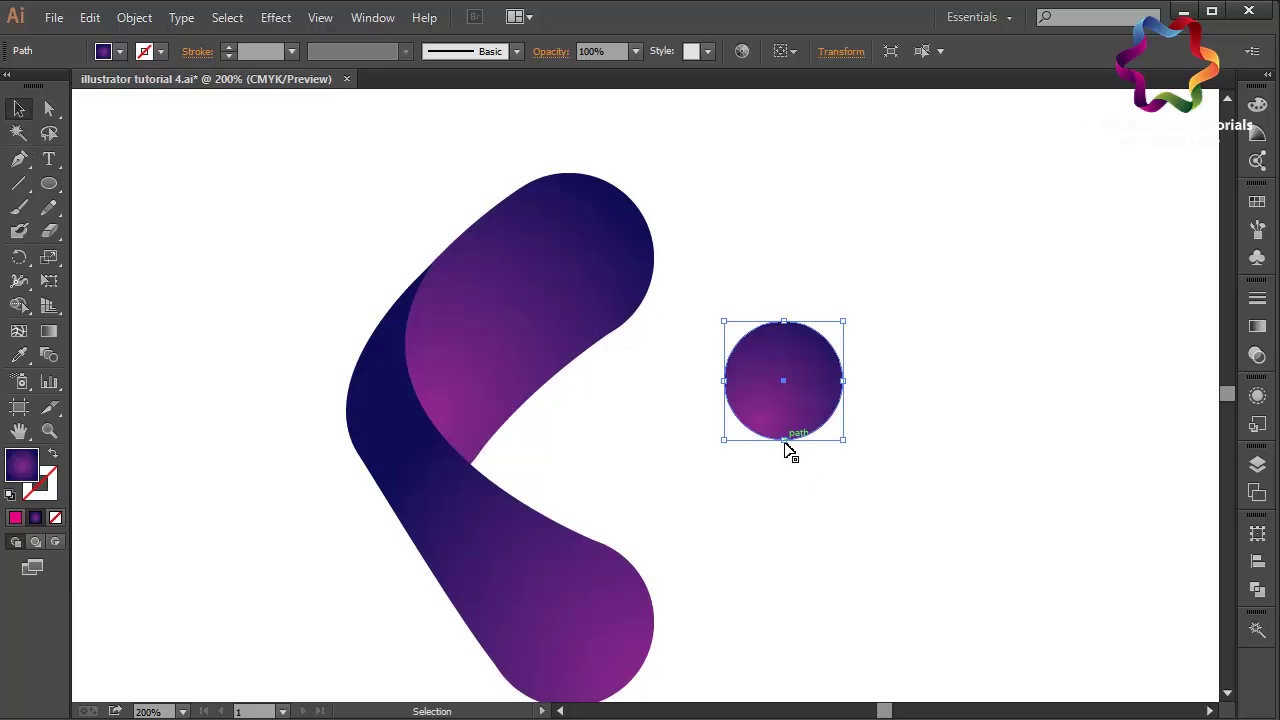
left_click_drag(786, 443, 783, 394)
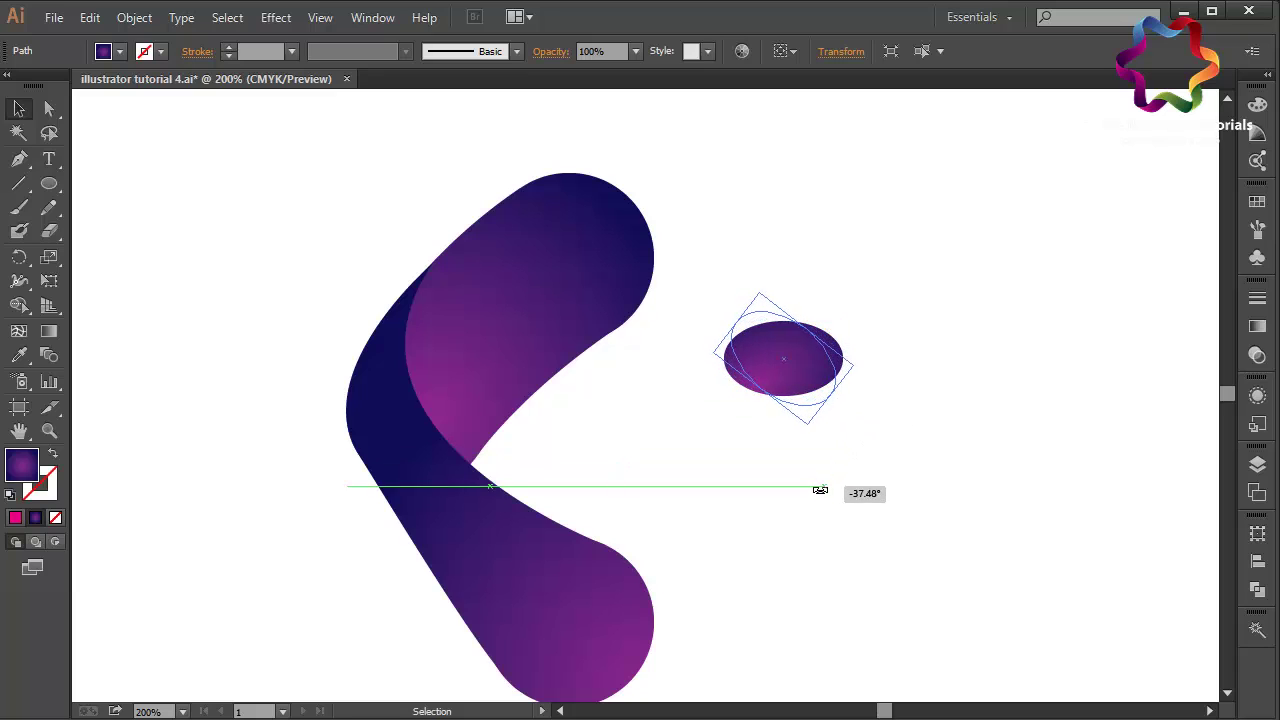
left_click_drag(850, 416, 817, 497)
left_click_drag(800, 368, 605, 243)
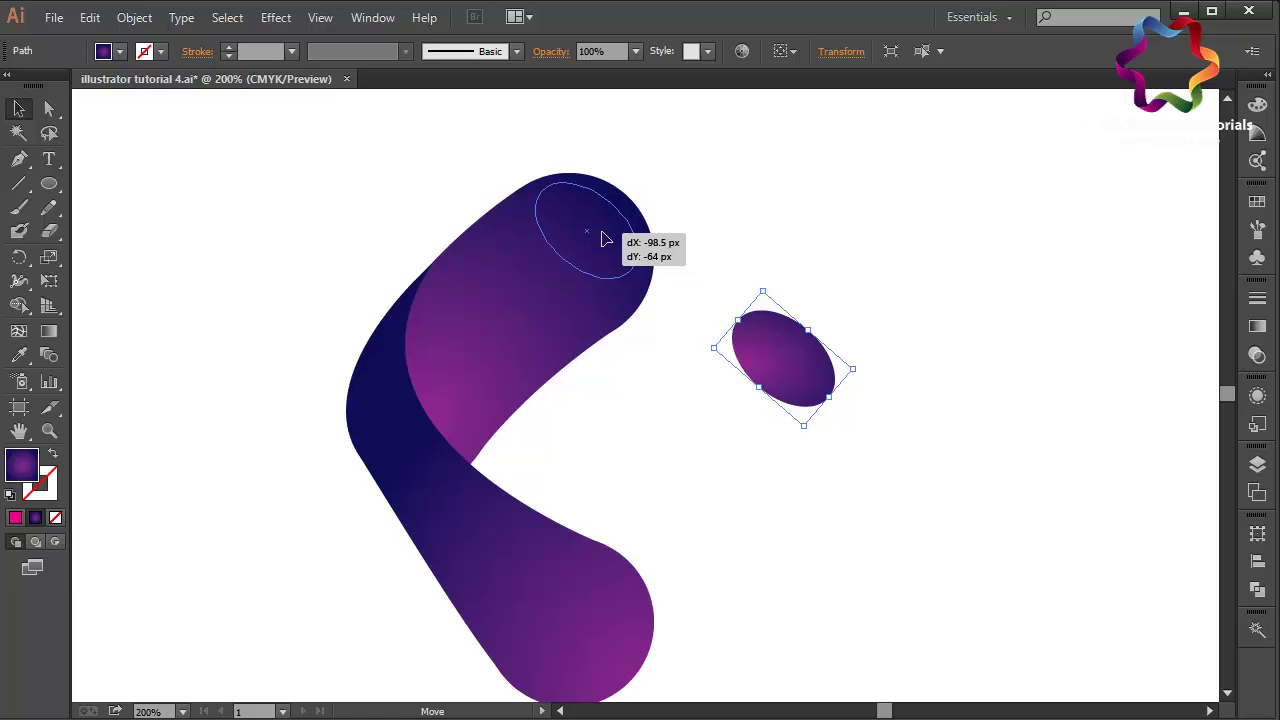
left_click_drag(605, 238, 607, 241)
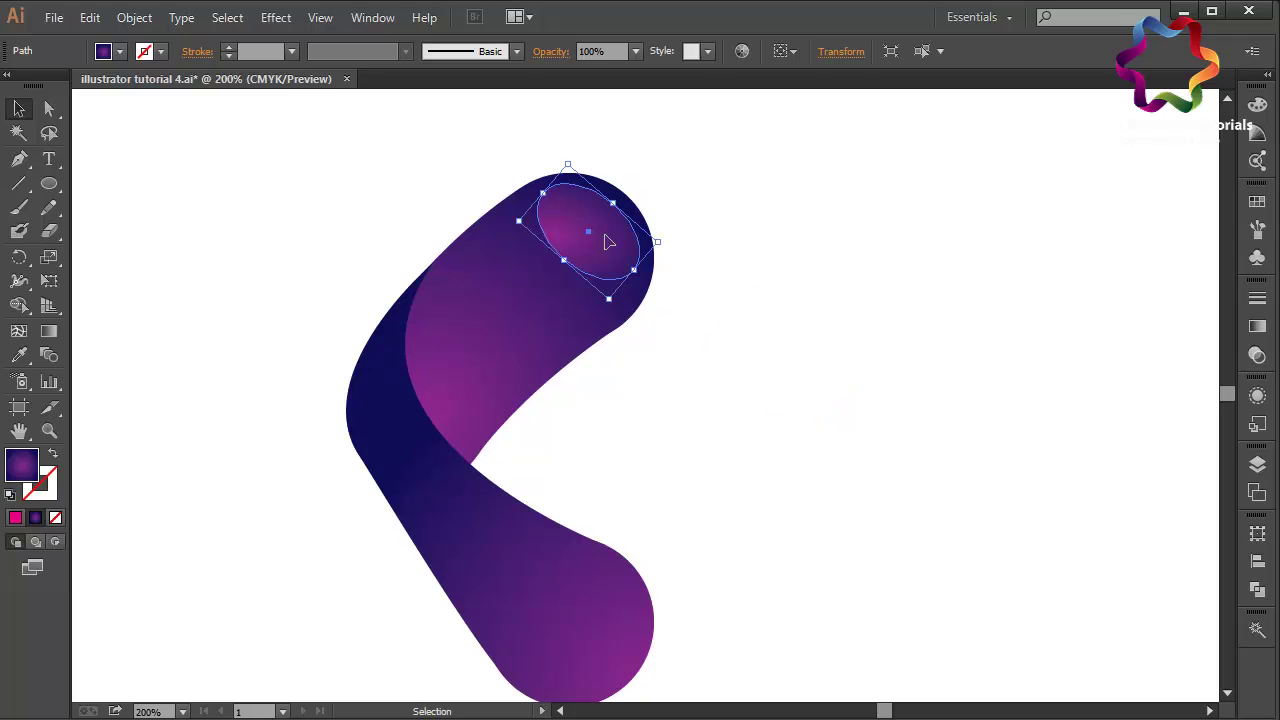
Fill the oval with the white gradient, redirect the gradient across it, and deselect
left_click(1257, 197)
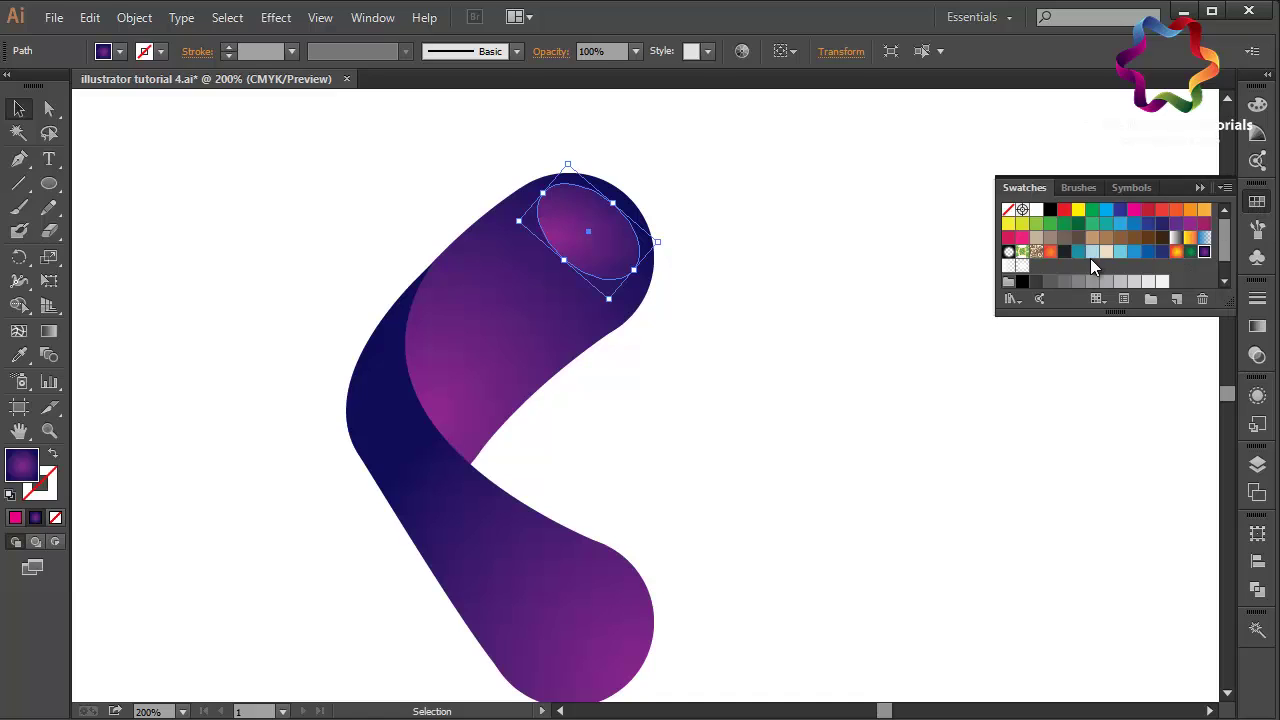
left_click(1025, 276)
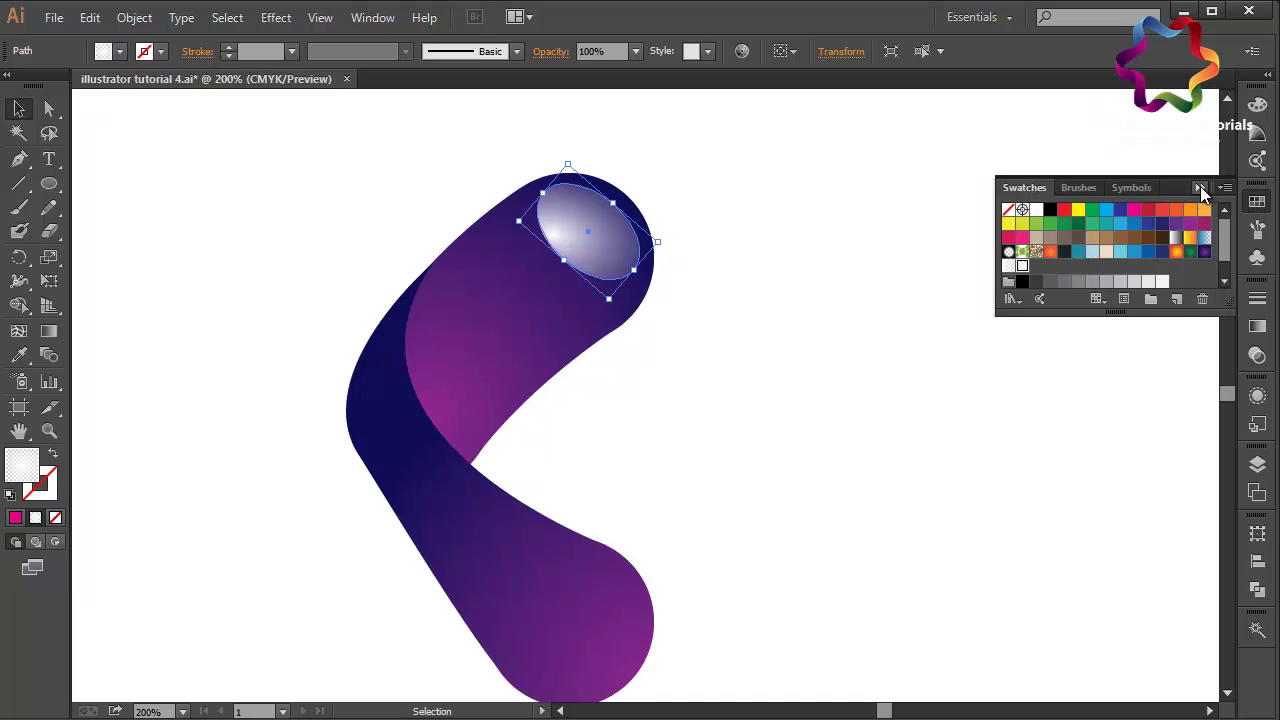
left_click(1200, 187)
left_click(49, 331)
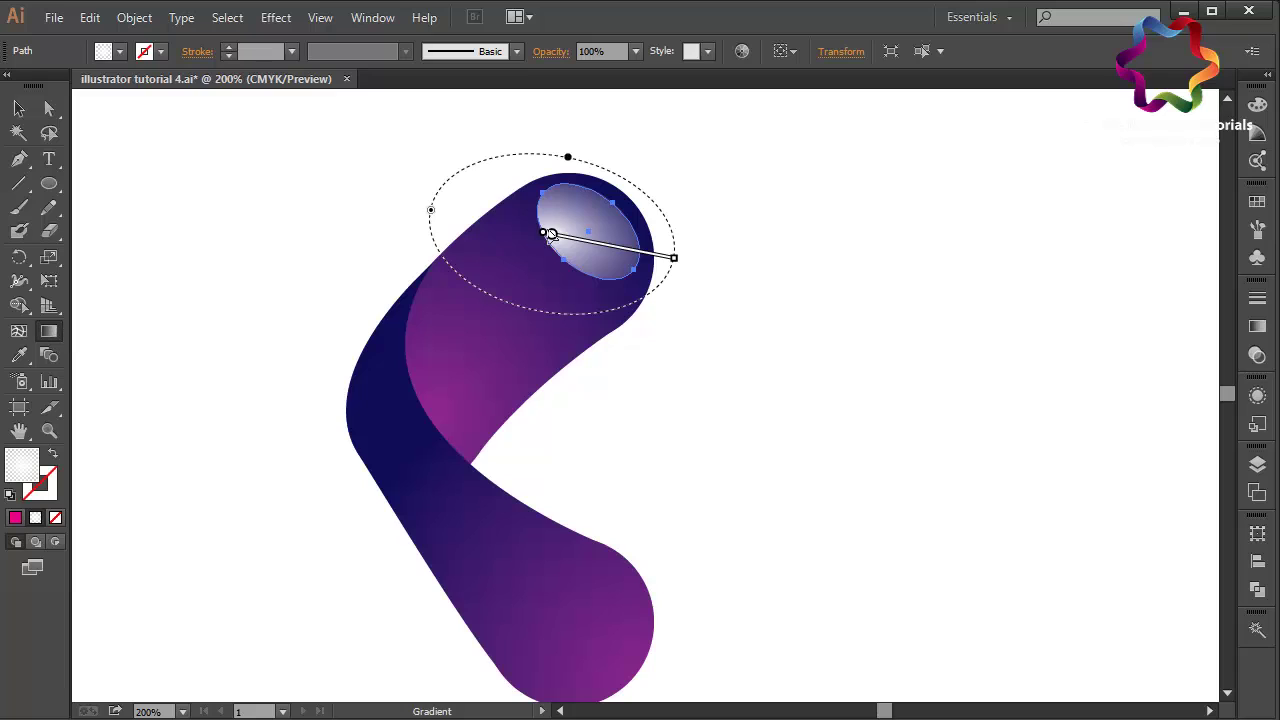
left_click_drag(640, 173, 566, 275)
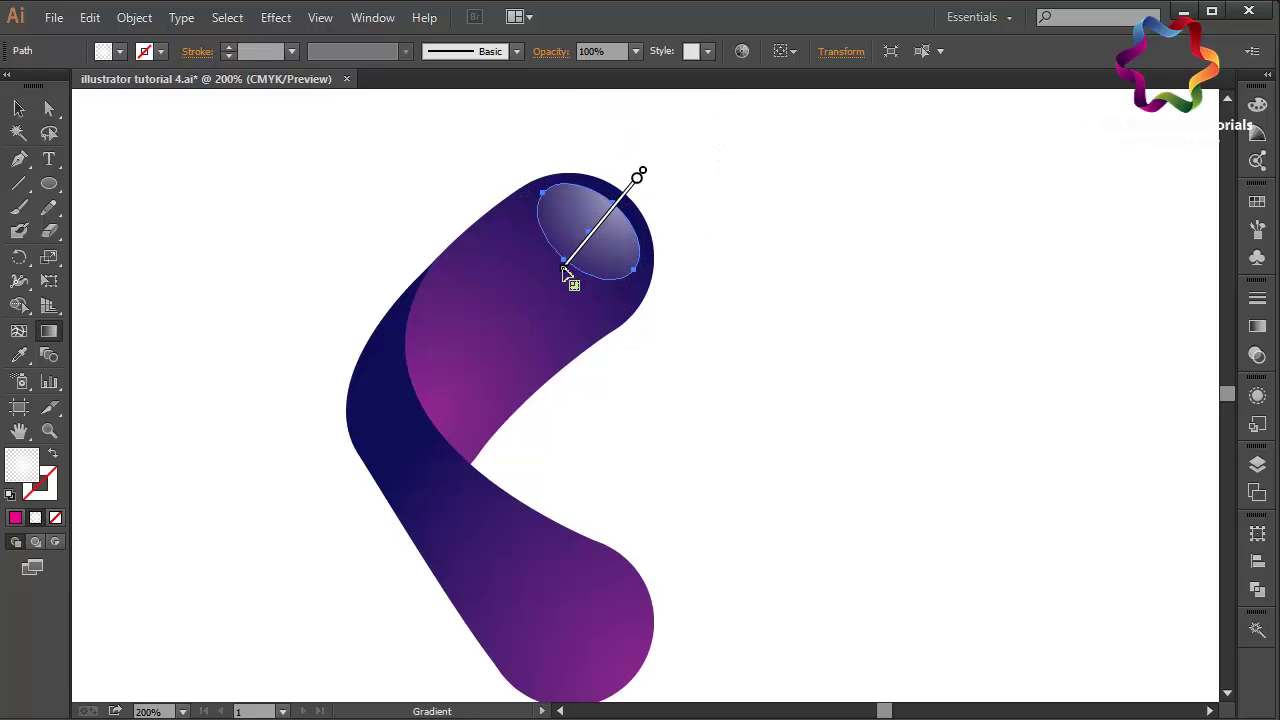
left_click(18, 108)
left_click(210, 182)
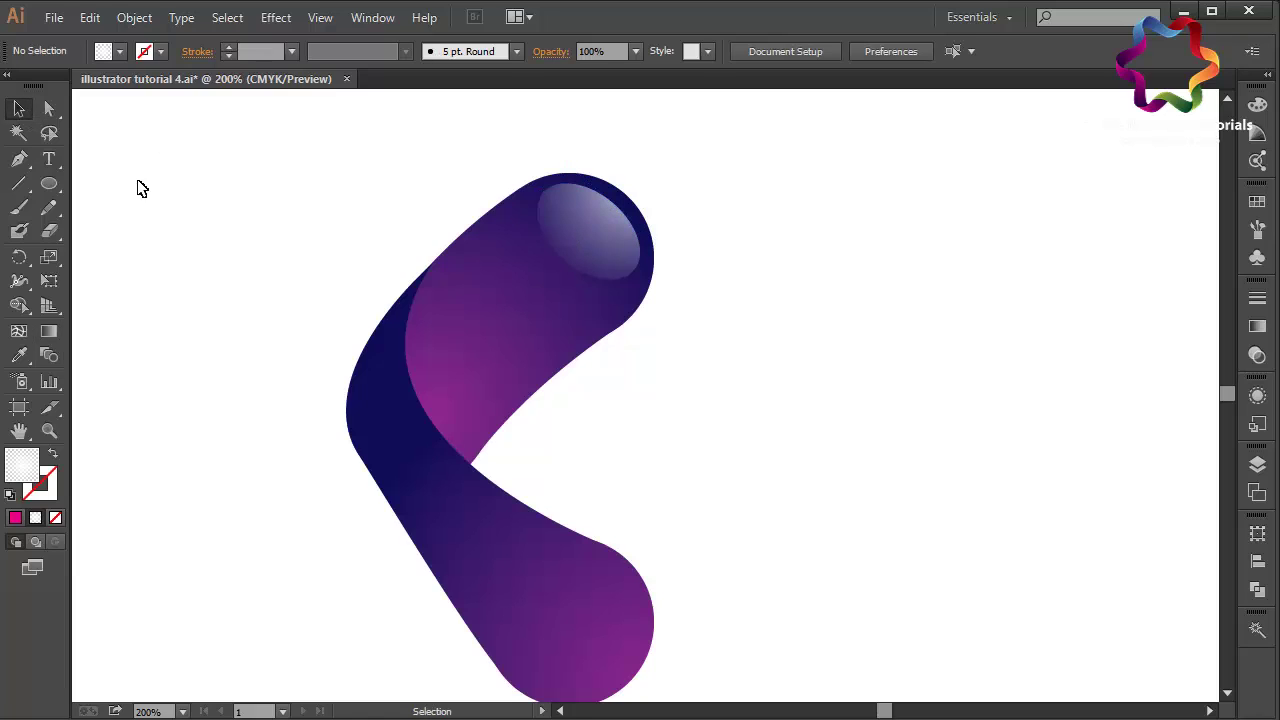
left_click(19, 159)
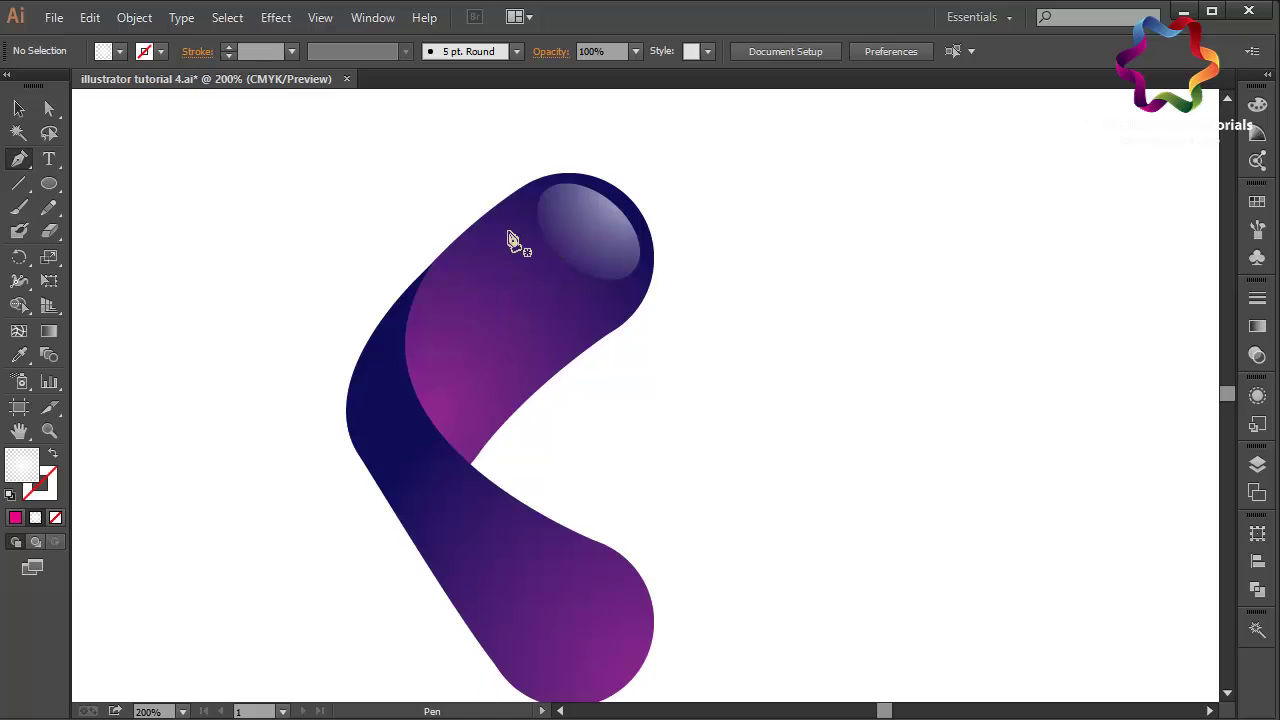
Pen-draw a closed curved sliver along the upper band's left edge
left_click(516, 204)
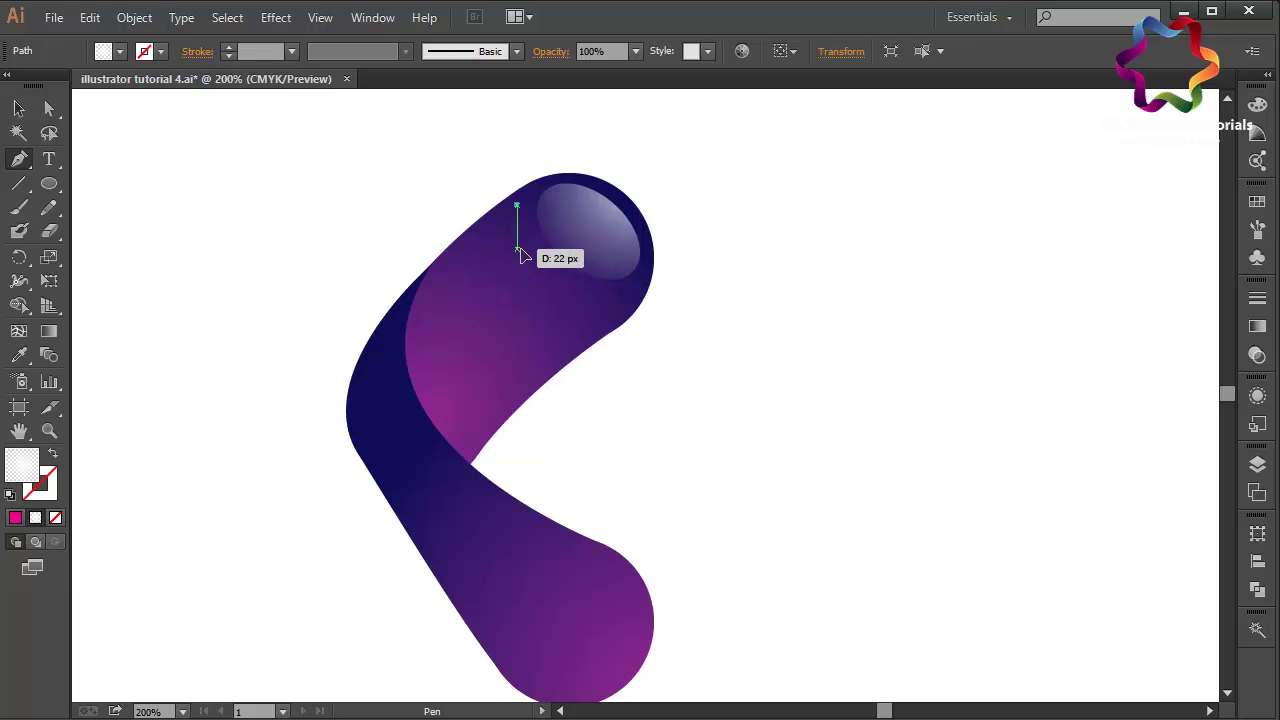
mouse_move(516, 248)
left_mouse_down()
mouse_move(533, 285)
mouse_move(529, 272)
left_mouse_up()
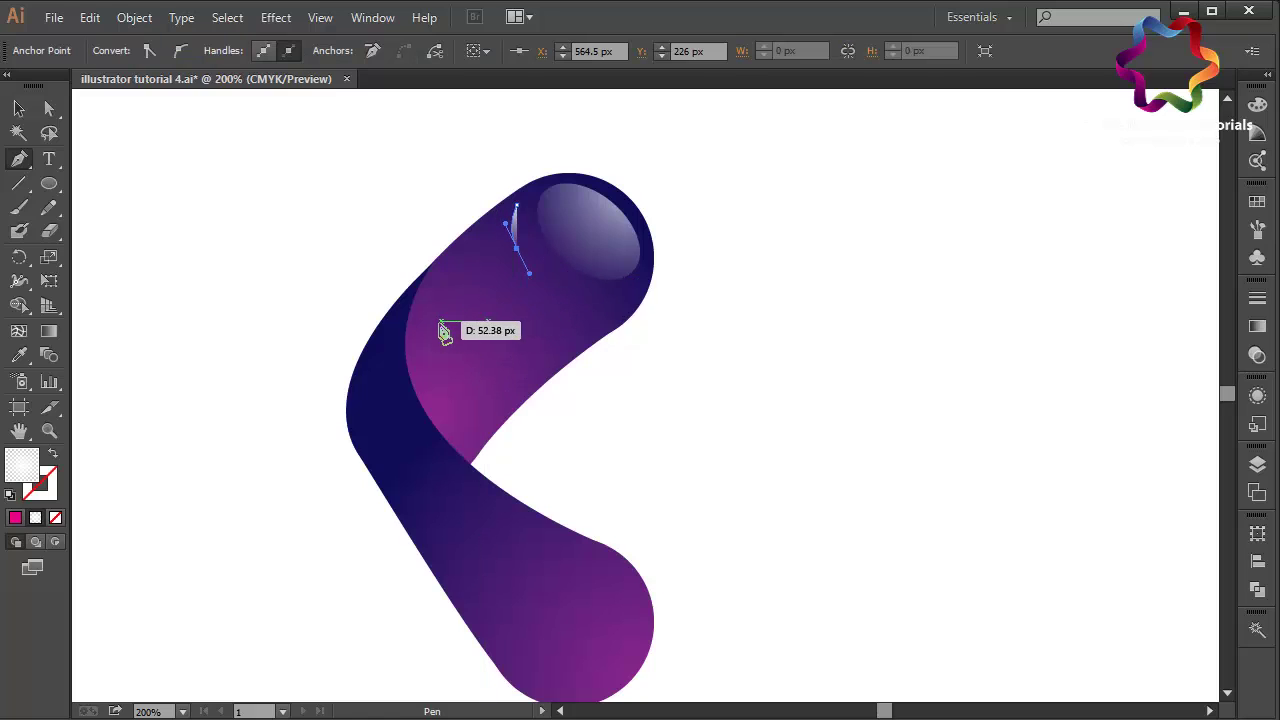
left_click_drag(427, 368, 429, 454)
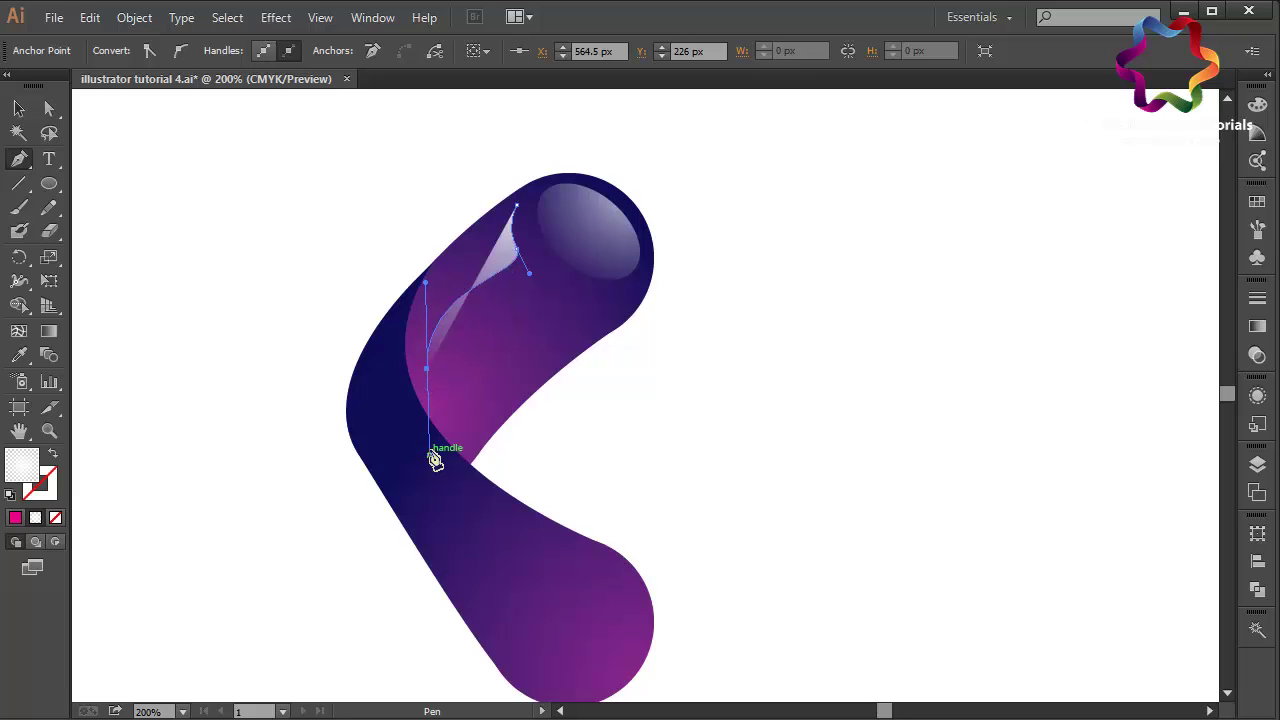
left_click(428, 370)
left_click_drag(519, 213, 643, 131)
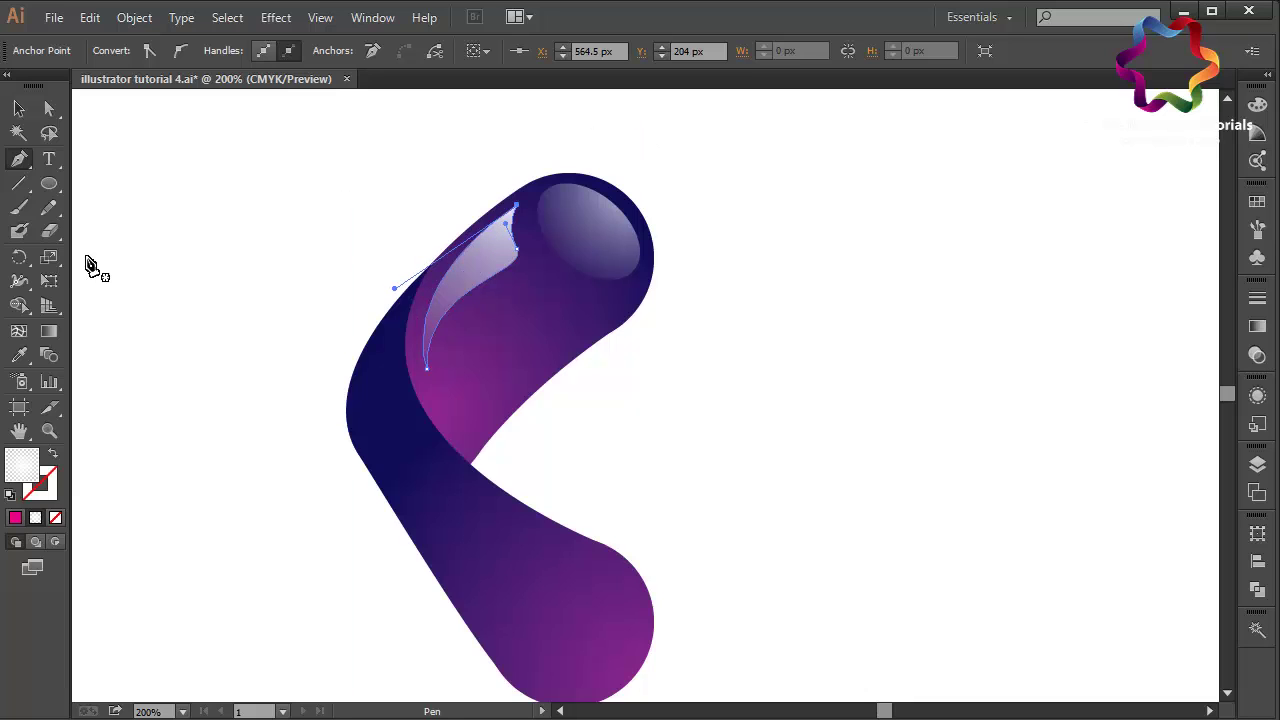
Set the sliver's white gradient to run across its width, then deselect
left_click(49, 331)
mouse_move(455, 270)
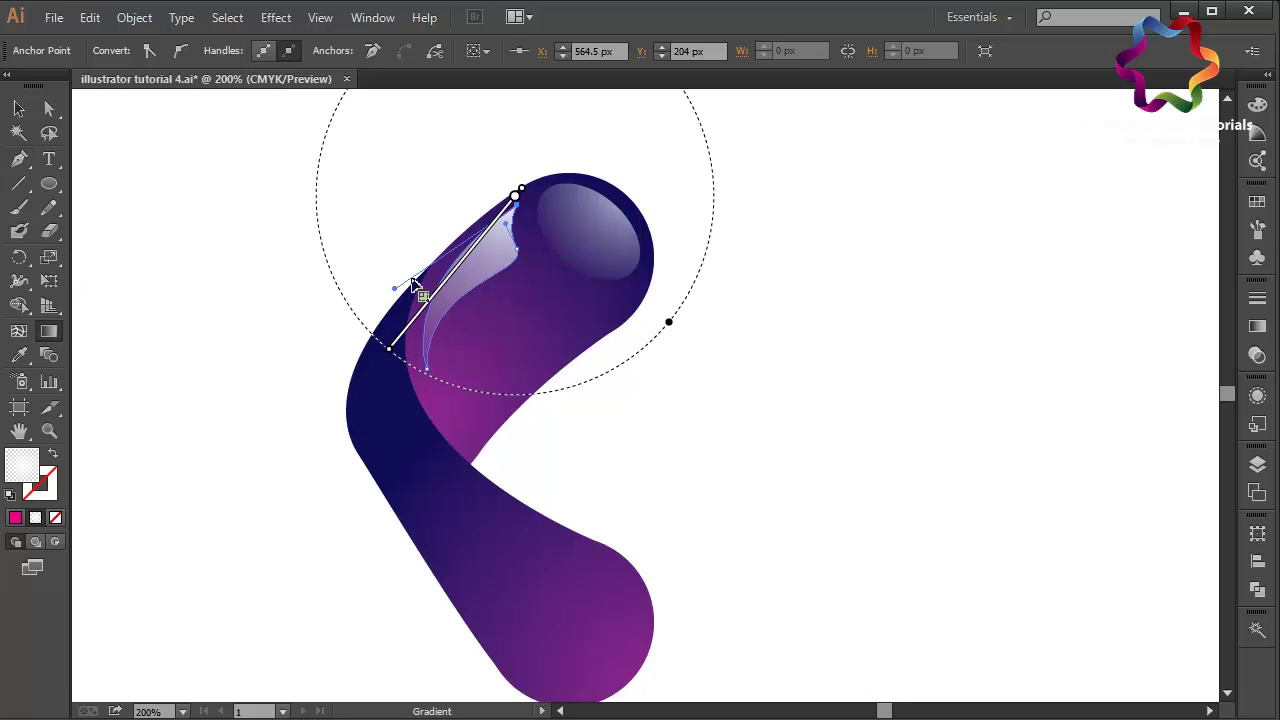
mouse_move(401, 278)
left_mouse_down()
mouse_move(507, 300)
mouse_move(461, 273)
left_mouse_up()
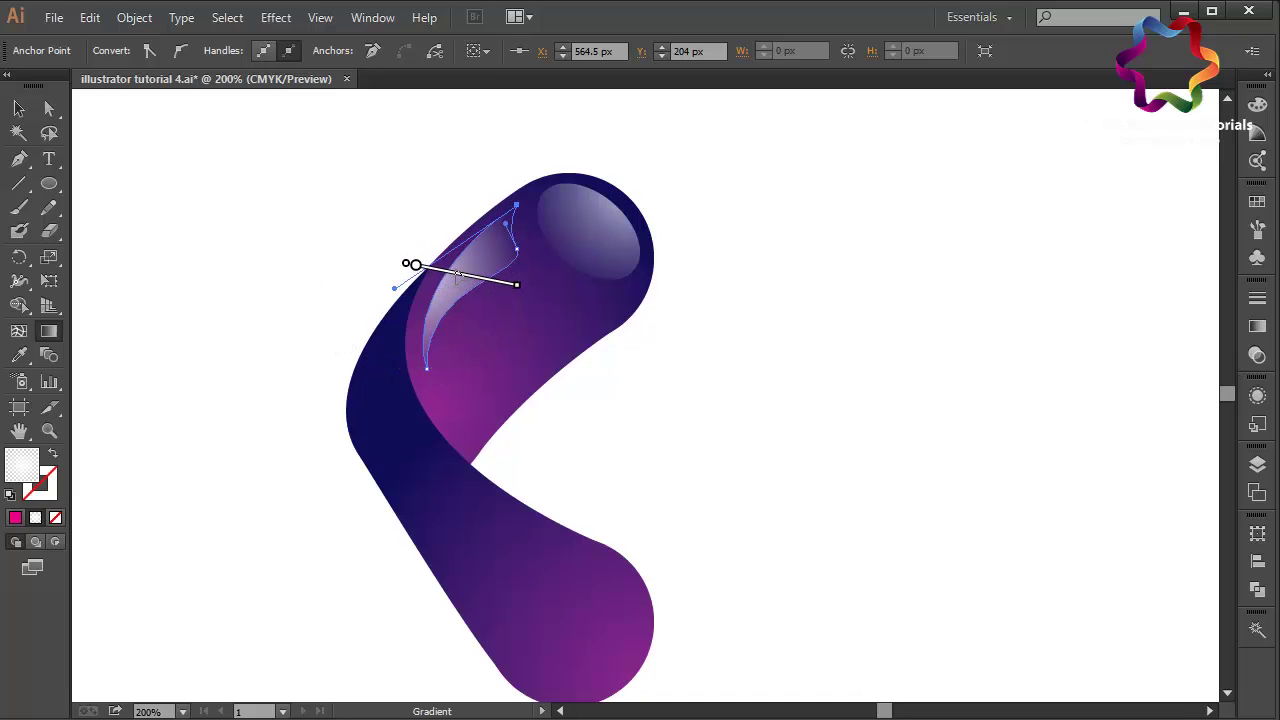
left_click(19, 108)
left_click(270, 204)
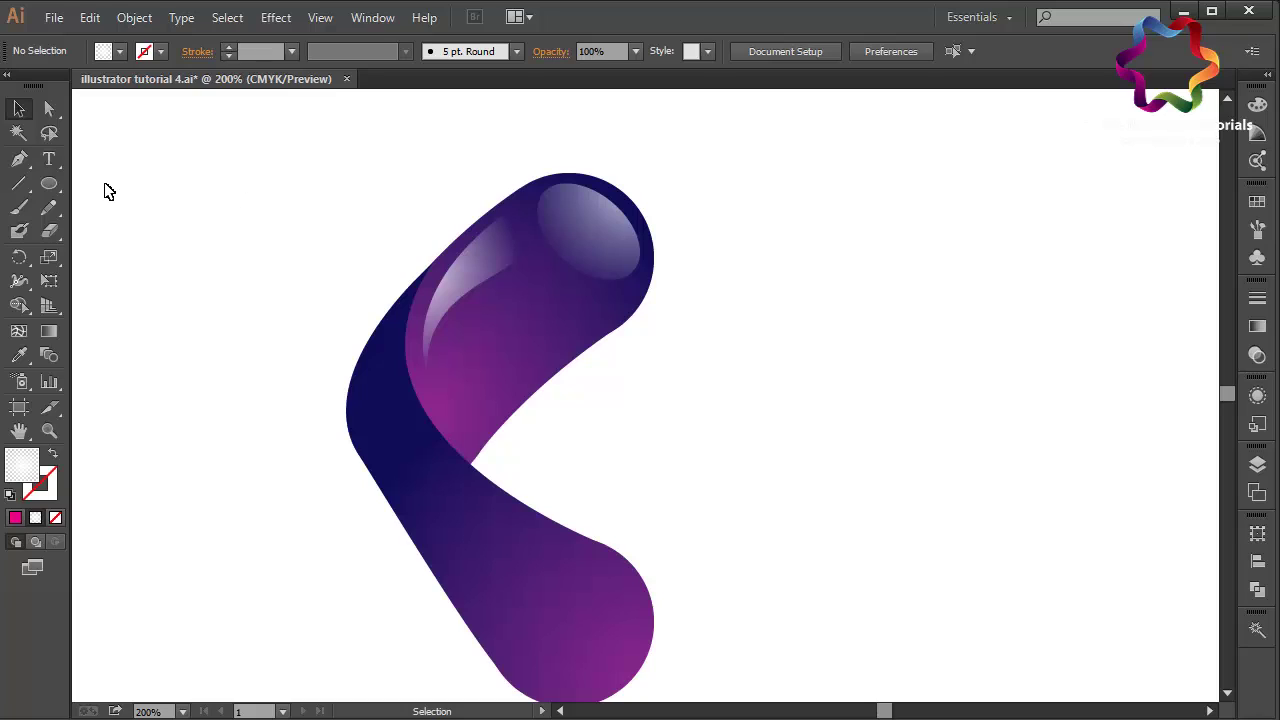
Draw a circle on the lower band's rounded end and nudge it into place
left_click(49, 183)
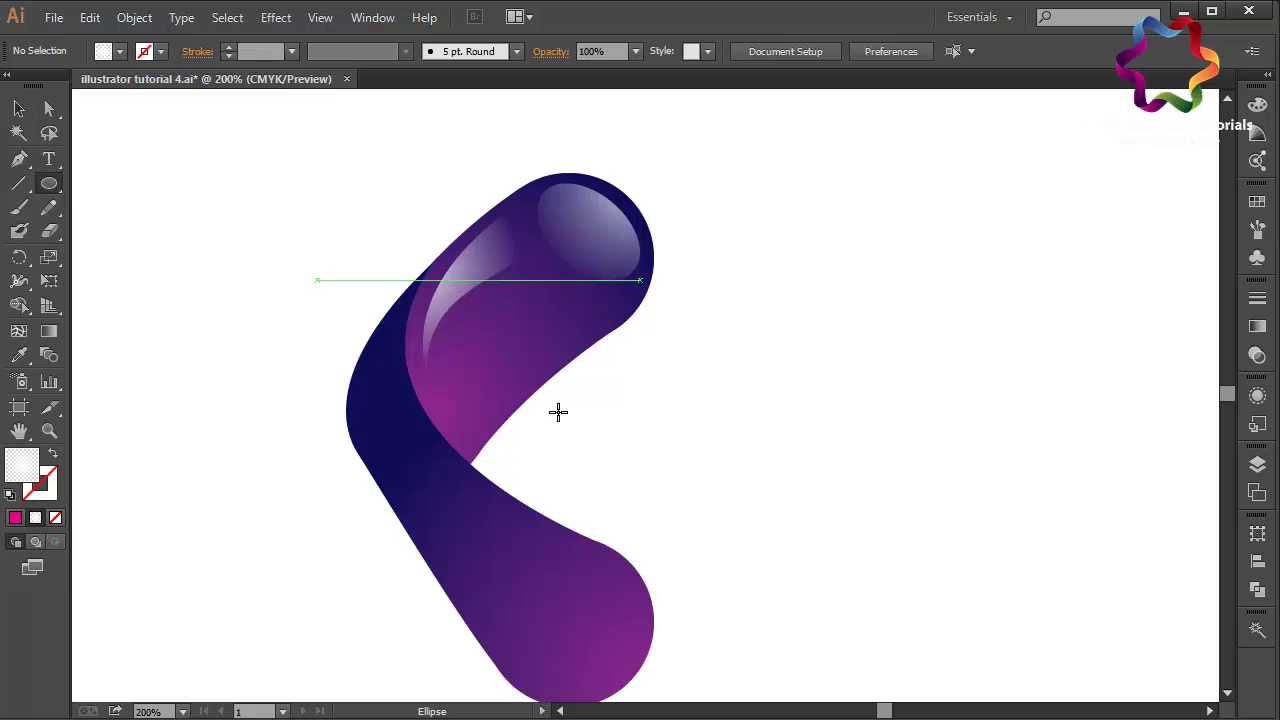
scroll(700, 506, "down", 1)
scroll(700, 506, "down", 4)
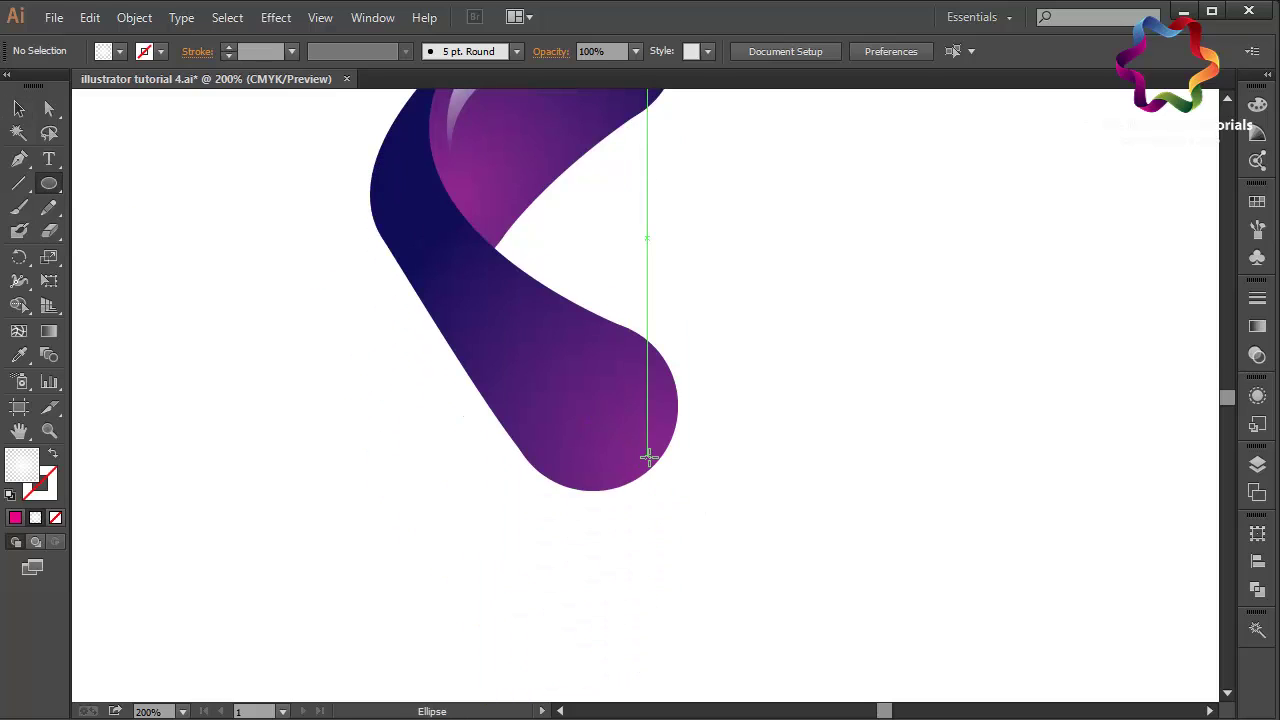
mouse_move(648, 456)
left_mouse_down()
mouse_move(521, 376)
mouse_move(537, 389)
left_mouse_up()
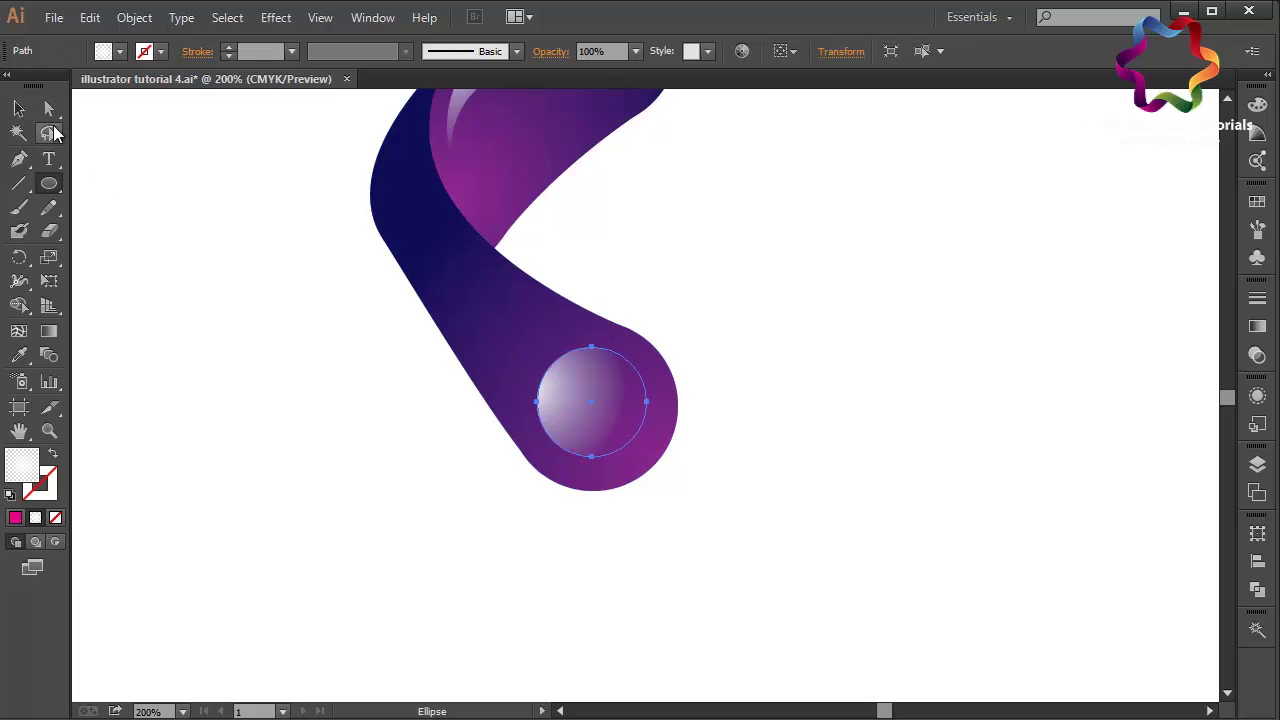
left_click(18, 108)
left_click_drag(597, 414, 612, 429)
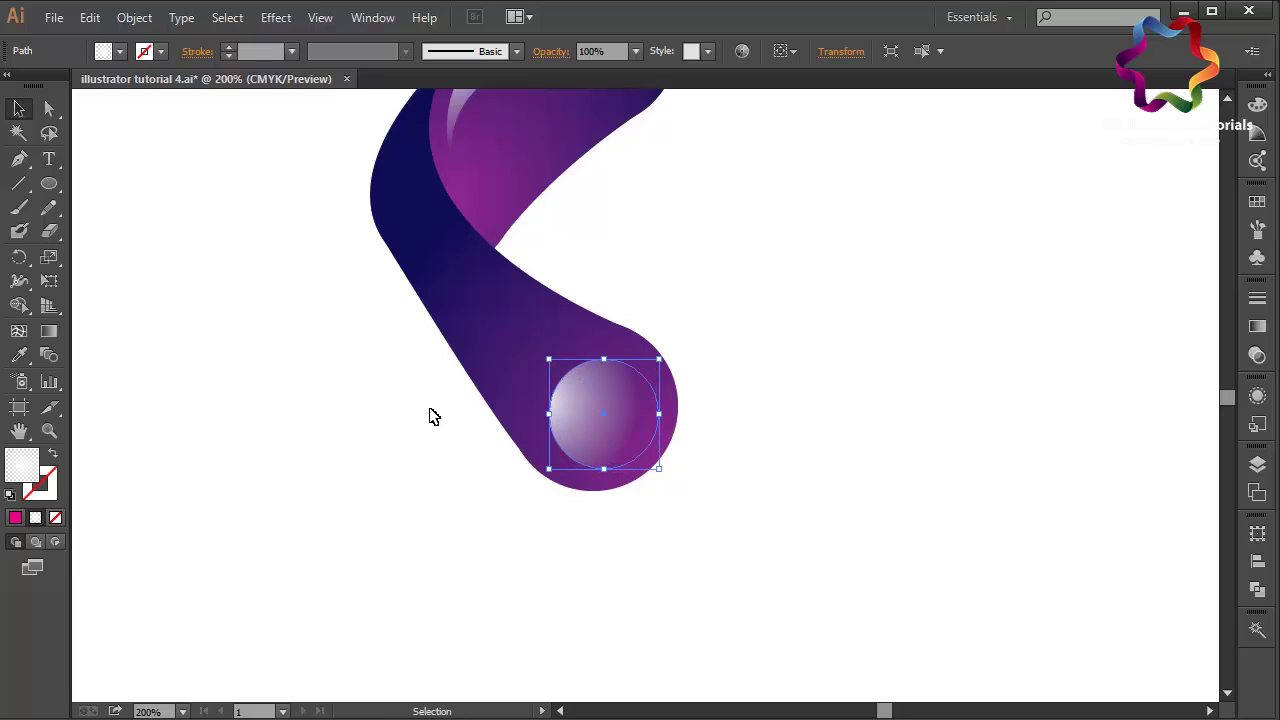
Redraw the circle's white gradient so it brightens toward the lower right, then deselect
left_click(58, 335)
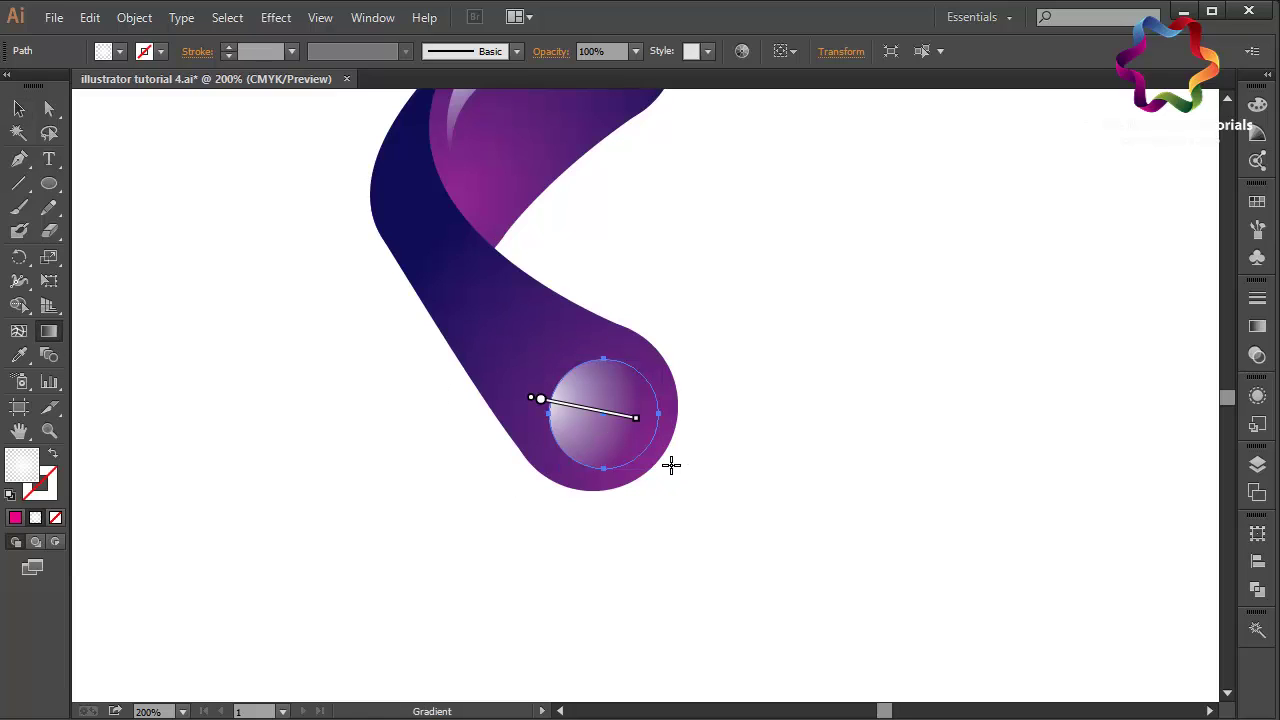
left_click_drag(585, 398, 671, 466)
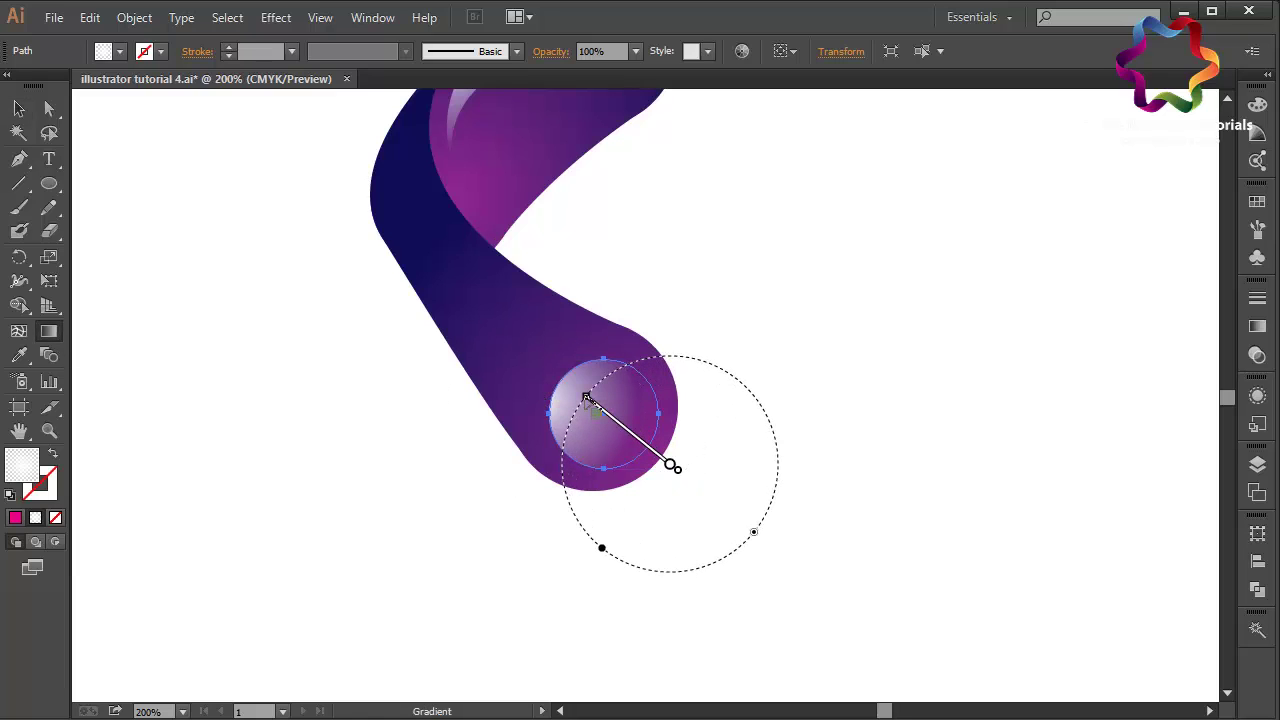
left_click_drag(585, 398, 585, 398)
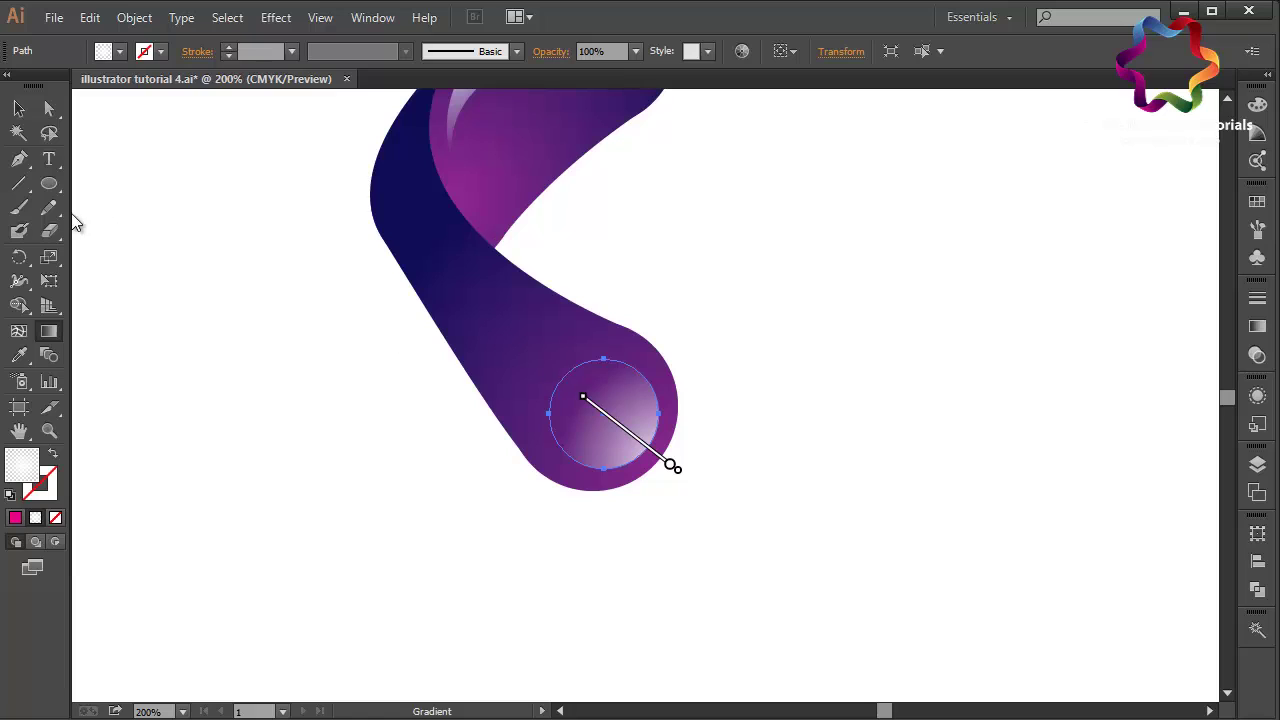
left_click(18, 108)
left_click(214, 285)
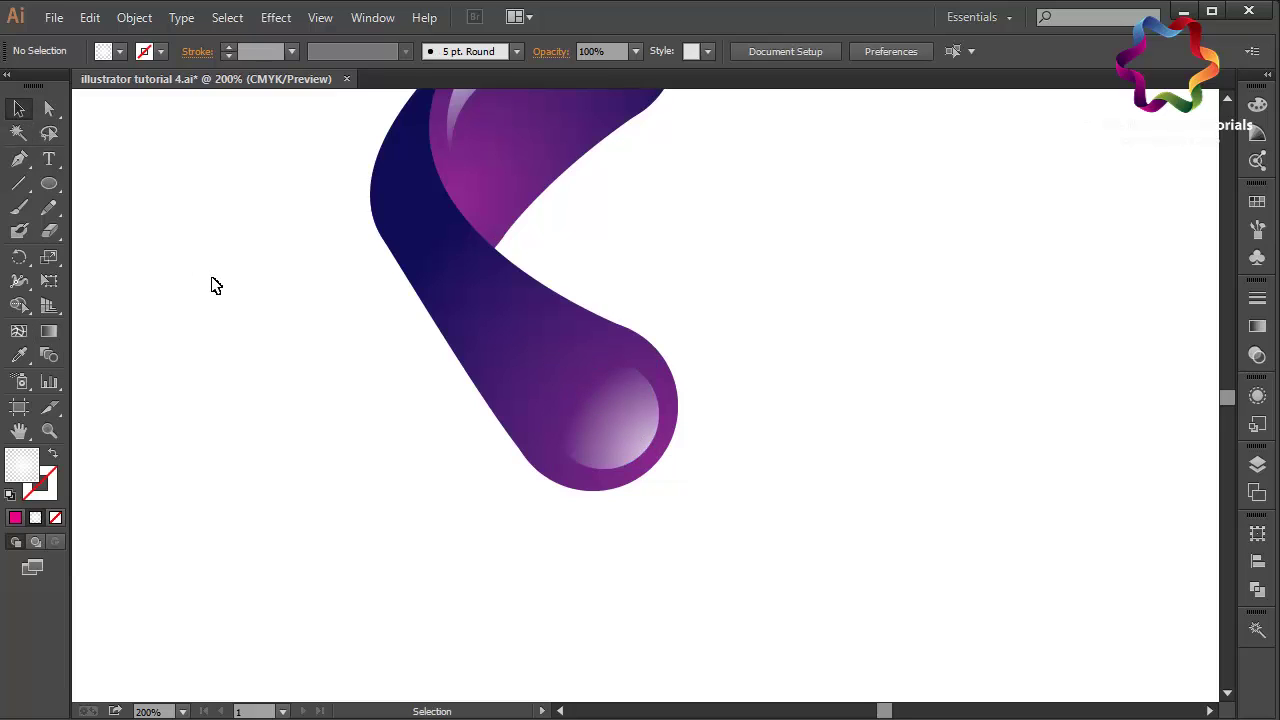
Pen-draw a slim closed highlight streak along the lower arm's left edge
scroll(214, 285, "up", 3)
scroll(214, 285, "left", 3)
scroll(214, 285, "right", 5)
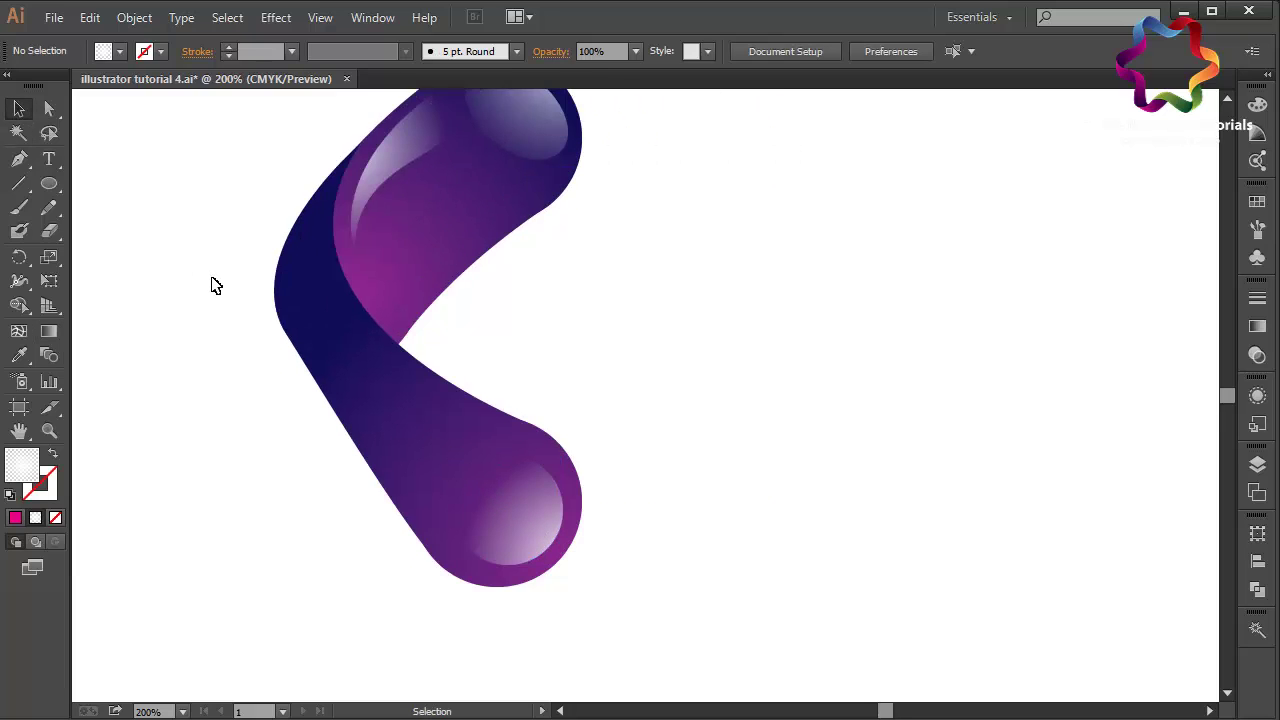
scroll(214, 285, "down", 2)
left_click(18, 158)
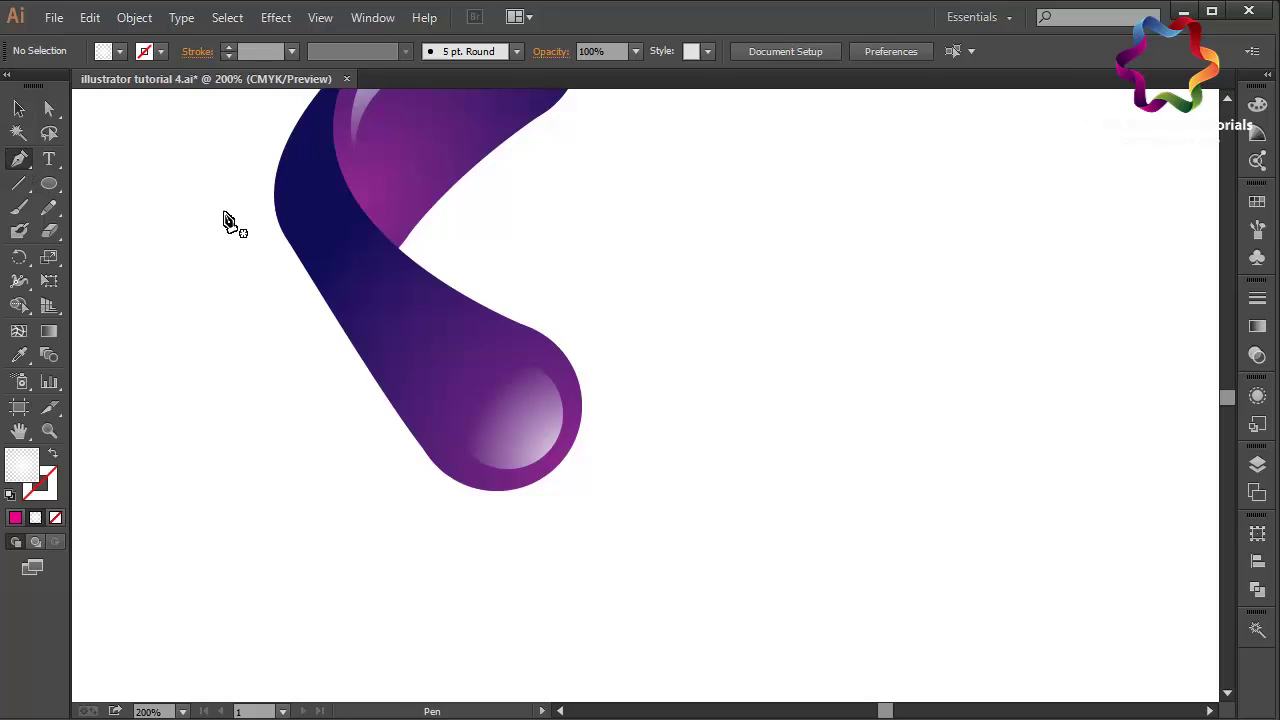
left_click(304, 217)
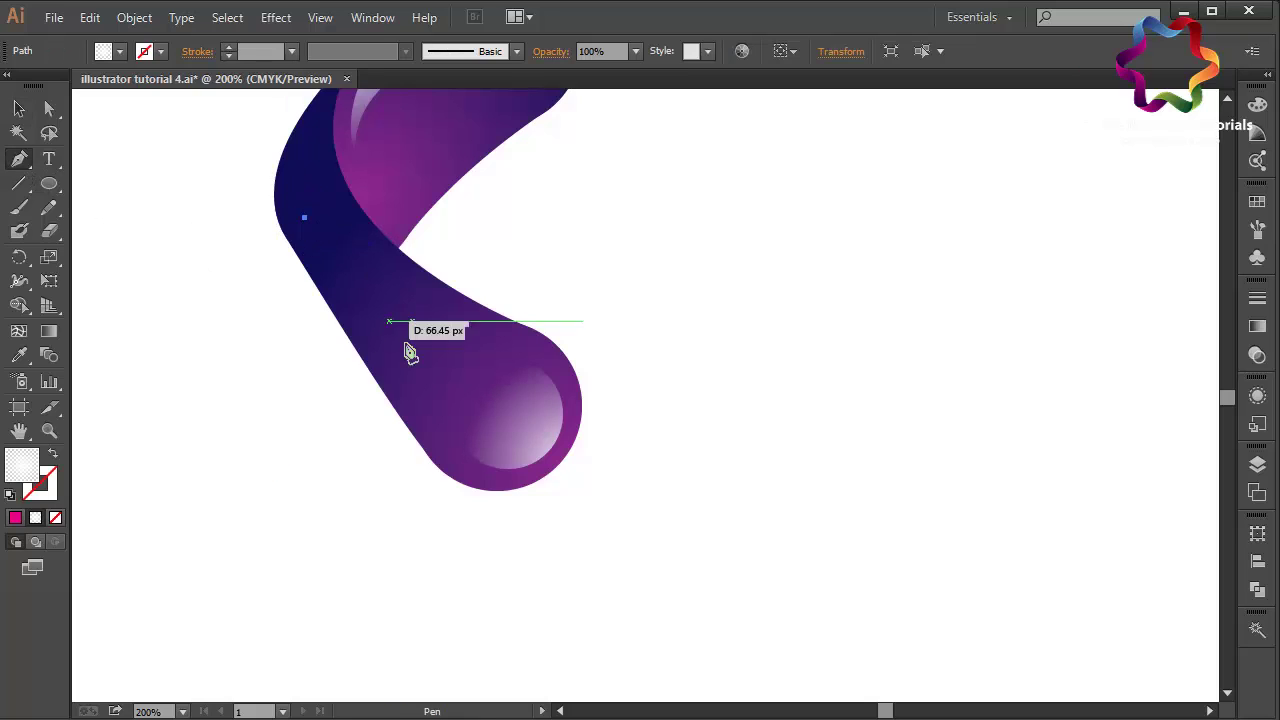
left_click_drag(412, 365, 411, 409)
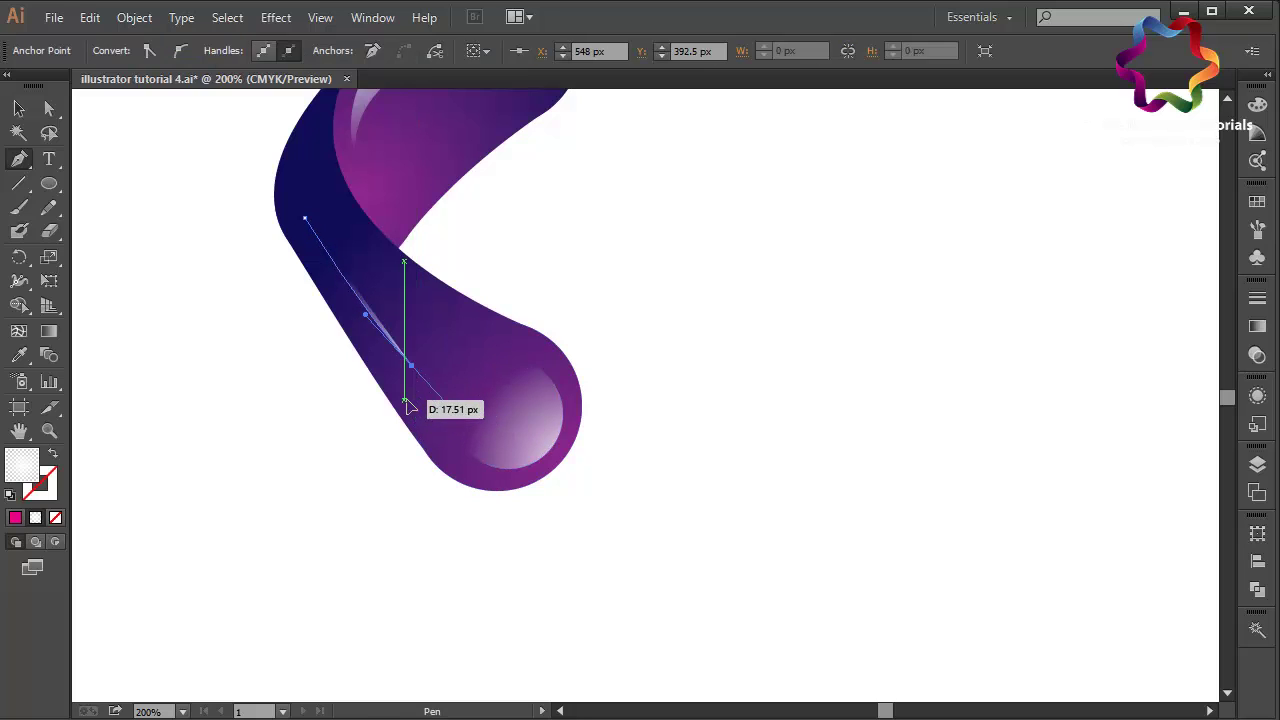
left_click(372, 362)
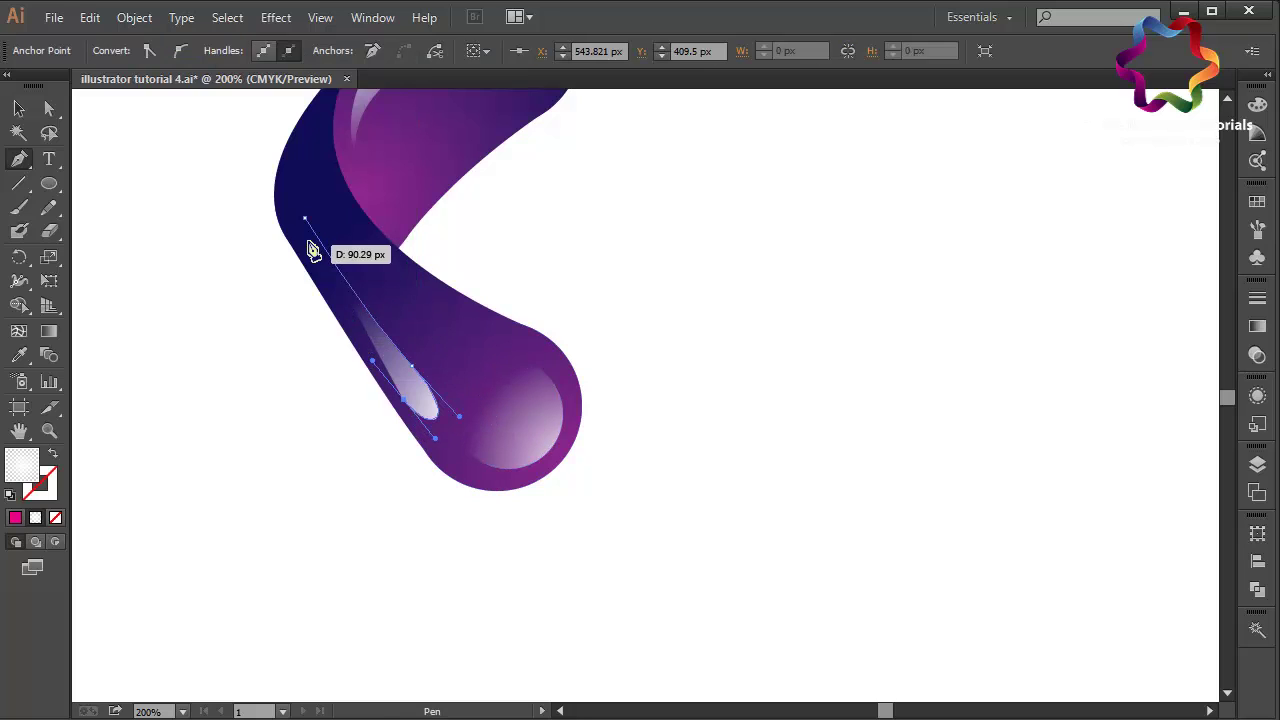
left_click_drag(313, 250, 300, 193)
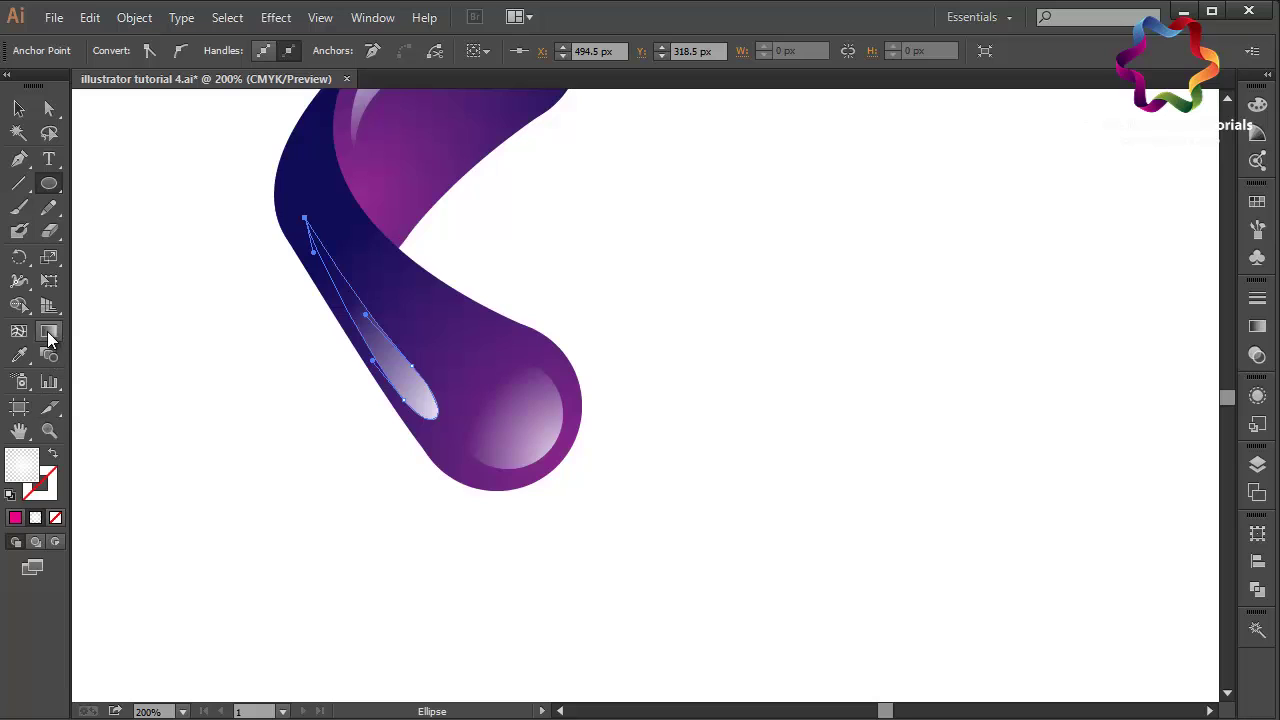
Drag the streak's white gradient along its length, brightening toward the lower end, then deselect
left_click(49, 331)
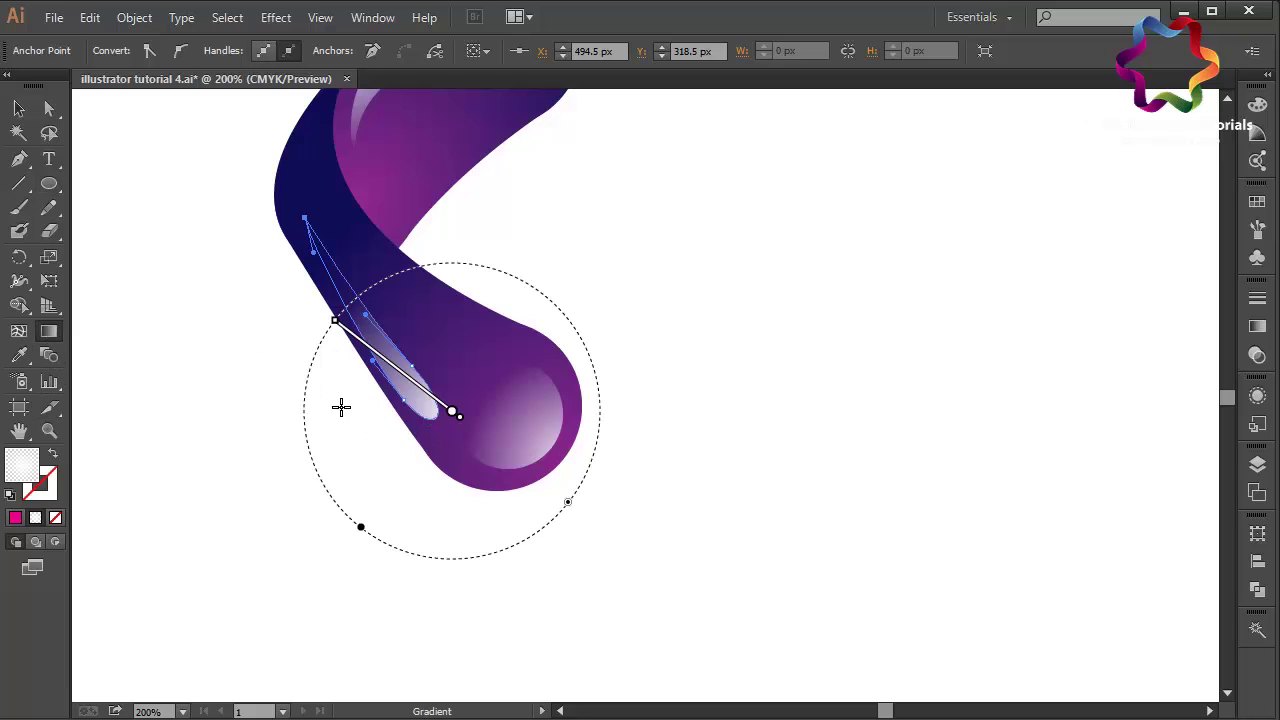
left_click_drag(333, 376, 422, 289)
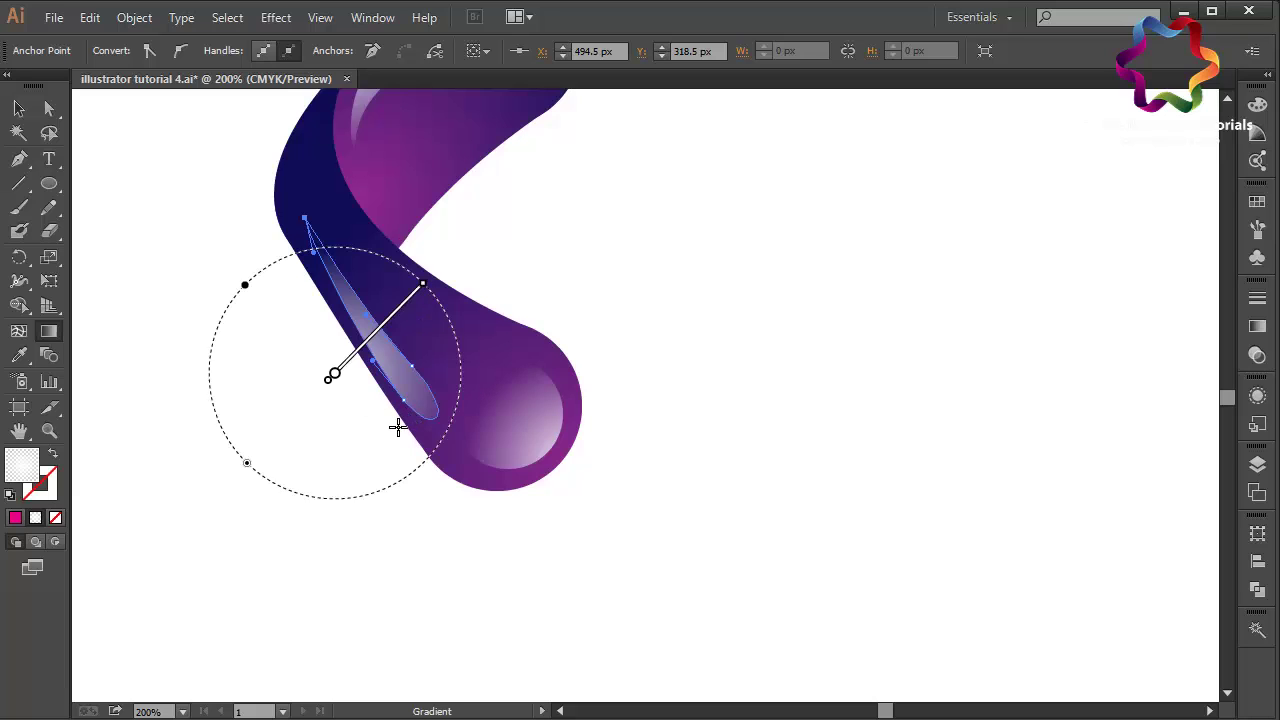
left_click_drag(397, 427, 356, 248)
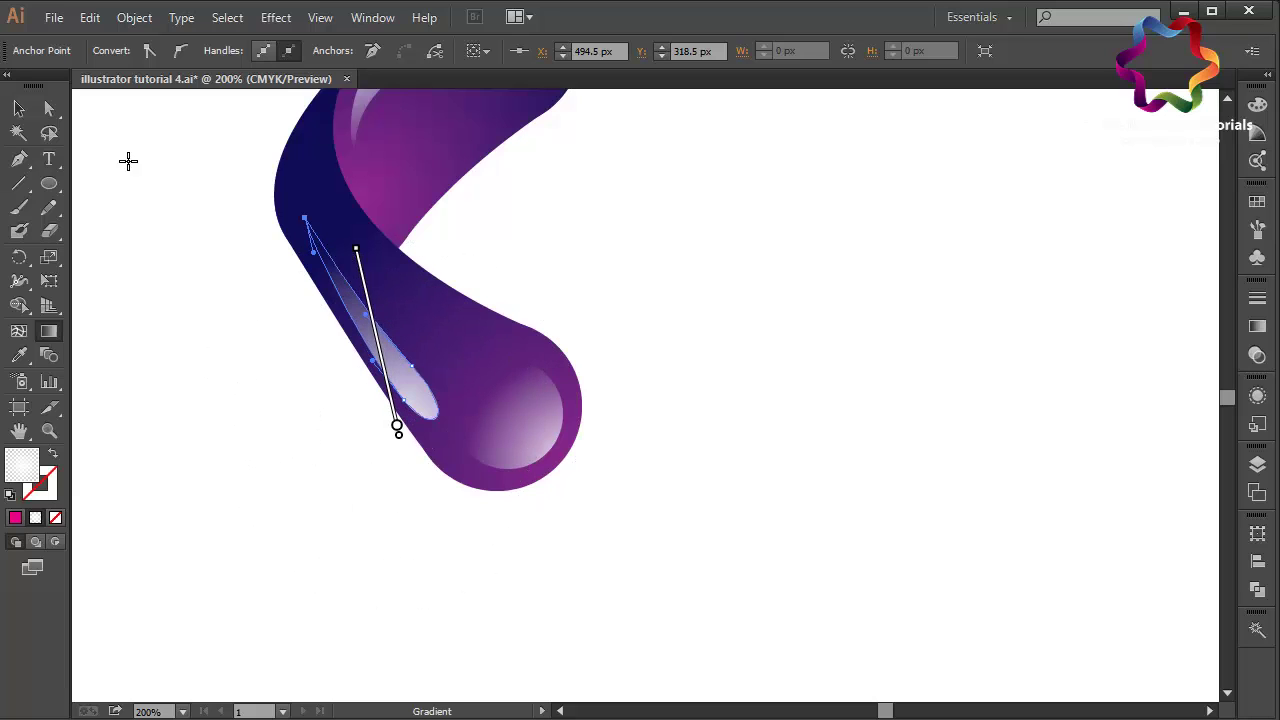
left_click(19, 108)
left_click(109, 231)
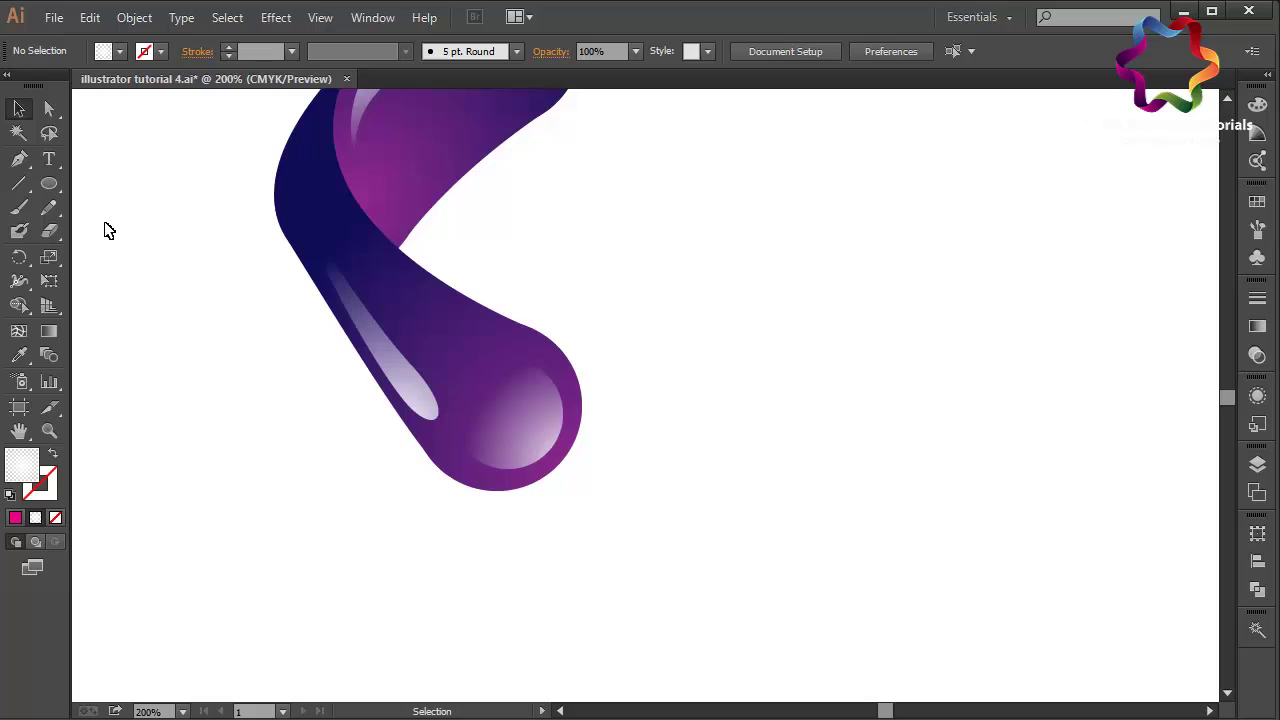
Marquee-select the whole purple band with its highlights and drag it up and to the right
scroll(109, 231, "up", 5)
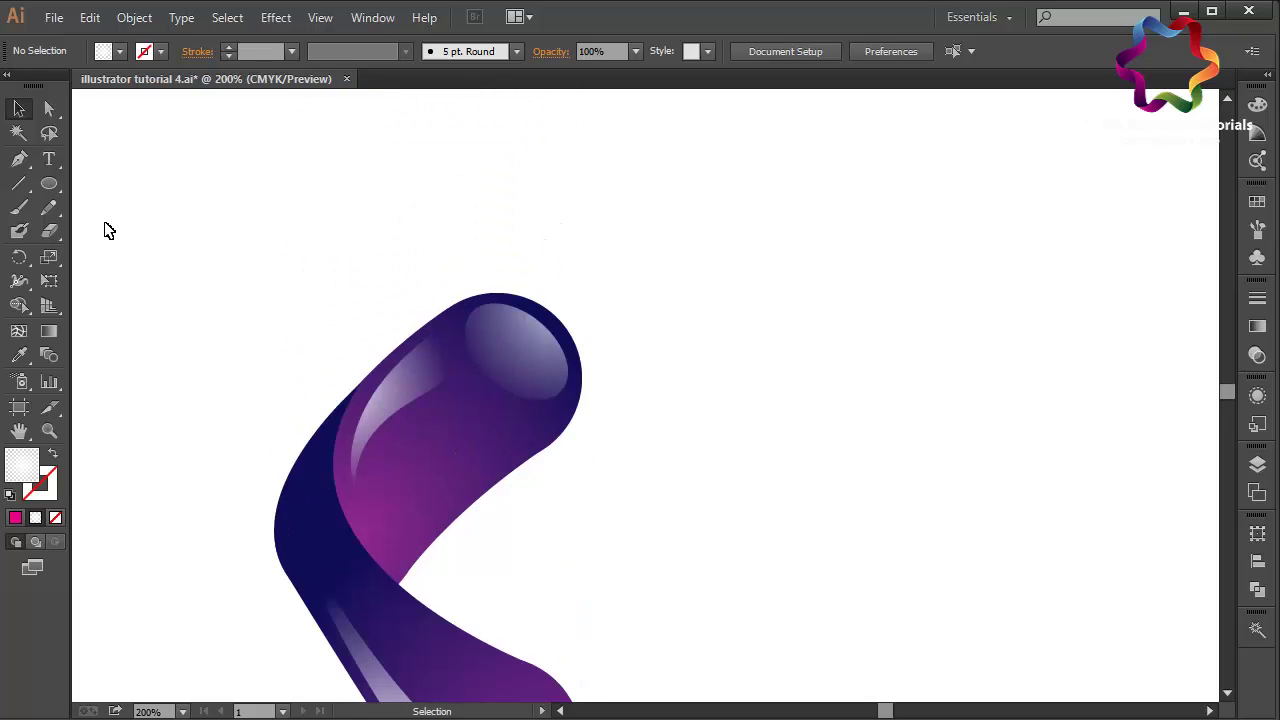
scroll(109, 231, "down", 6)
scroll(109, 231, "up", 4)
scroll(109, 231, "up", 2)
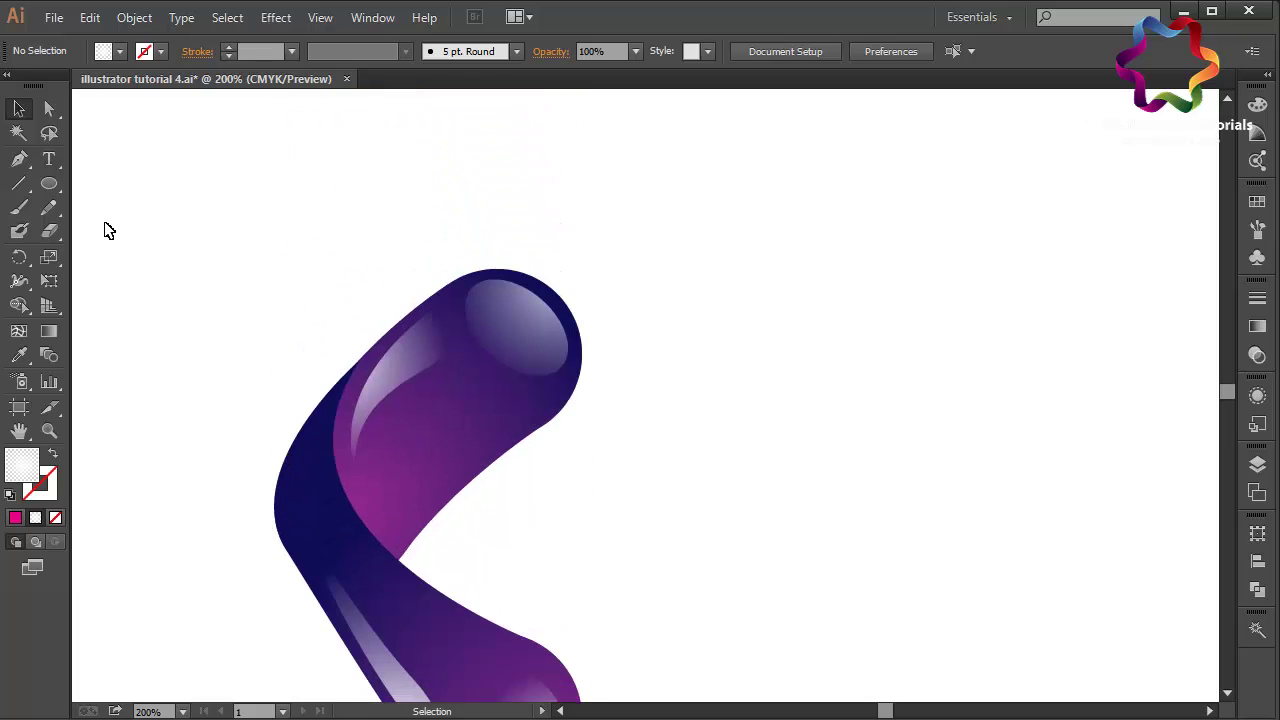
scroll(109, 231, "down", 4)
scroll(335, 437, "up", 4)
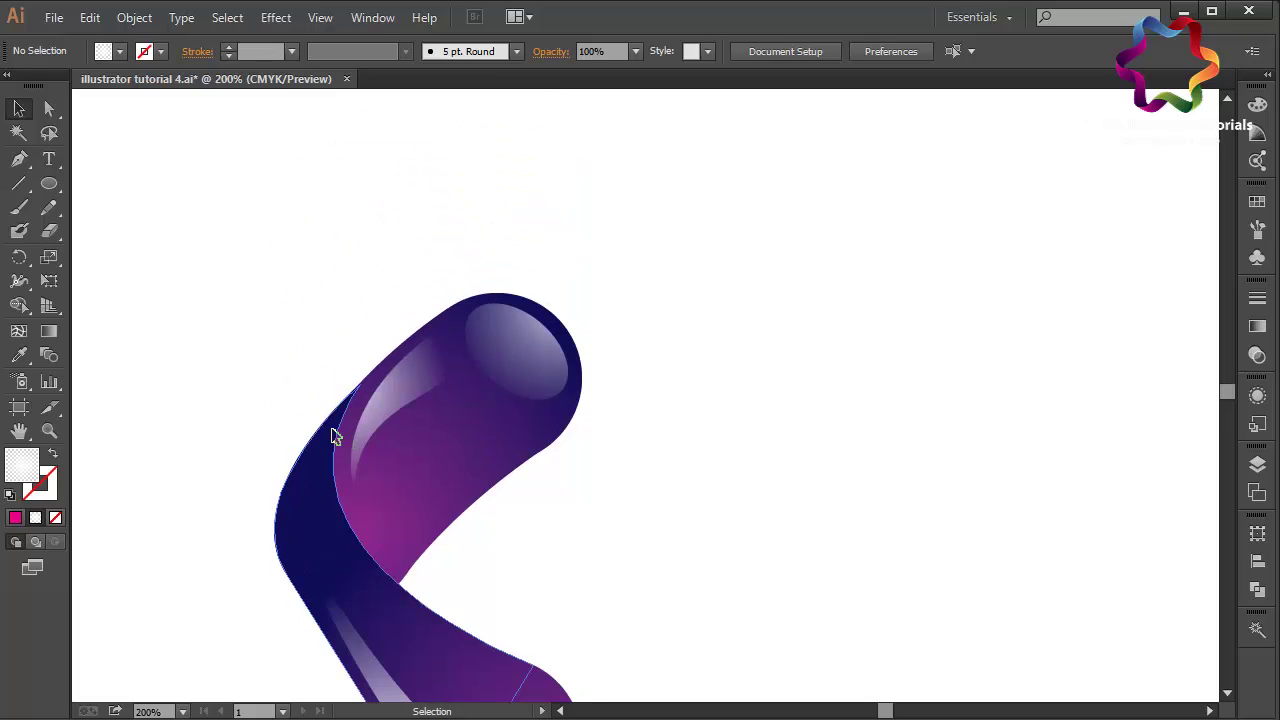
left_click_drag(620, 307, 297, 690)
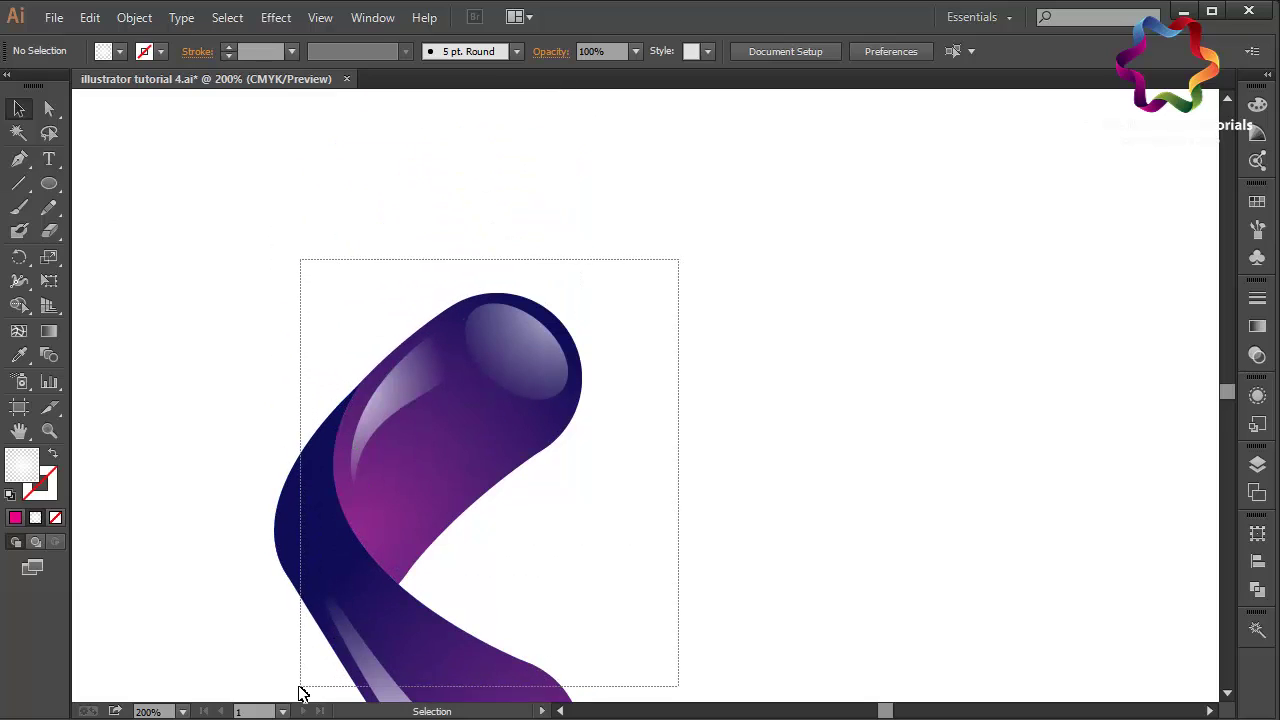
scroll(268, 604, "down", 4)
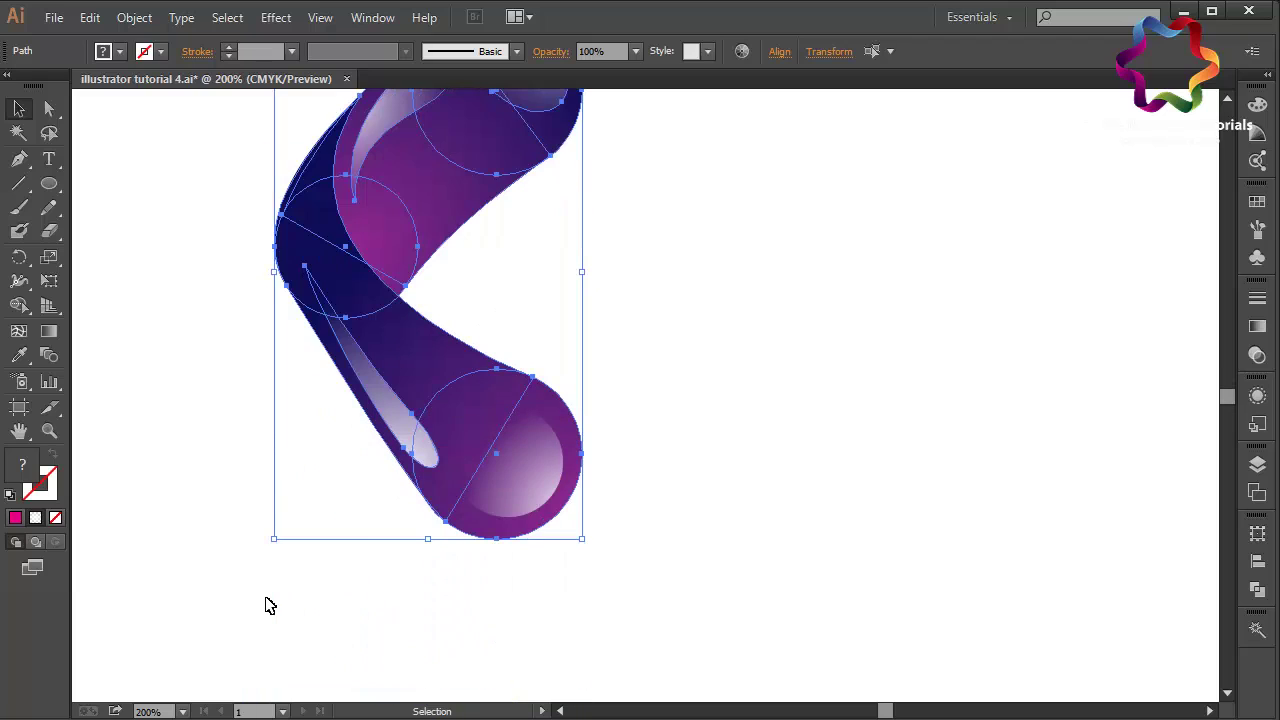
left_click_drag(703, 577, 208, 107)
scroll(208, 107, "up", 3)
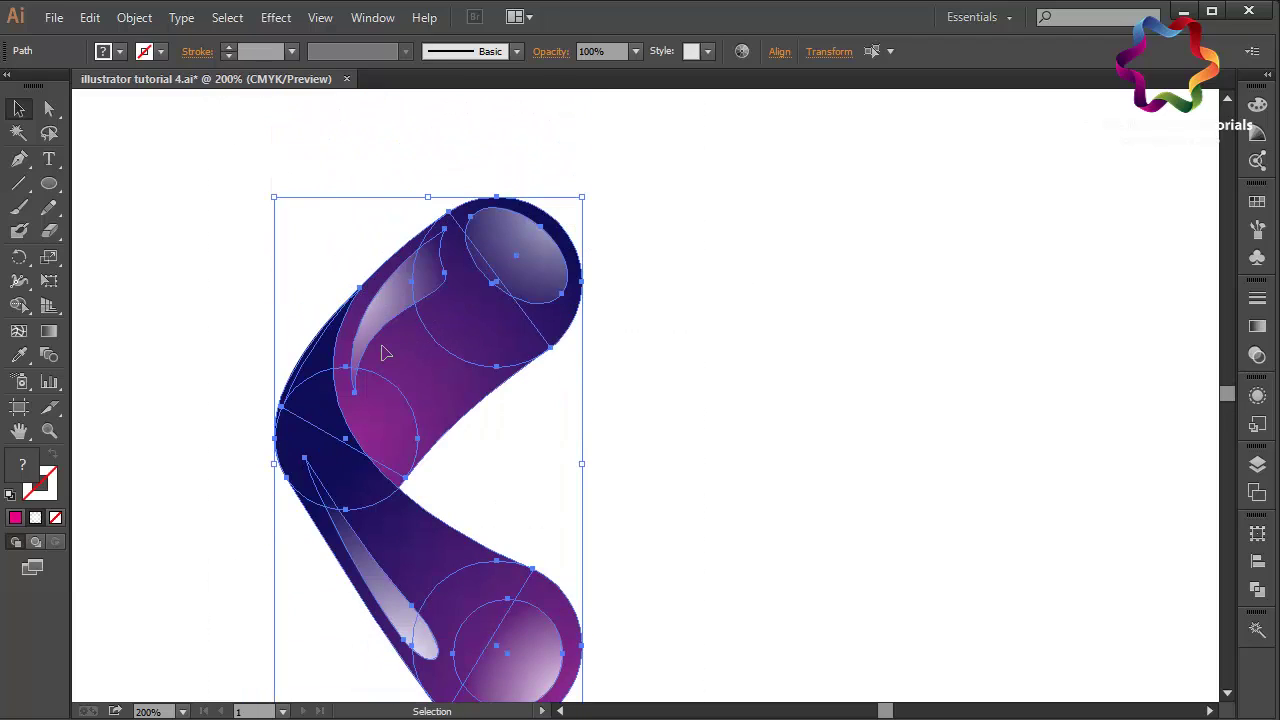
left_click_drag(386, 352, 628, 292)
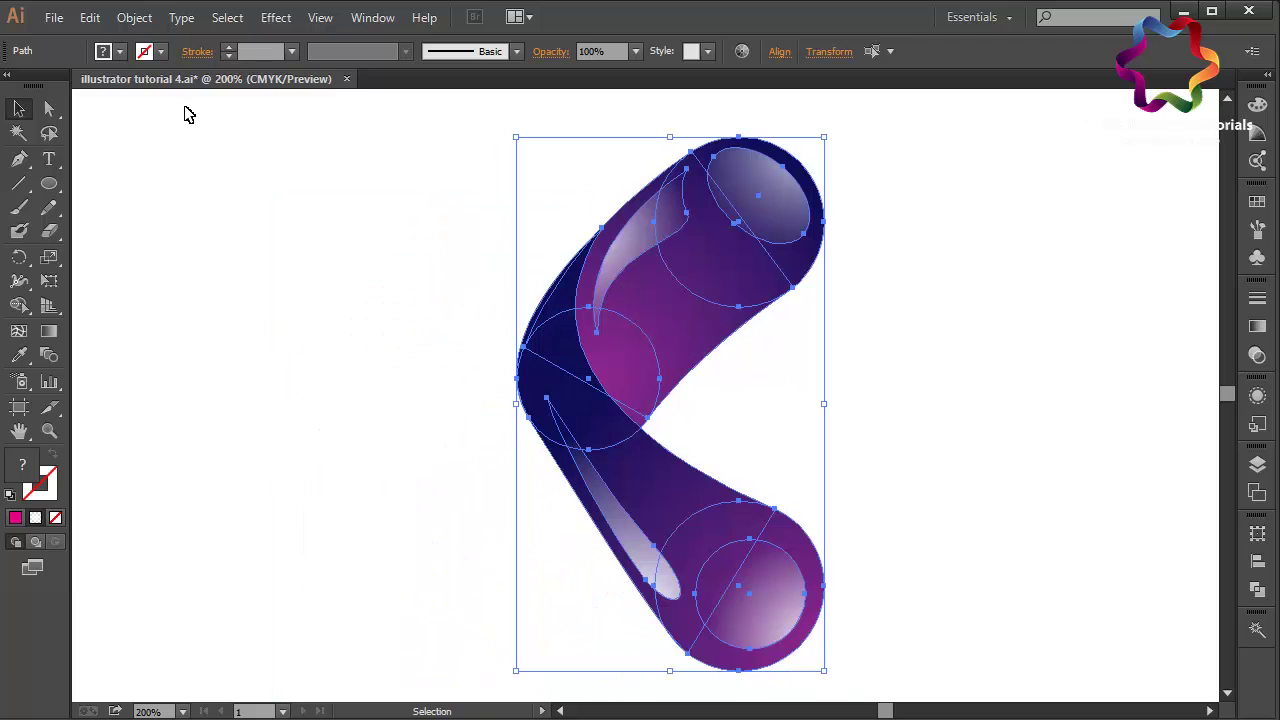
Copy the purple band and Paste in Front to duplicate it in place
left_click(53, 17)
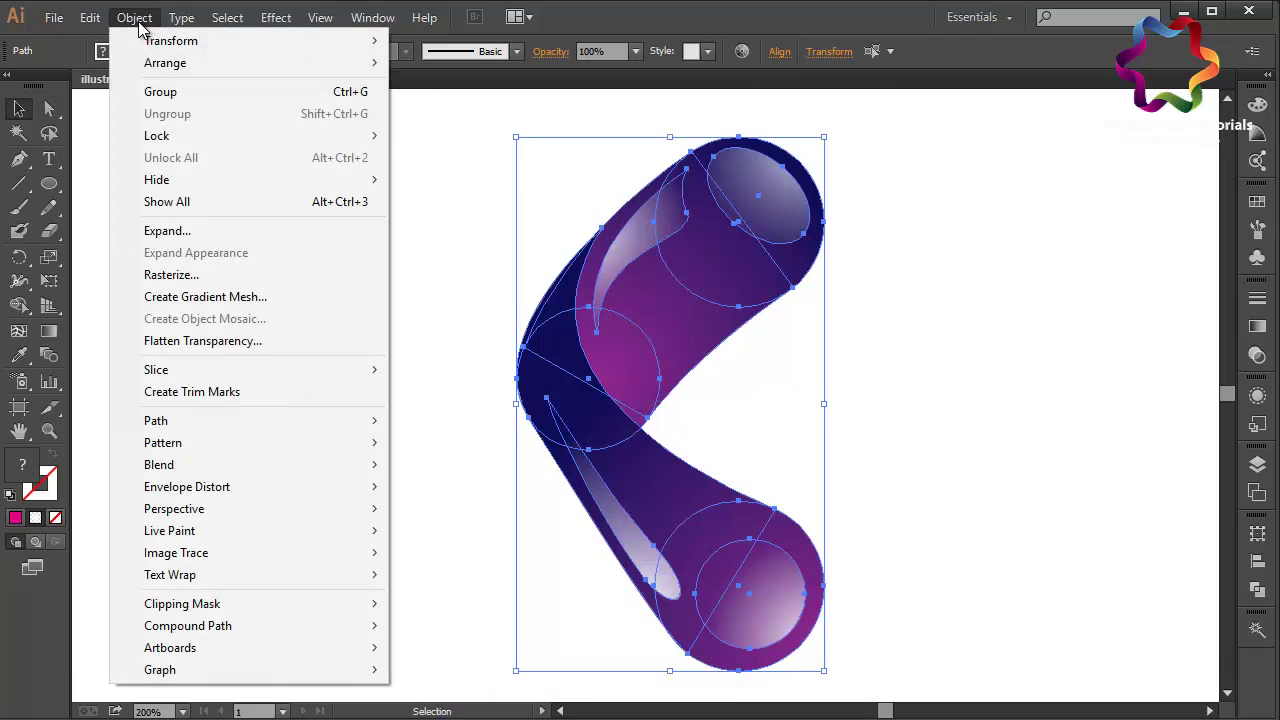
left_click(118, 114)
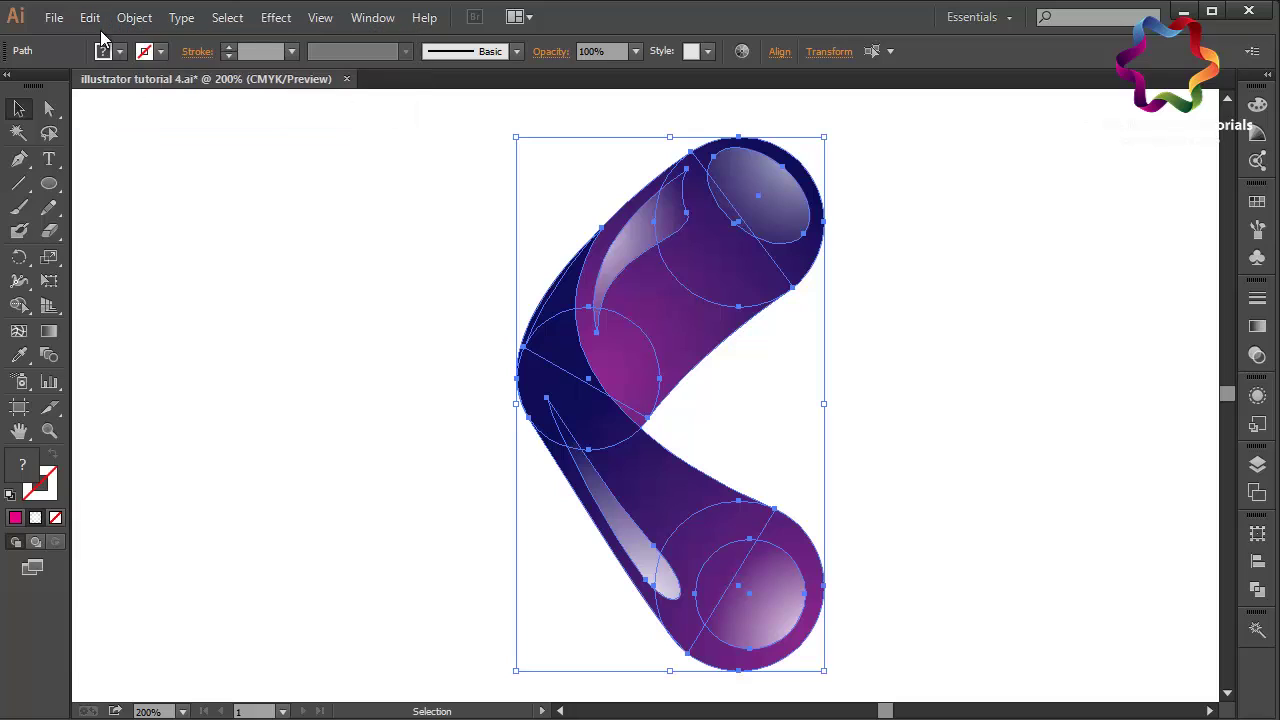
left_click(90, 18)
left_click(160, 158)
Rotate the pasted copy to about 180 degrees over the original
left_click_drag(830, 128, 556, 601)
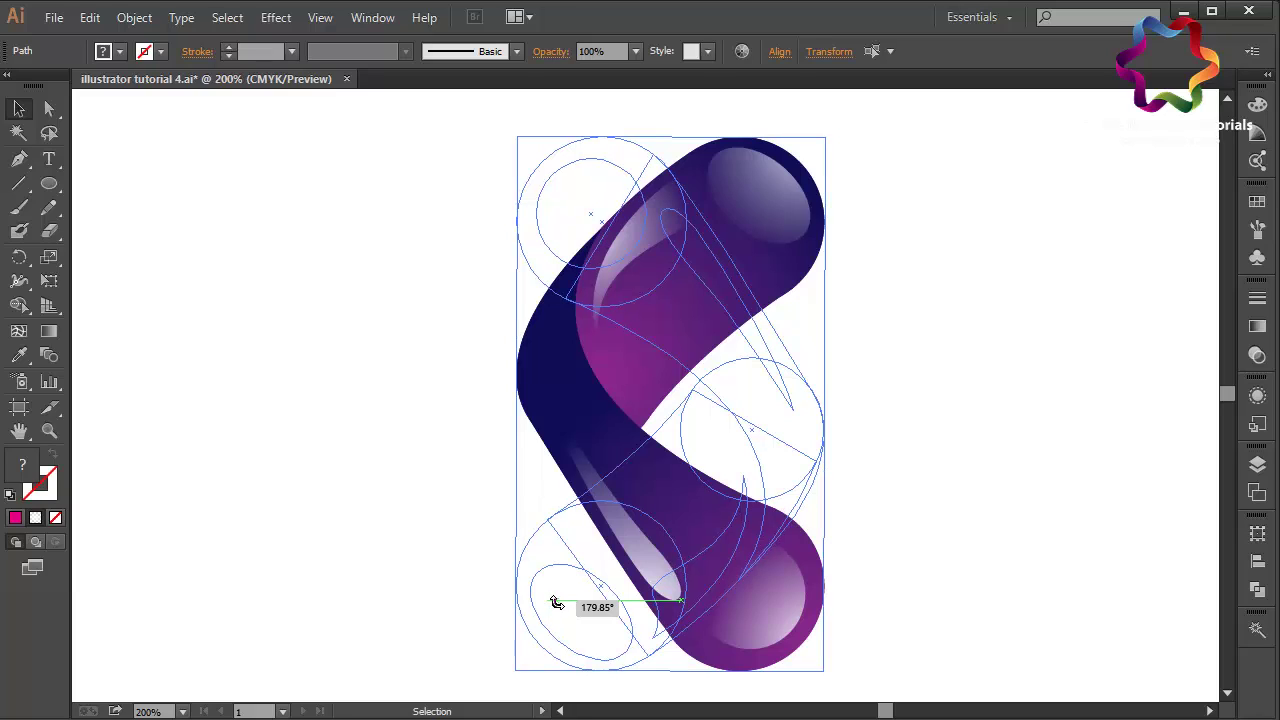
left_click_drag(556, 603, 556, 604)
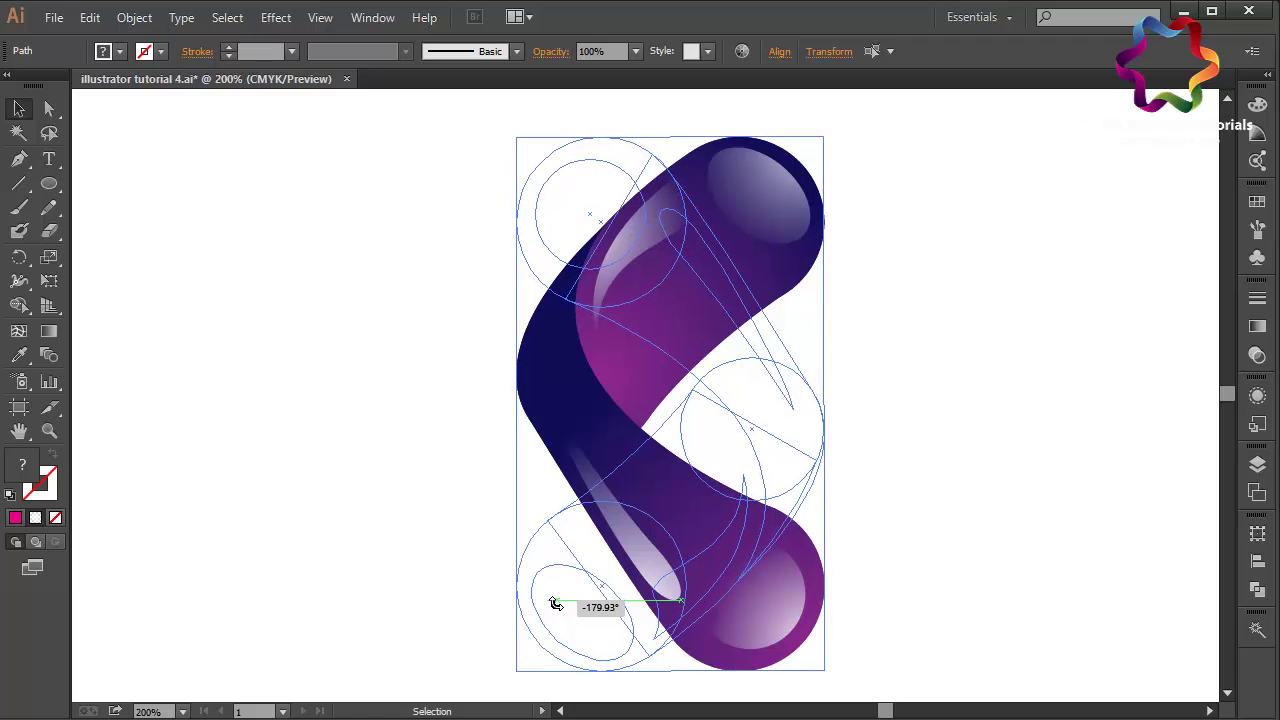
left_click_drag(556, 604, 556, 603)
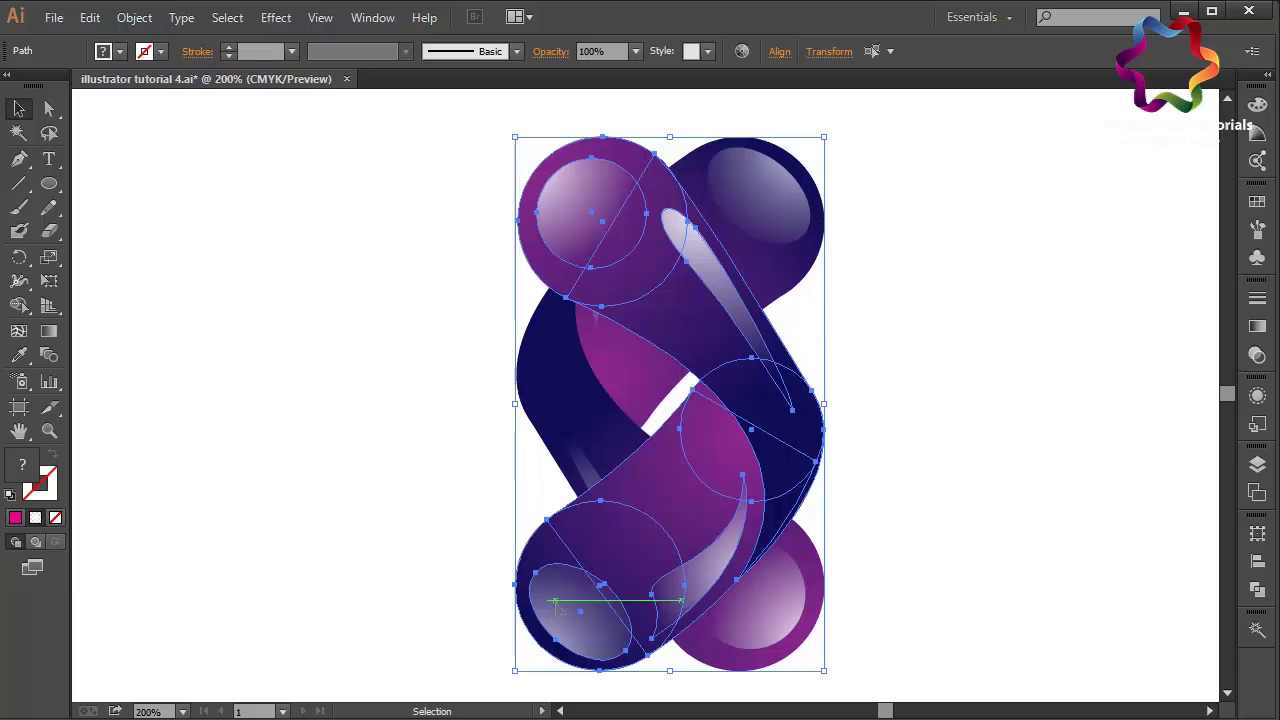
Move the rotated copy left so its point meets the original's point, then select the right band
mouse_move(652, 279)
left_mouse_down()
mouse_move(437, 291)
mouse_move(314, 217)
mouse_move(363, 357)
mouse_move(401, 249)
mouse_move(486, 234)
mouse_move(478, 245)
left_mouse_up()
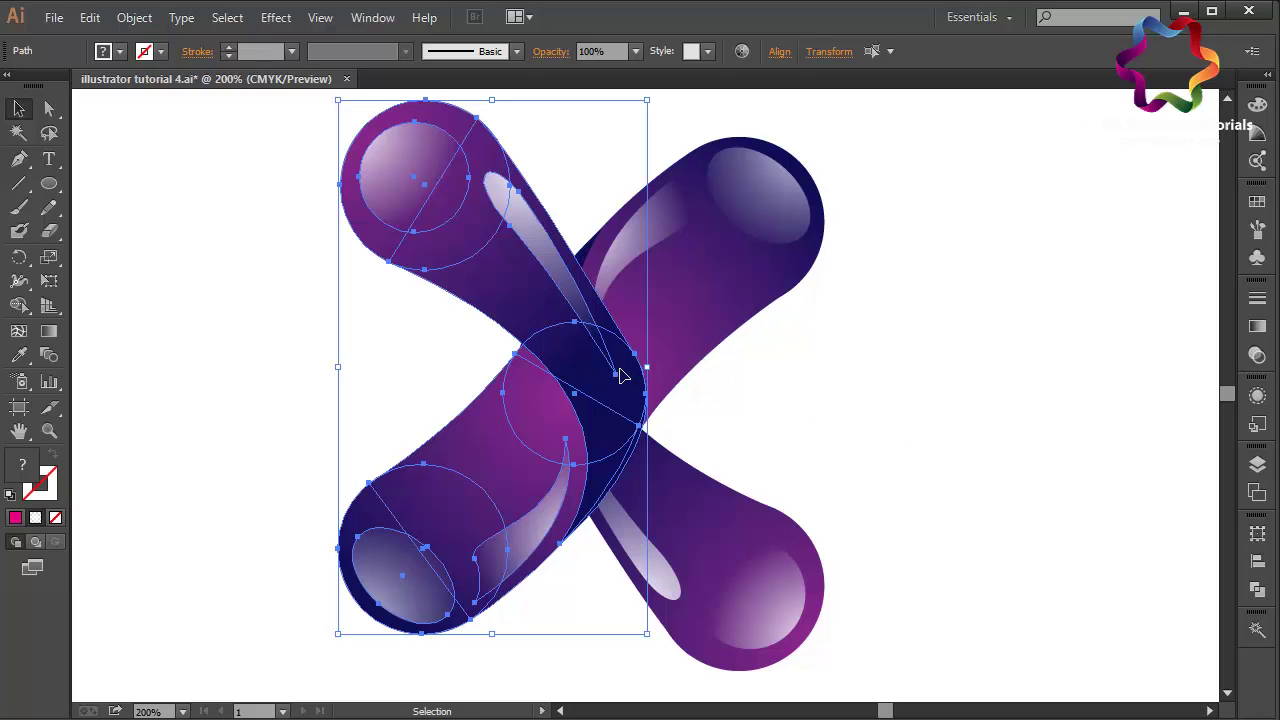
mouse_move(620, 376)
left_mouse_down()
mouse_move(495, 288)
mouse_move(478, 373)
left_mouse_up()
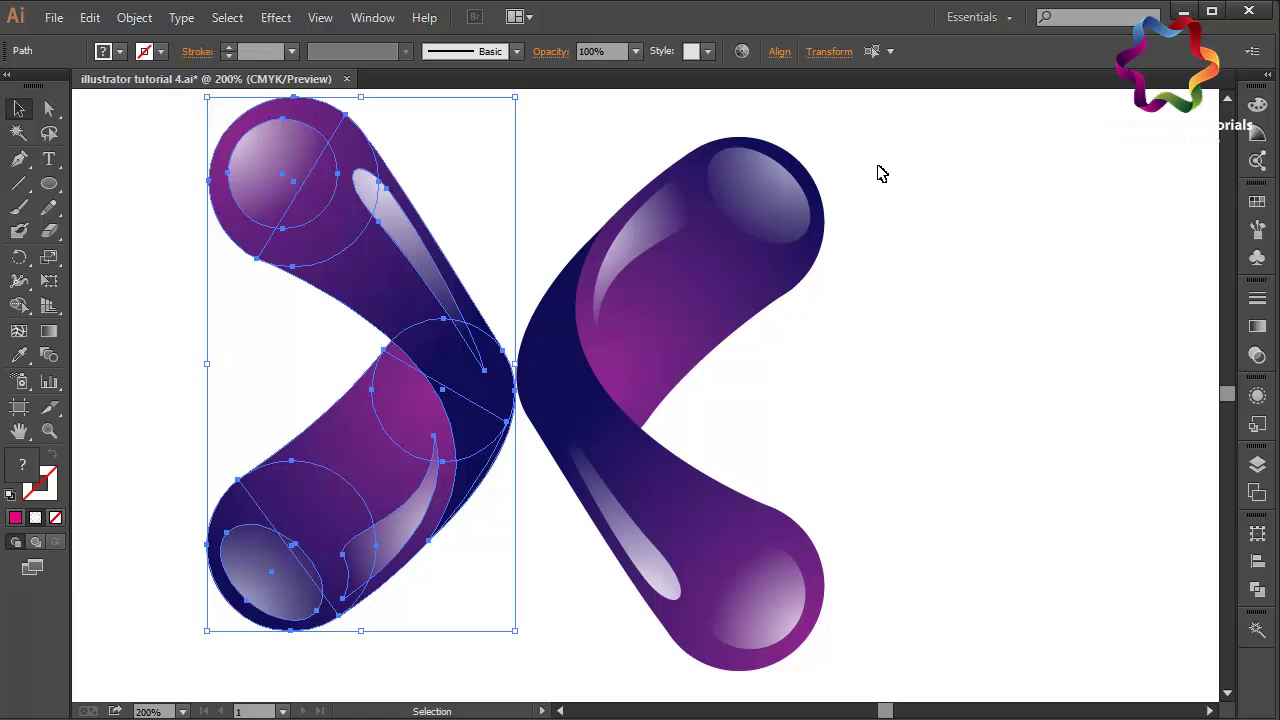
left_click_drag(880, 174, 560, 662)
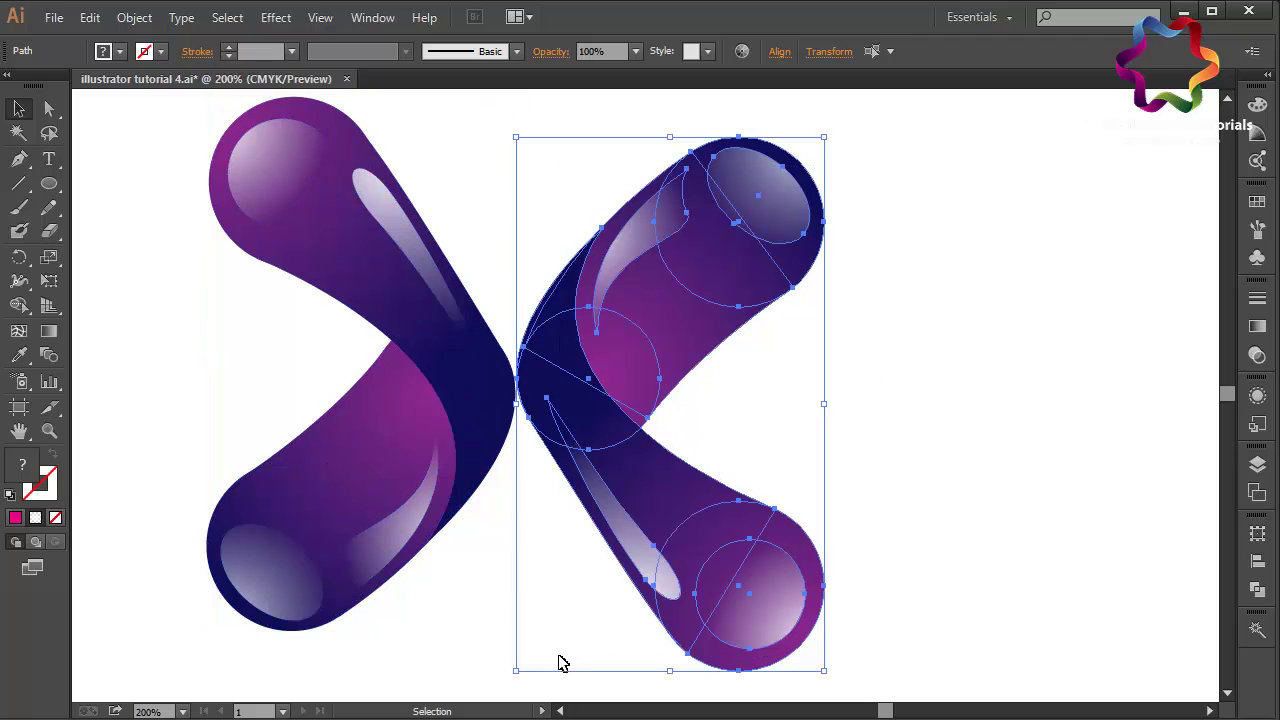
Copy the right purple band and Paste in Front to stack a duplicate over it
left_click(89, 17)
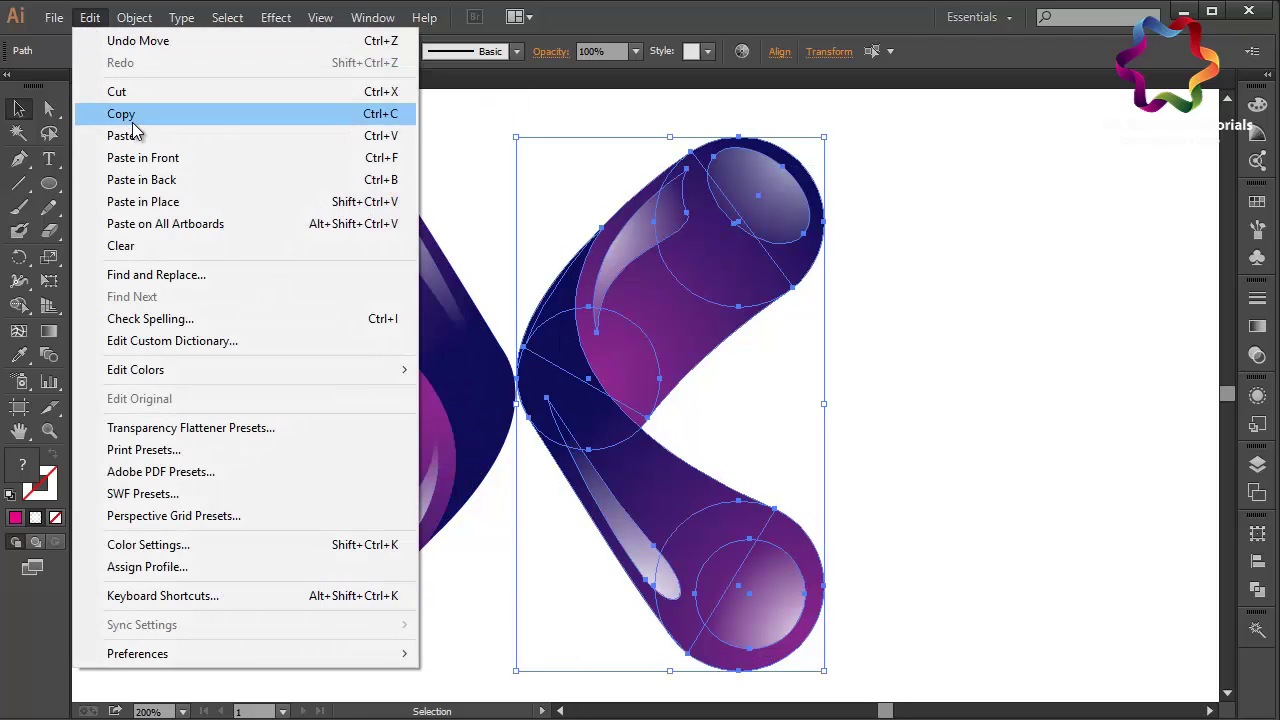
left_click(120, 113)
left_click(89, 17)
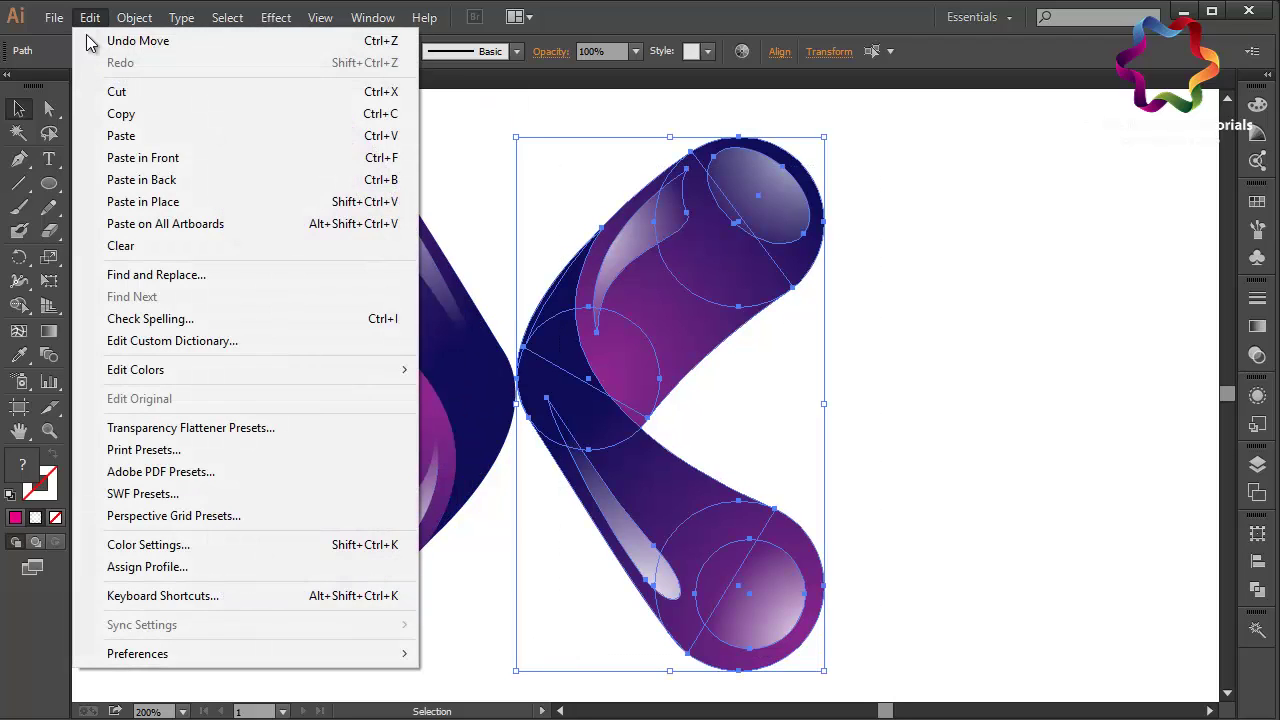
left_click(150, 159)
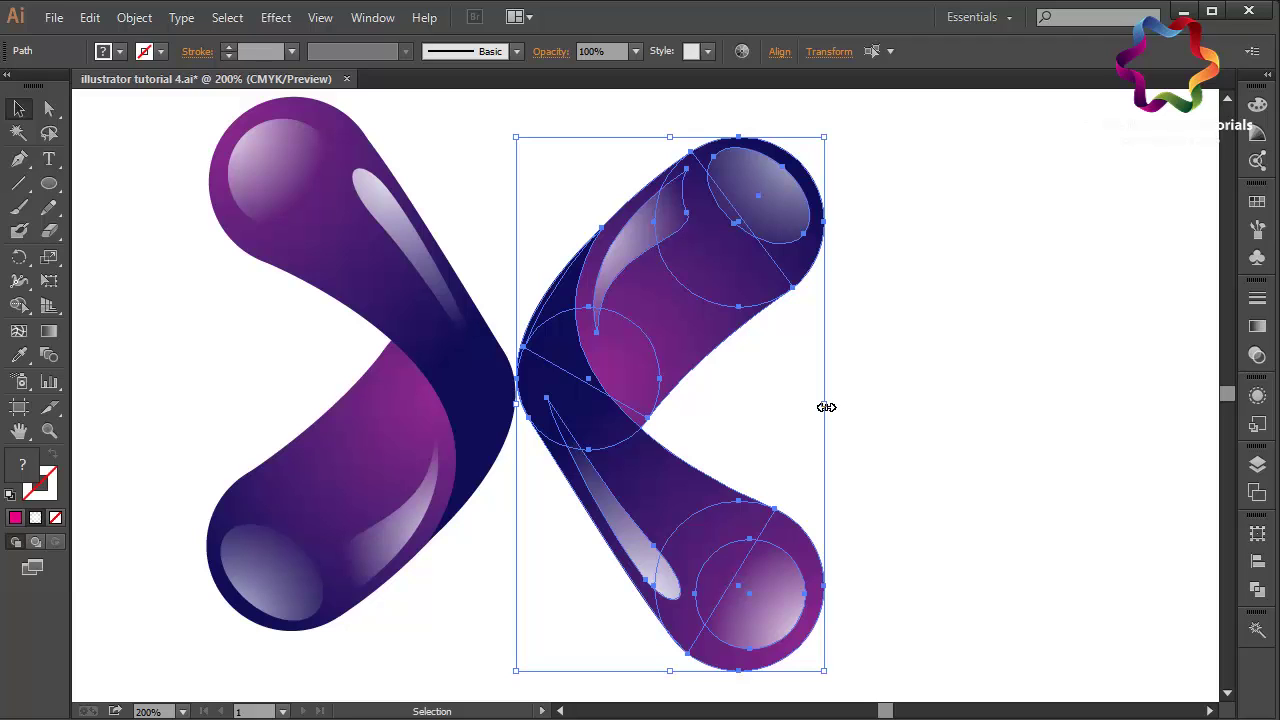
Mirror the copy over to the left side and nudge it into place
left_click_drag(826, 407, 295, 413)
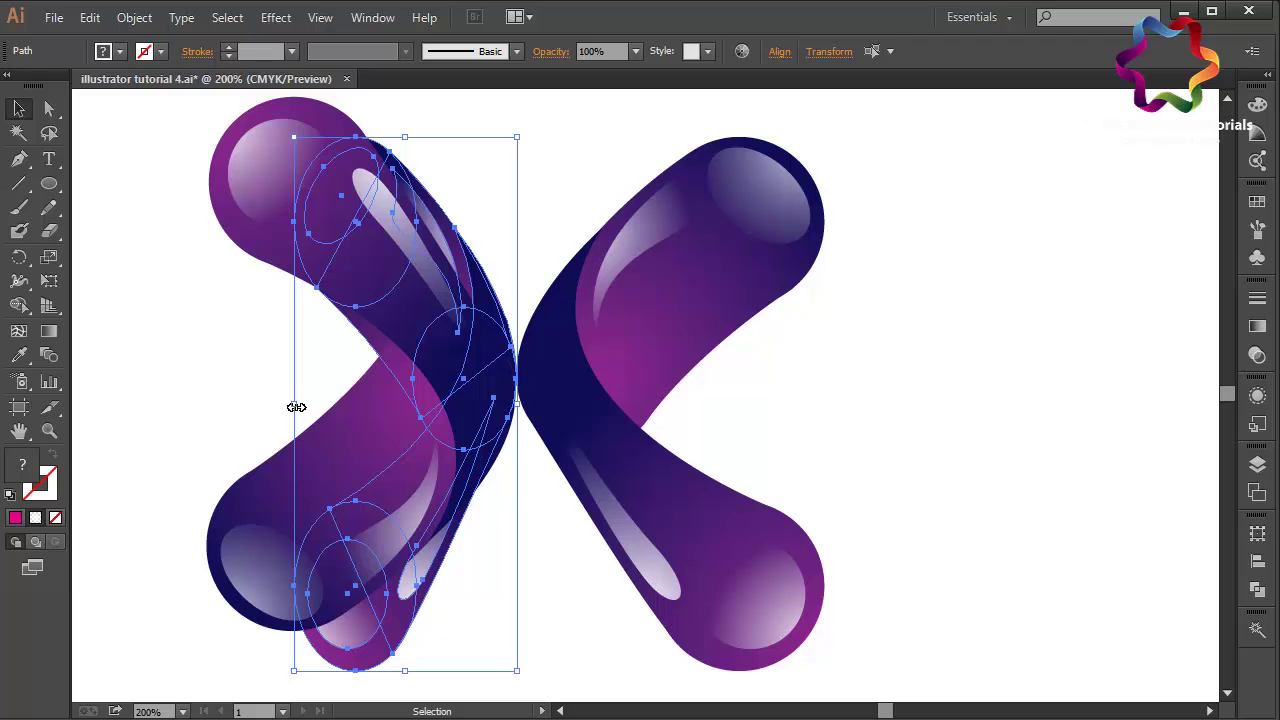
left_click_drag(295, 410, 234, 404)
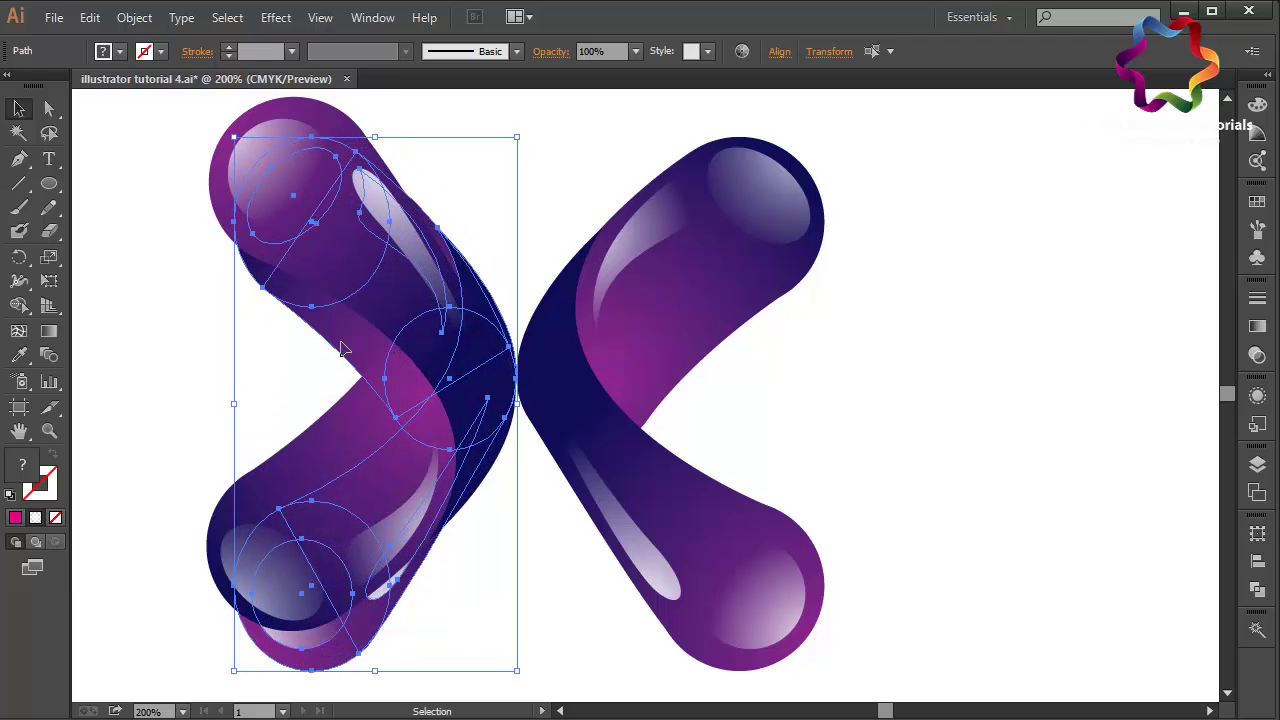
left_click_drag(341, 348, 313, 310)
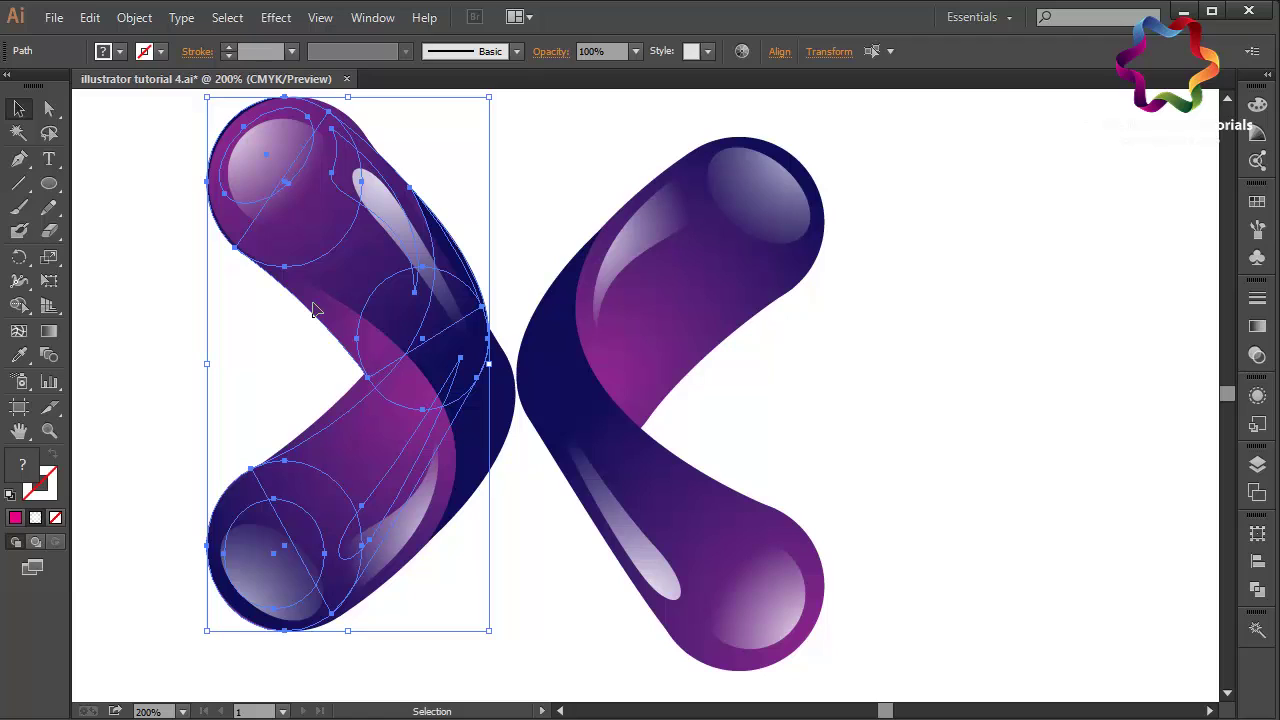
key("Right")
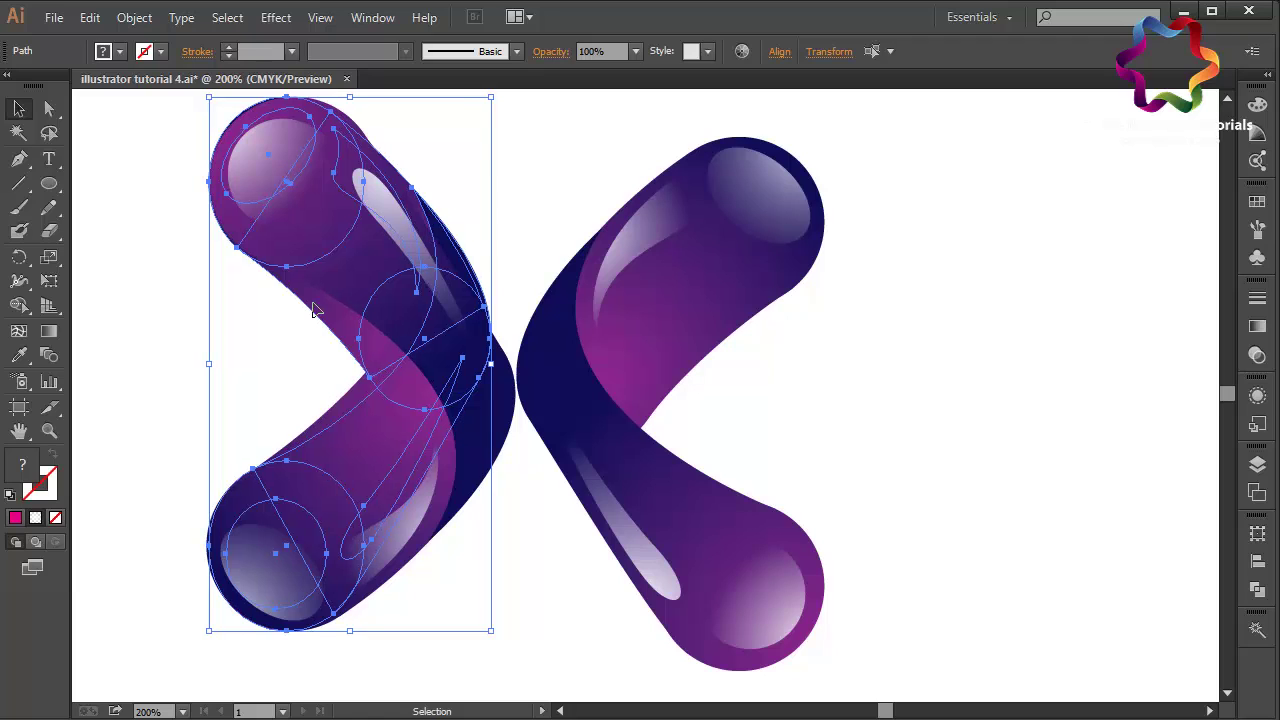
key("Right")
key("Right")
key("Right")
key("Right")
key("Right")
key("Right")
key("Left")
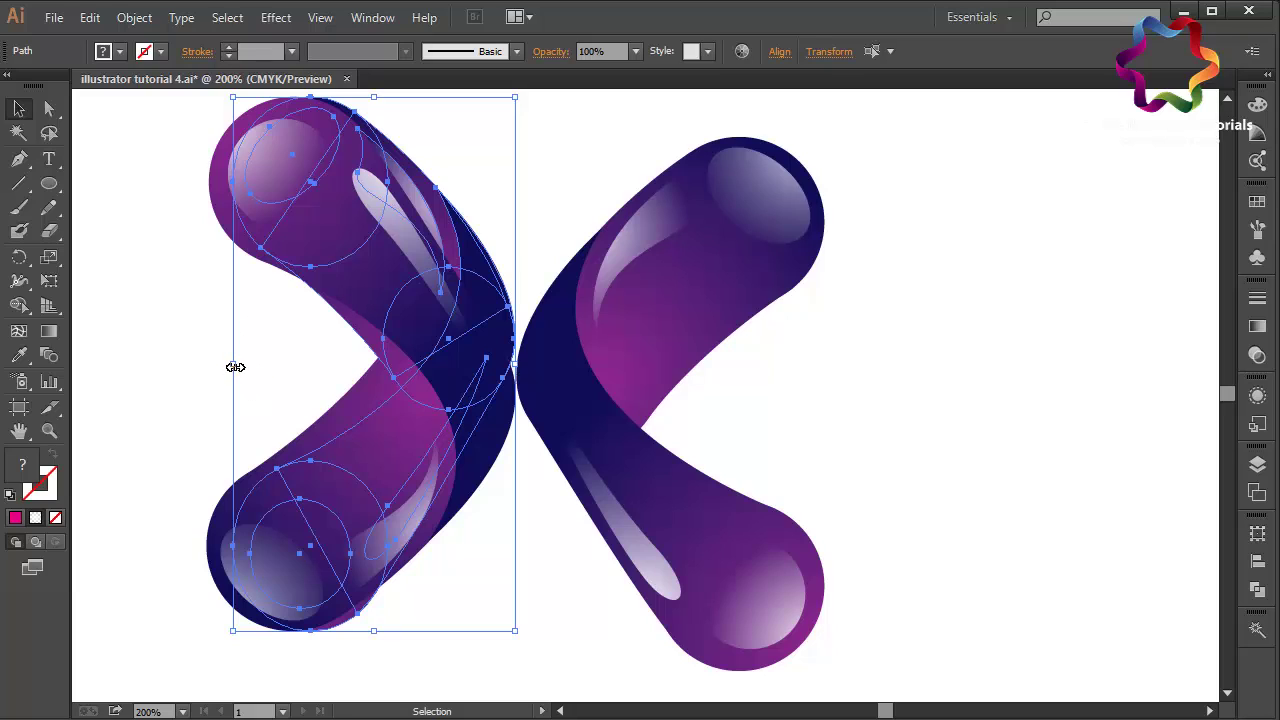
Widen the left band, shift it further left, and delete the extra middle band
left_click_drag(235, 367, 218, 371)
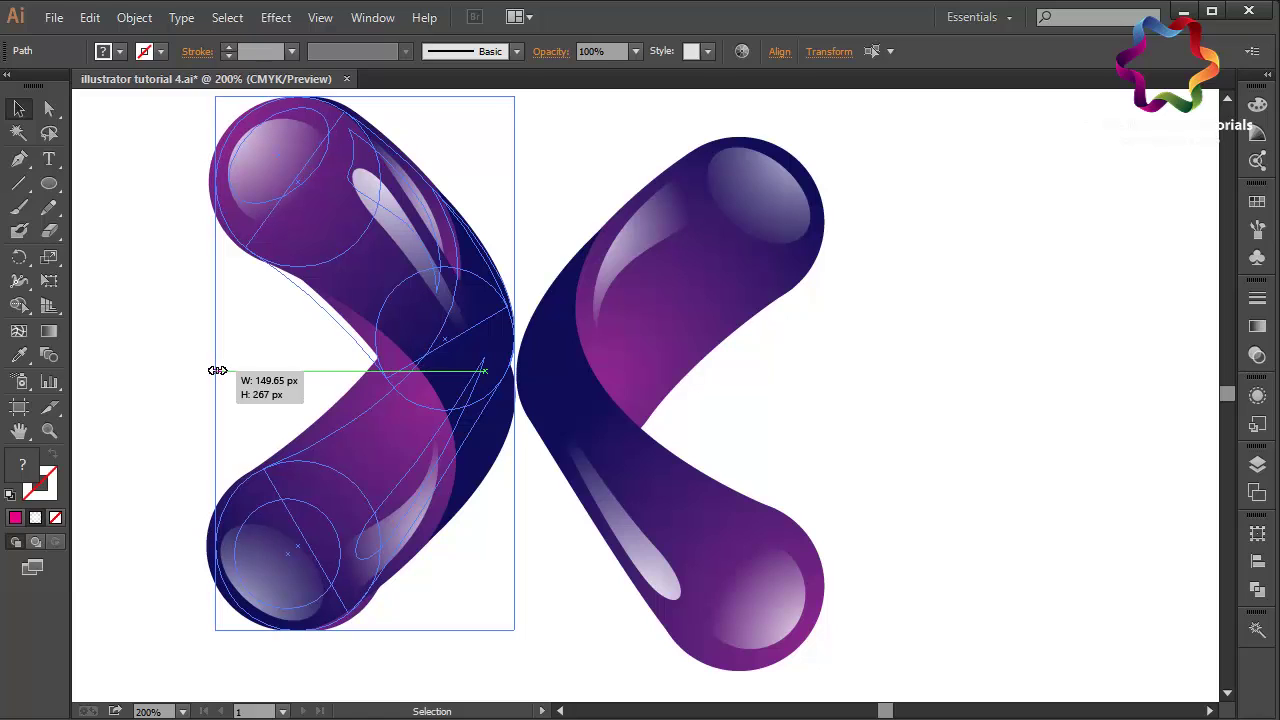
left_click_drag(218, 370, 208, 372)
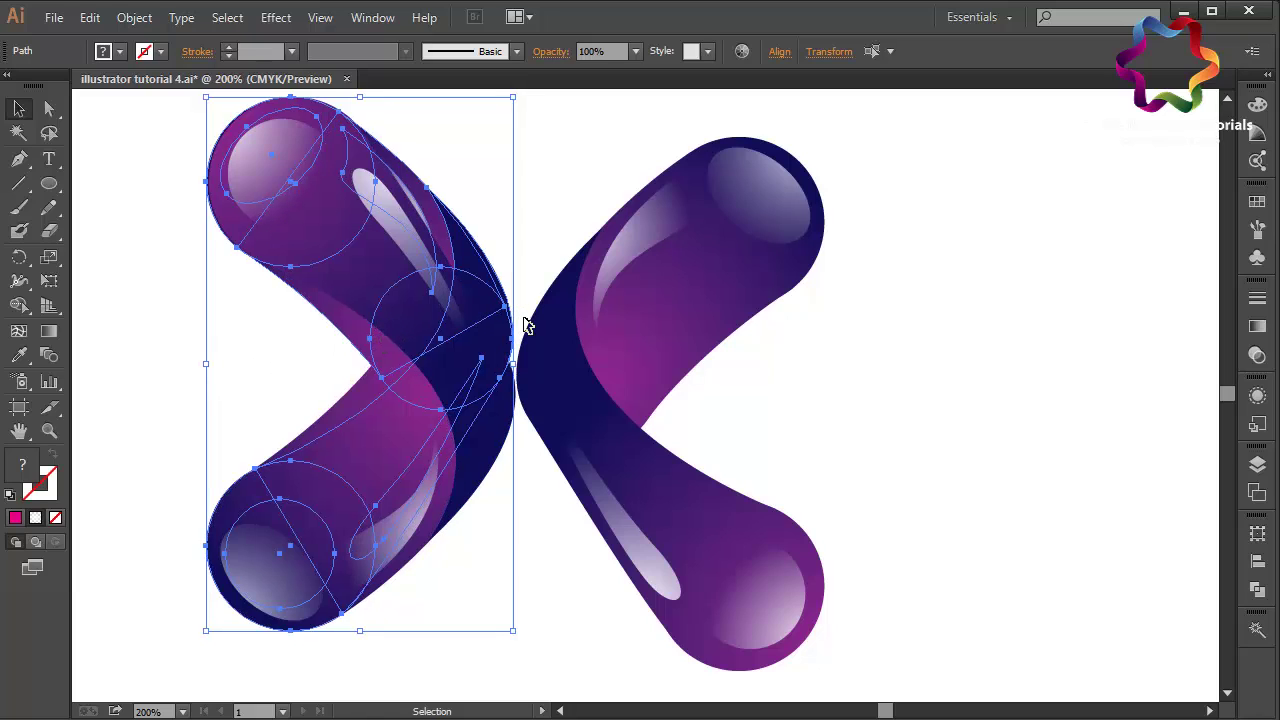
key("Left")
key("Left")
key("Left")
key("Left")
key("Left")
key("Left")
key("Left")
key("Left")
key("Left")
key("Left")
key("Left")
key("Left")
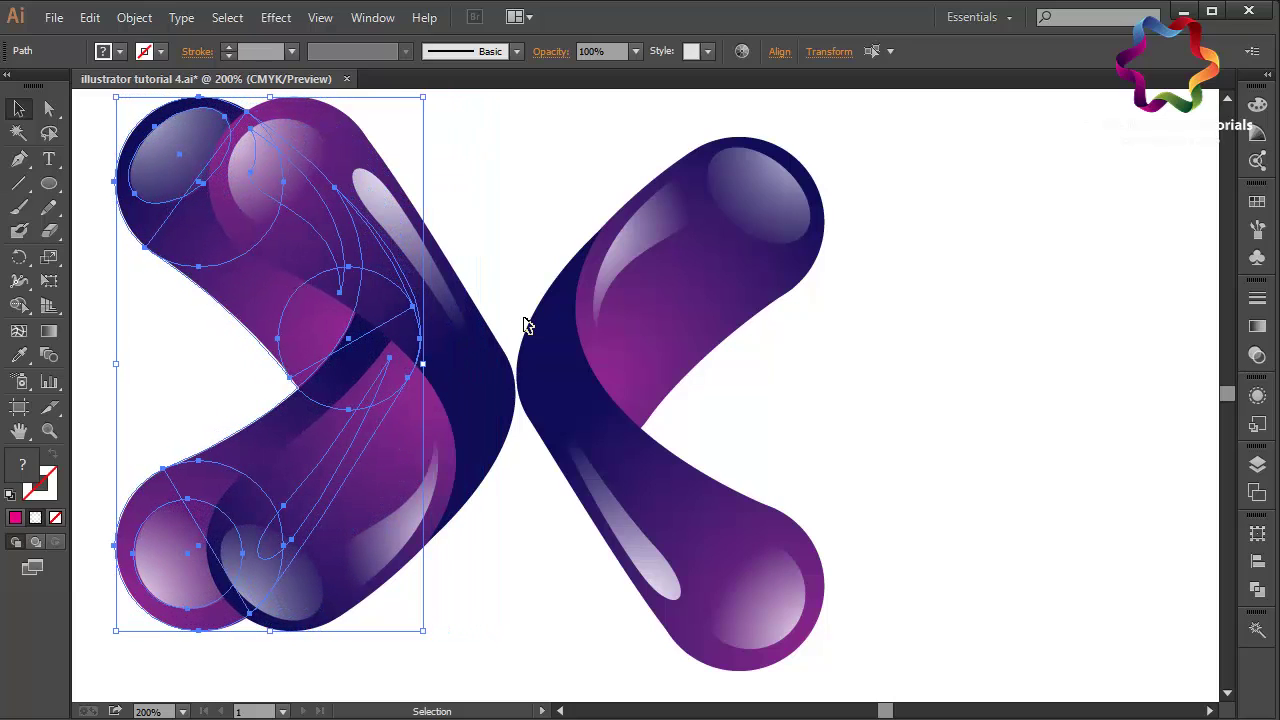
key("Left")
key("Left")
key("Left")
key("Left")
key("Left")
key("Left")
key("Left")
key("Left")
key("Left")
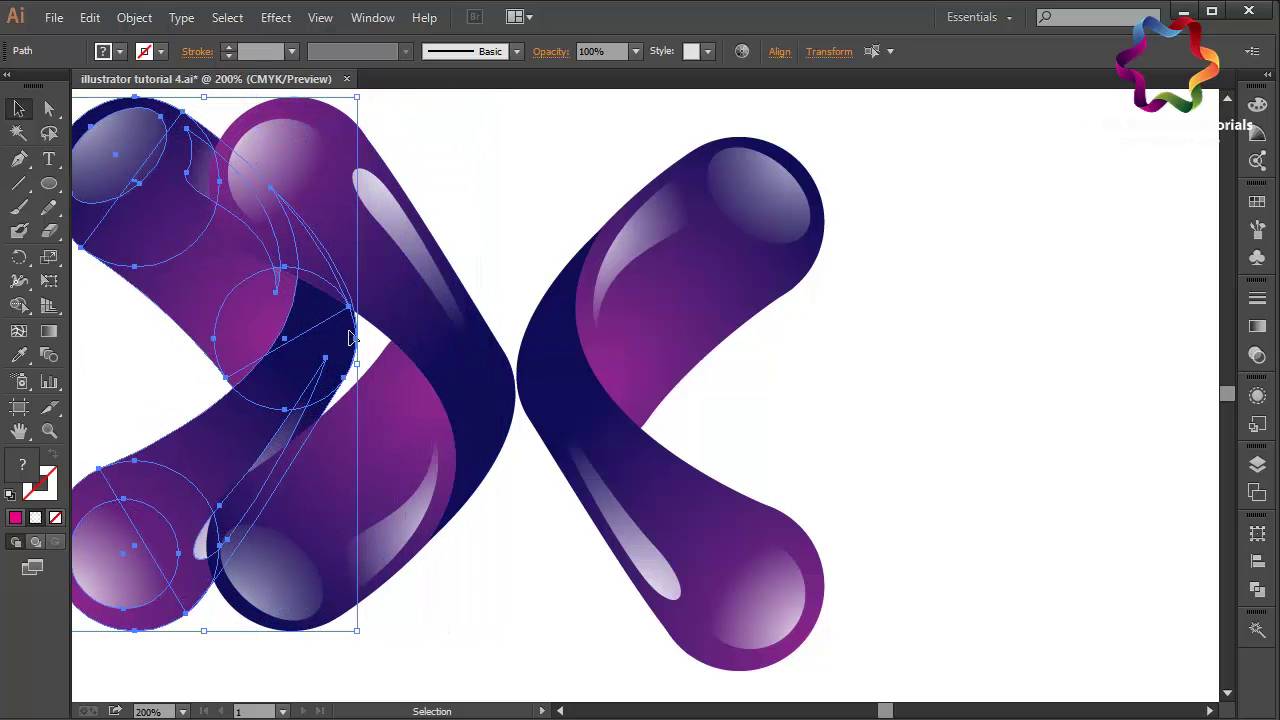
left_click_drag(309, 357, 170, 360)
left_click_drag(465, 162, 277, 638)
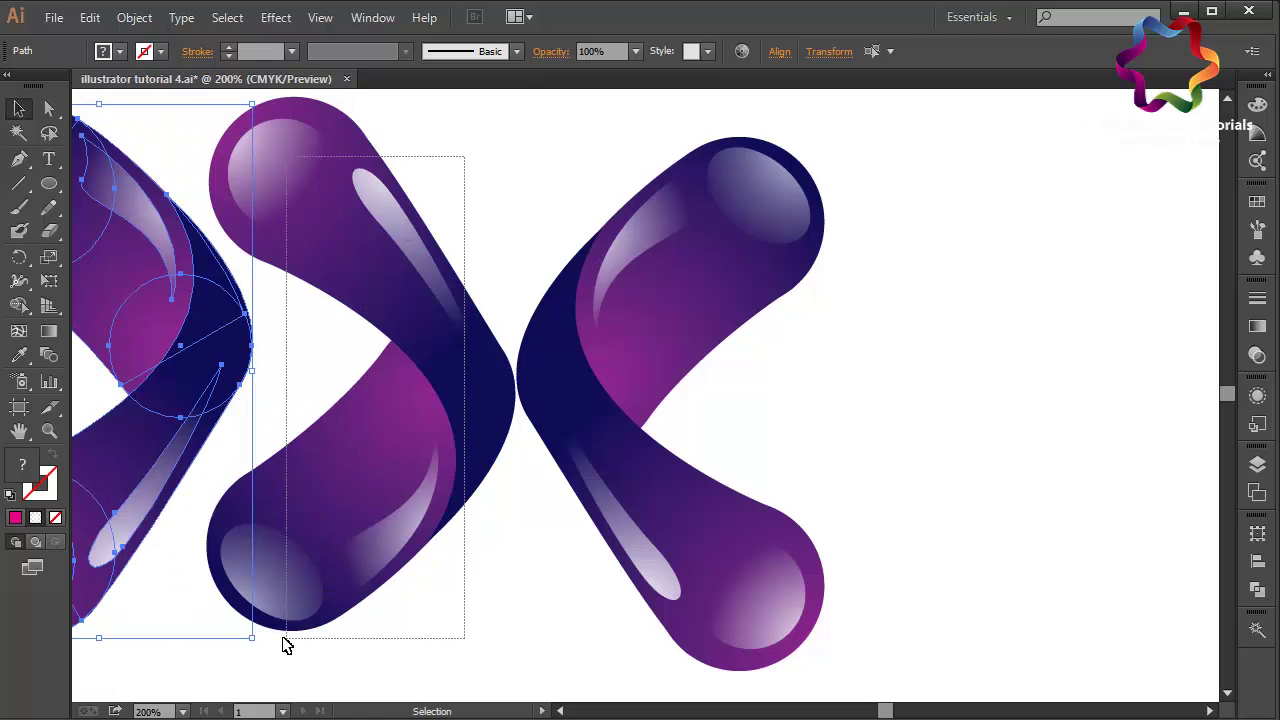
key("Delete")
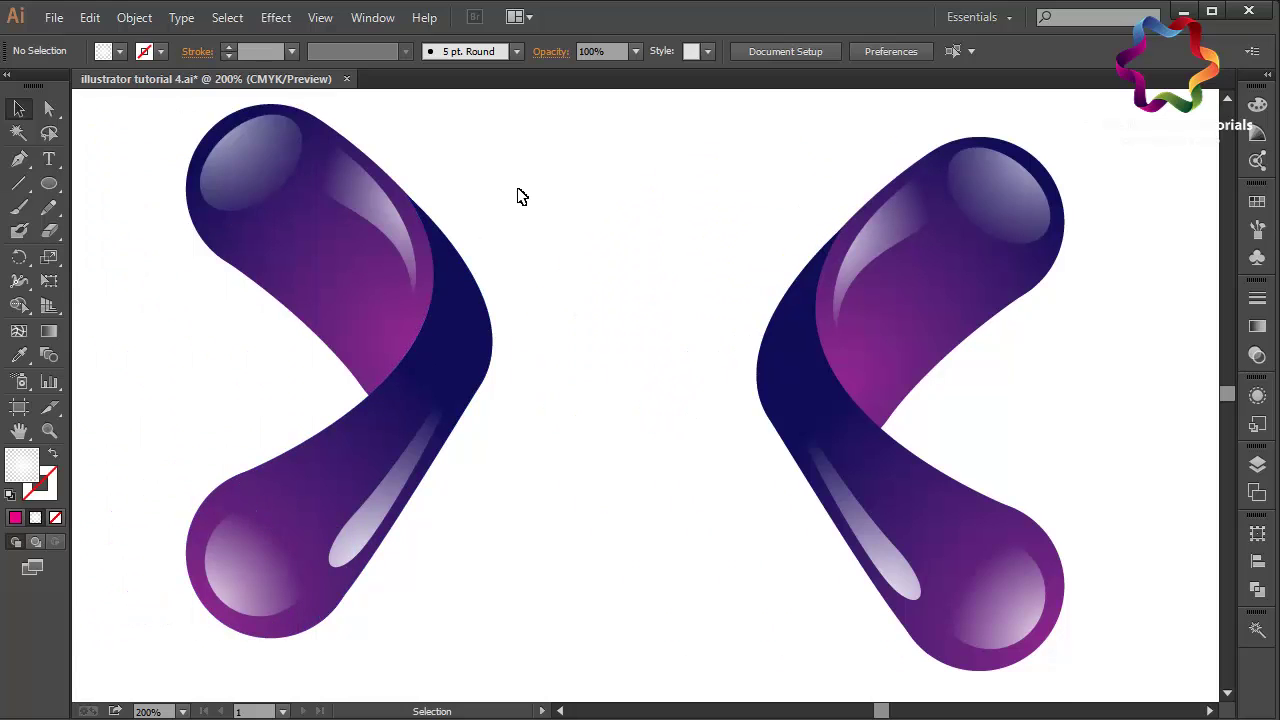
Drag the left purple band right until its point nearly touches its mirrored twin, then deselect
left_click_drag(525, 185, 205, 618)
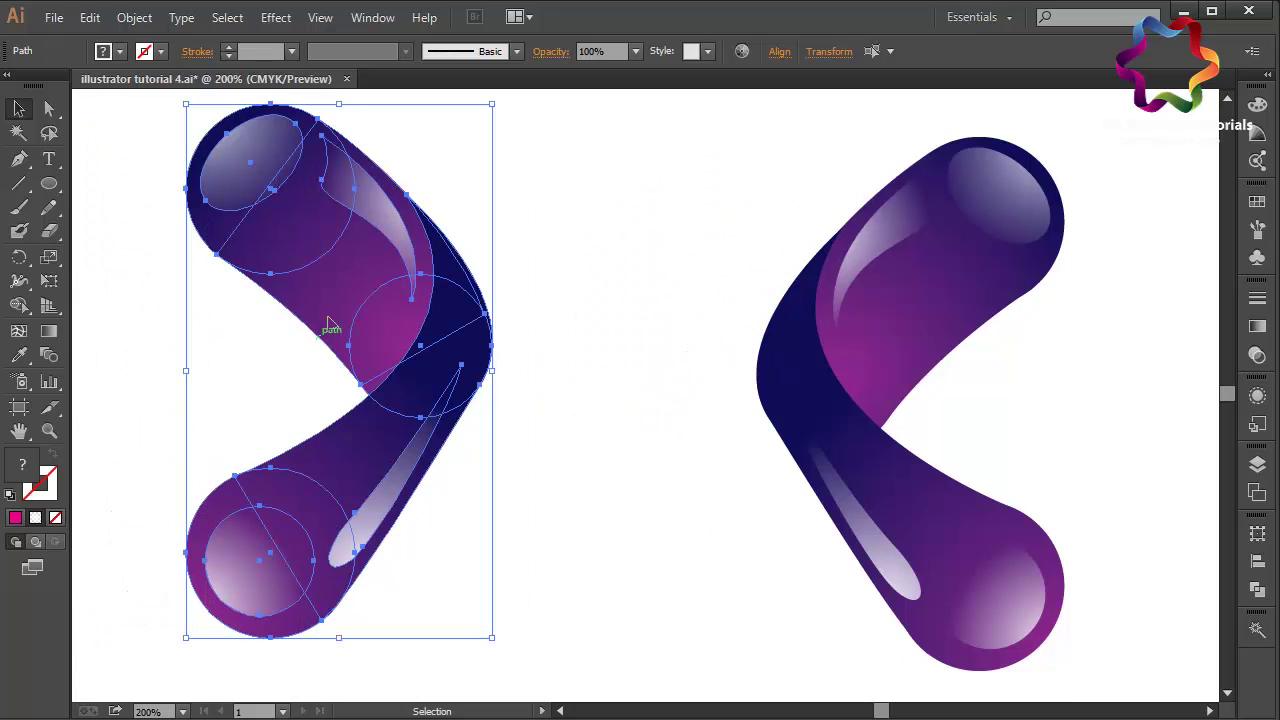
mouse_move(360, 268)
left_mouse_down()
mouse_move(590, 298)
mouse_move(606, 312)
left_mouse_up()
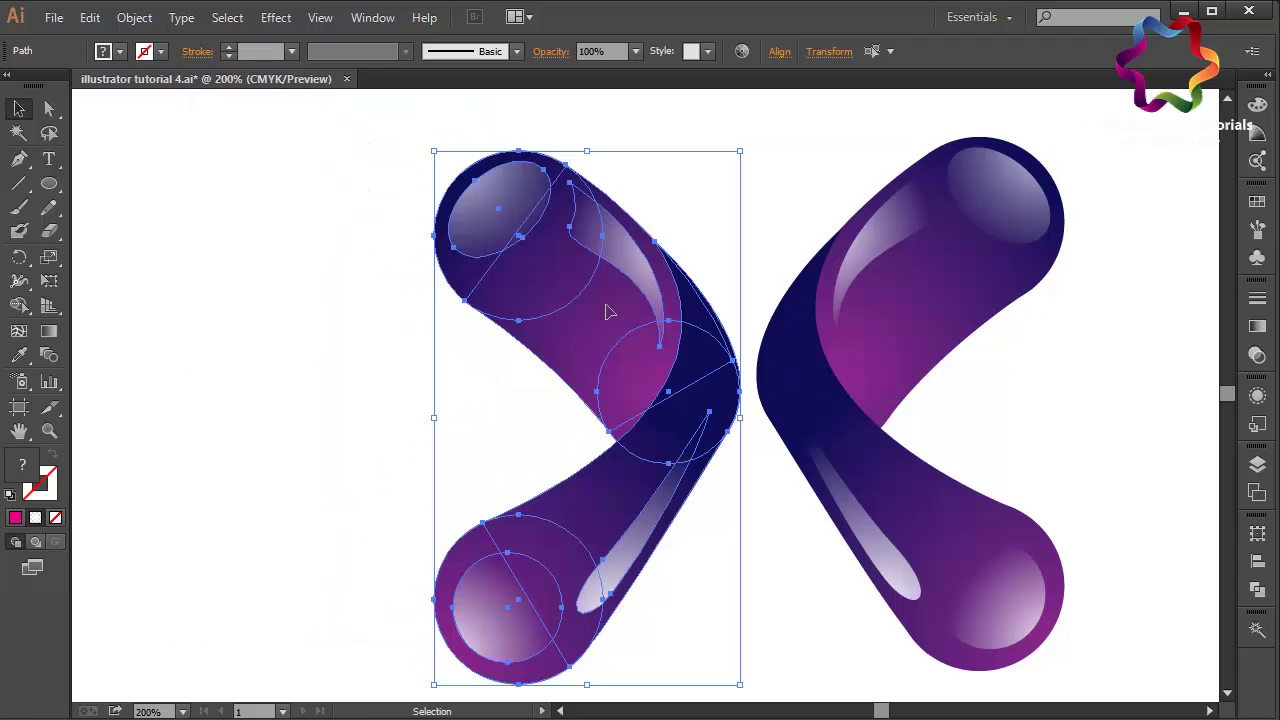
left_click(399, 408)
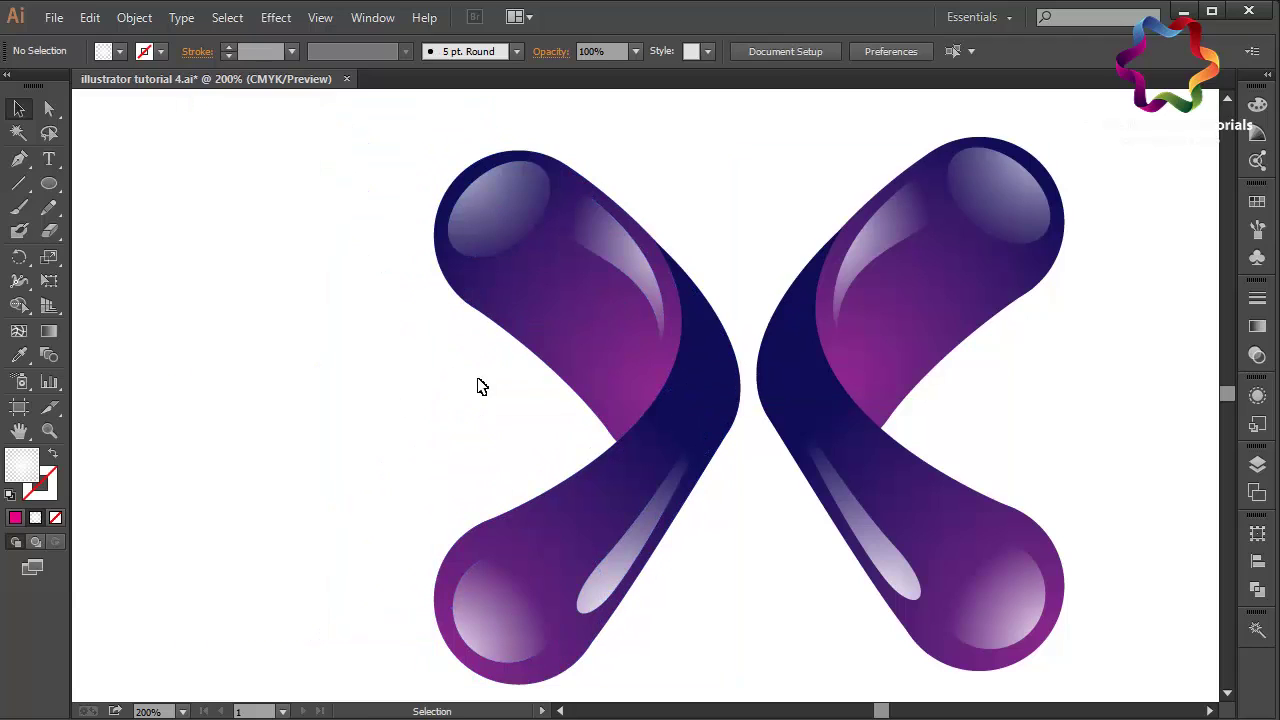
Give the left band's upper pieces the orange-yellow gradient swatch
left_click_drag(420, 328, 486, 288)
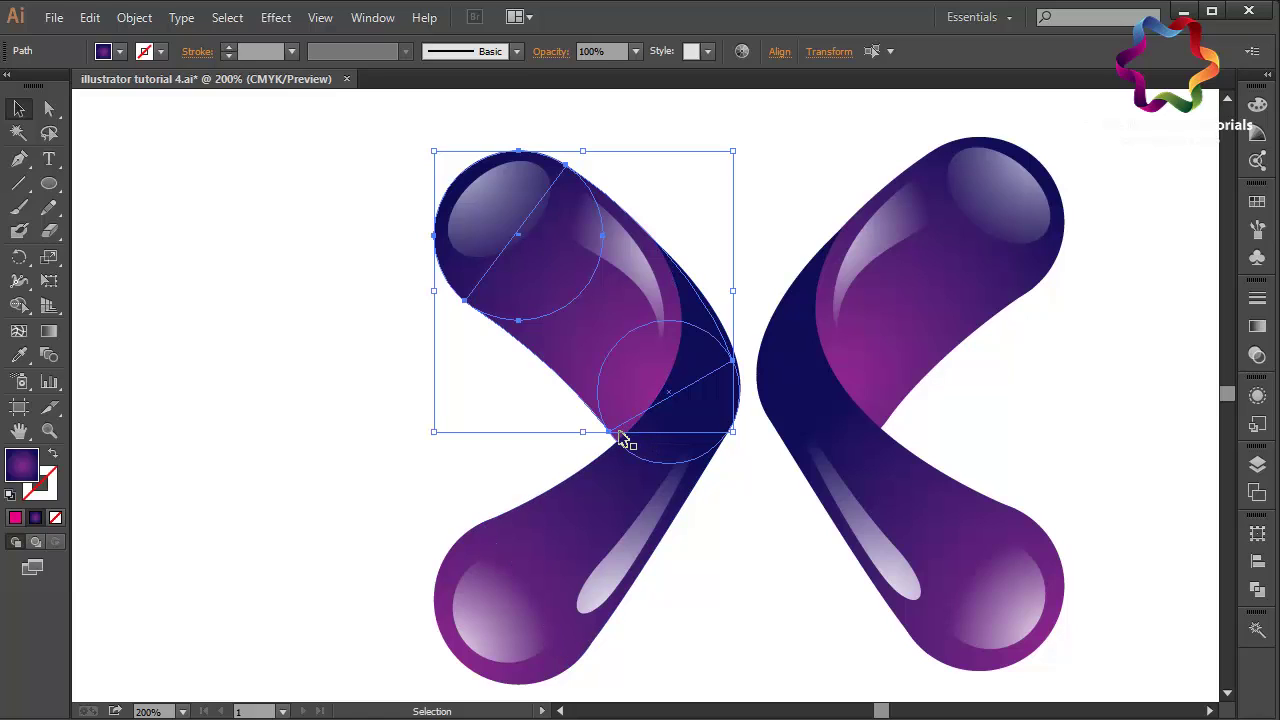
left_click(620, 438, "shift")
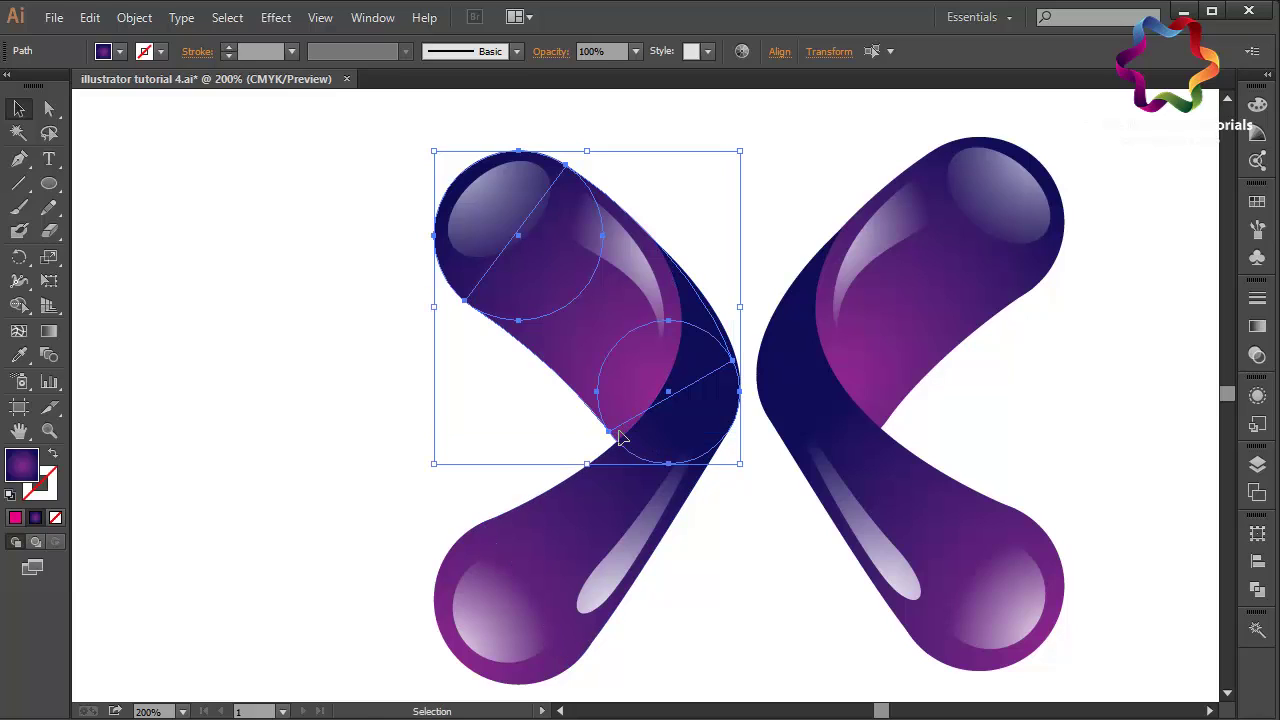
left_click(1257, 204)
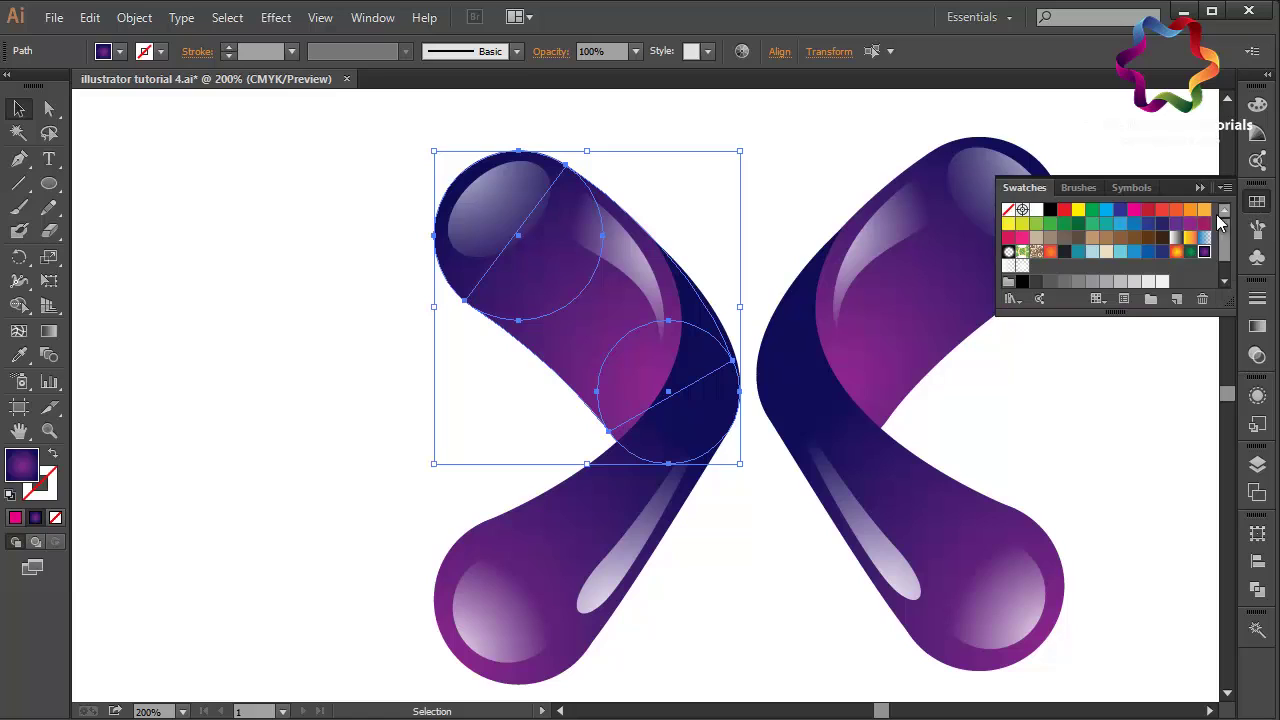
left_click(1177, 253)
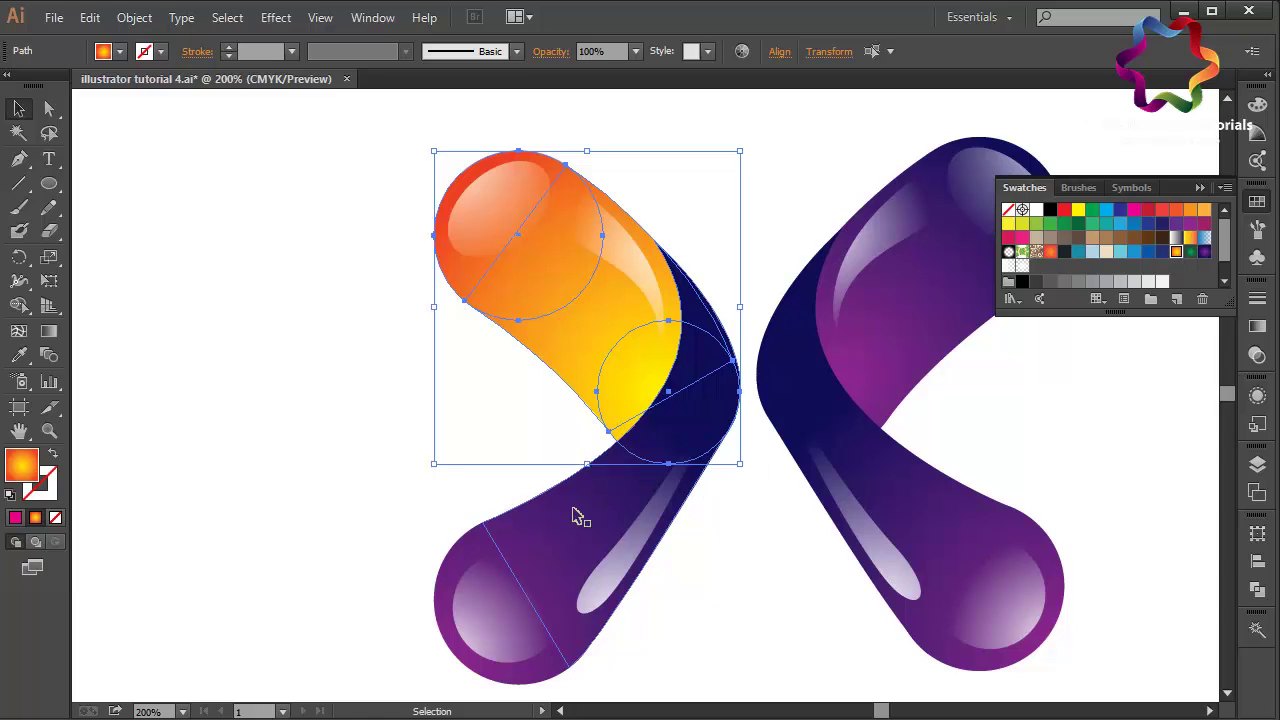
Apply the same orange-yellow gradient to the left band's lower circle and arm
left_click(472, 537)
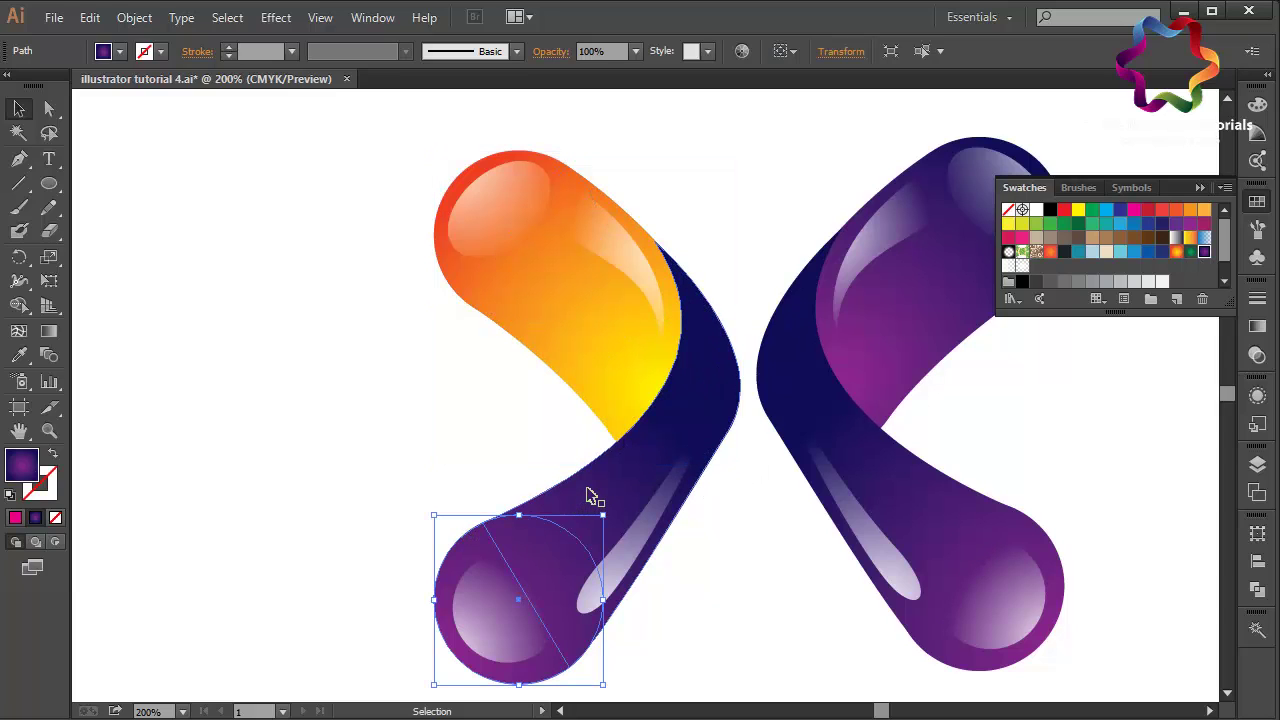
left_click(590, 495, "shift")
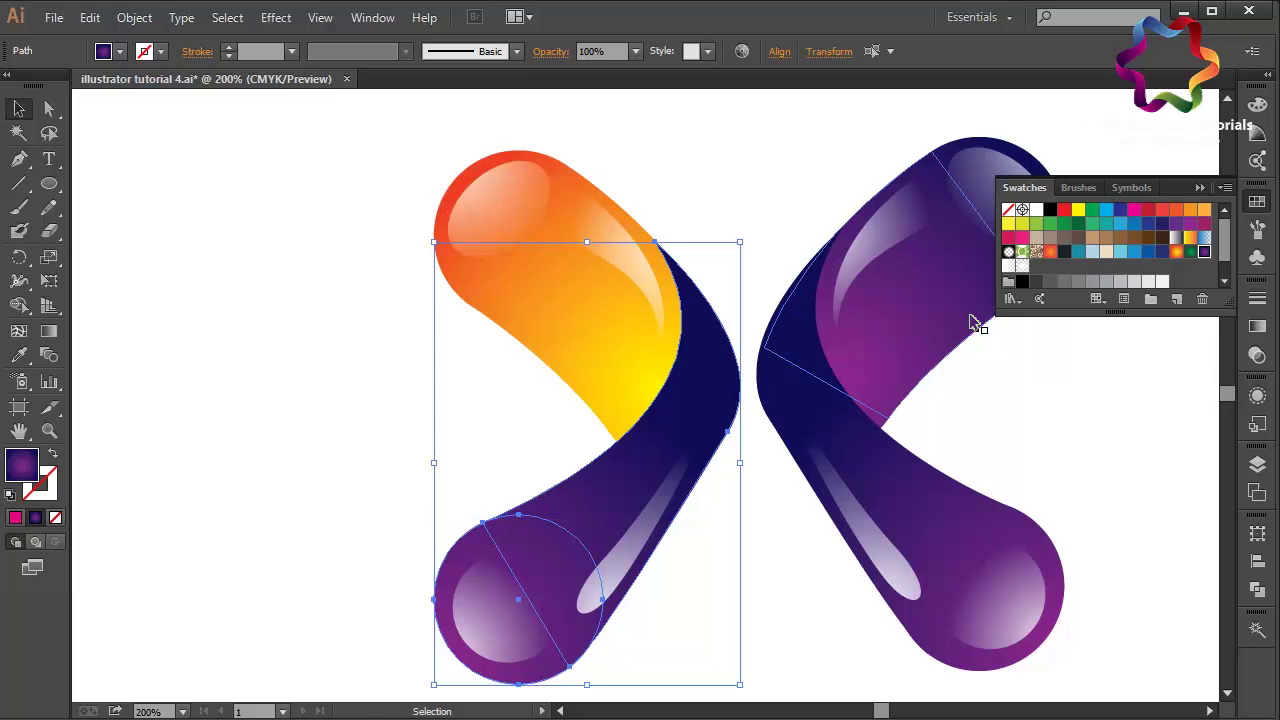
left_click(1177, 252)
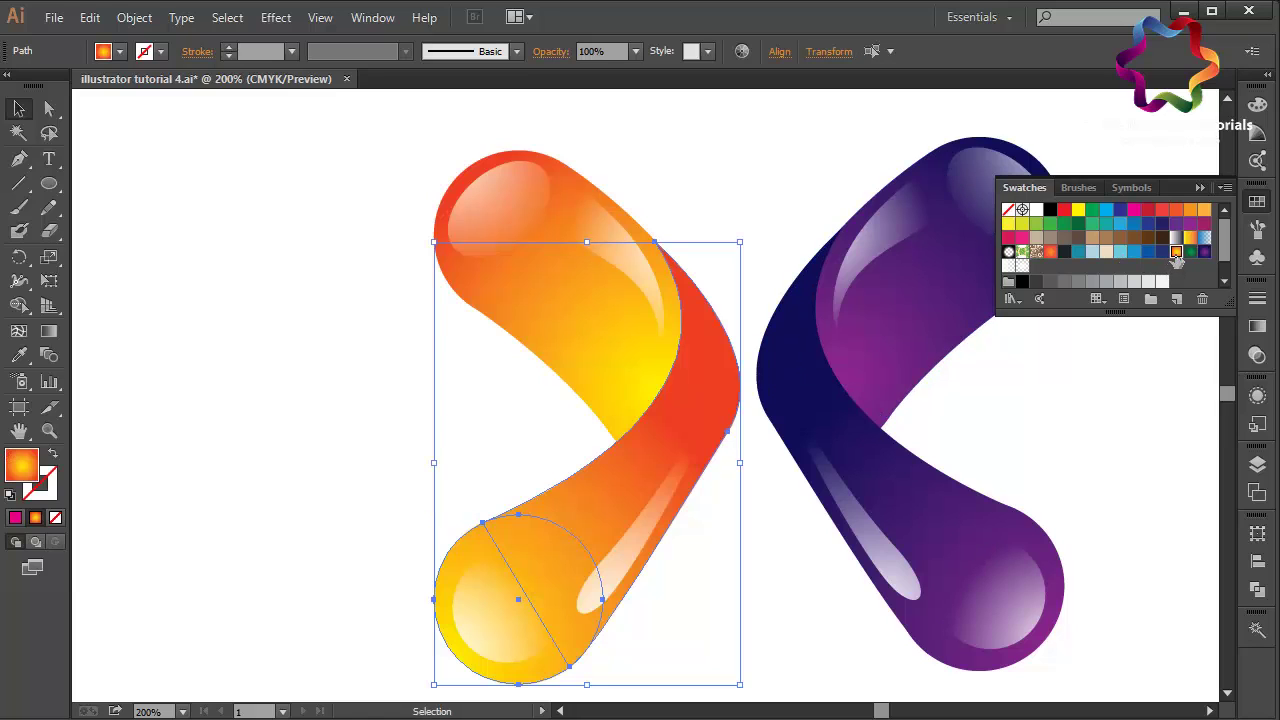
left_click(1201, 188)
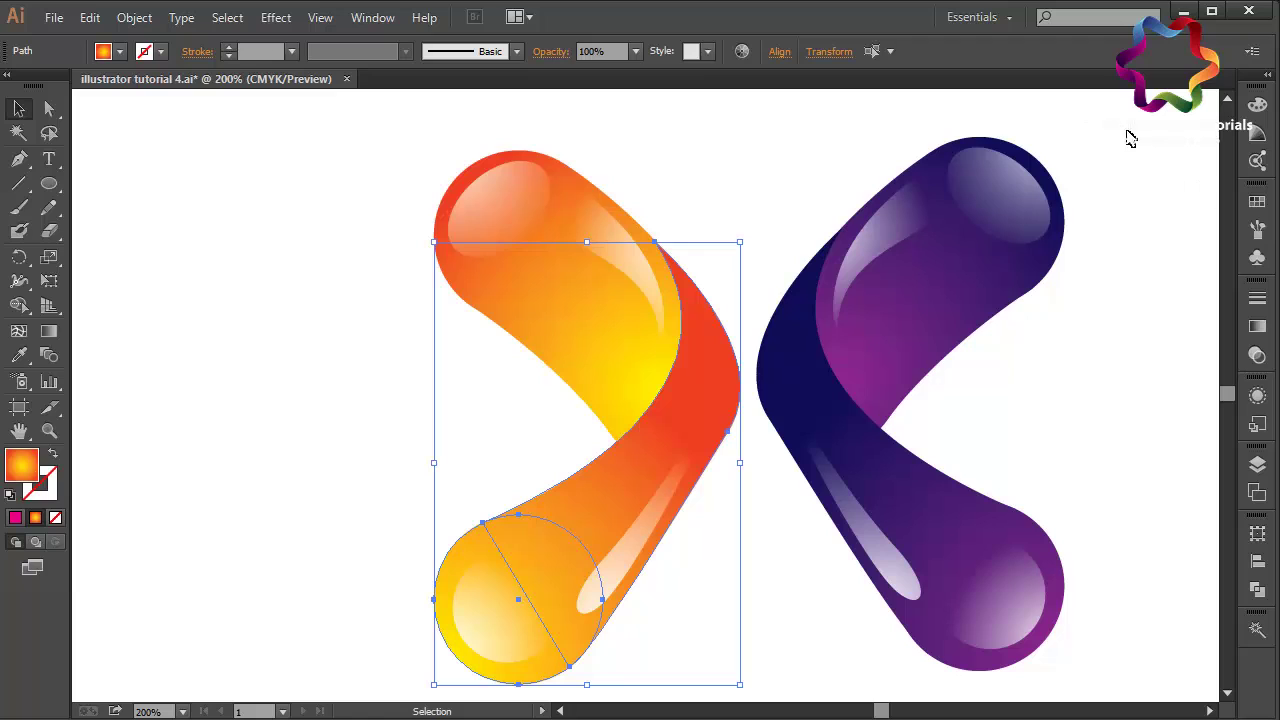
Select both bands and scale the logo up by dragging its bounding box downward and upward
left_click_drag(1124, 120, 420, 642)
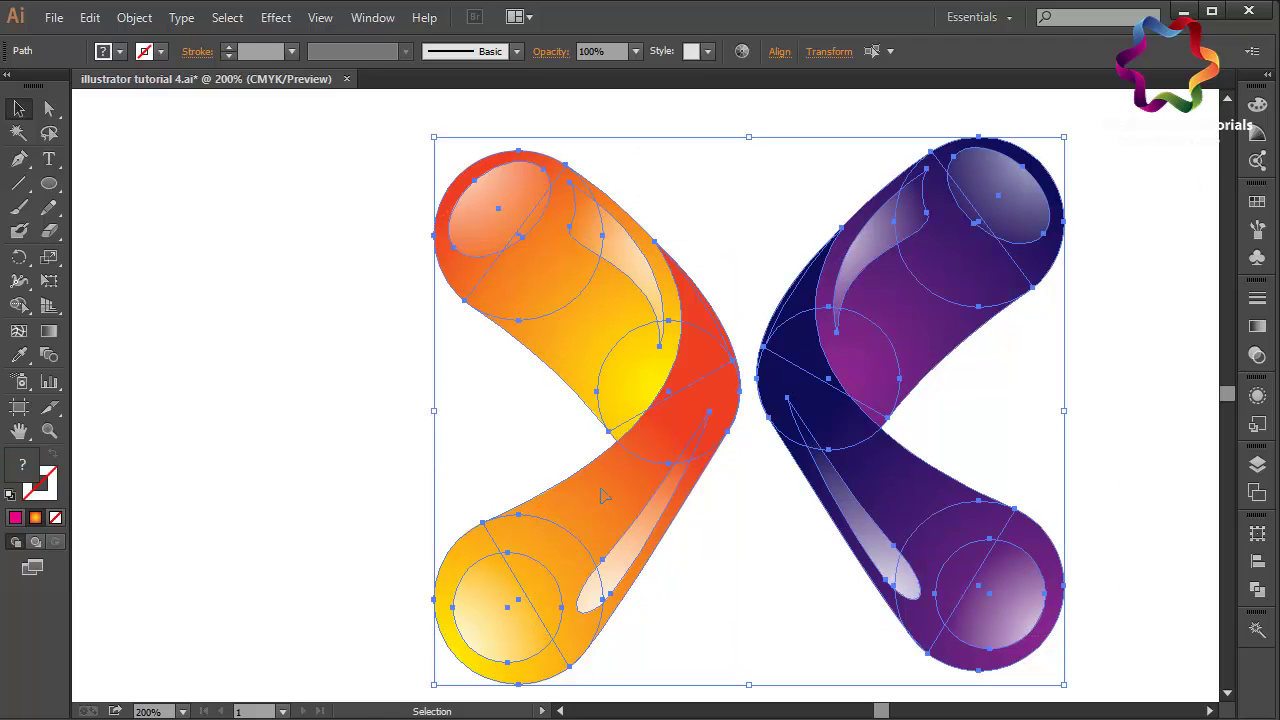
key("ctrl+minus")
key("ctrl+minus")
key("ctrl+minus")
key("ctrl+minus")
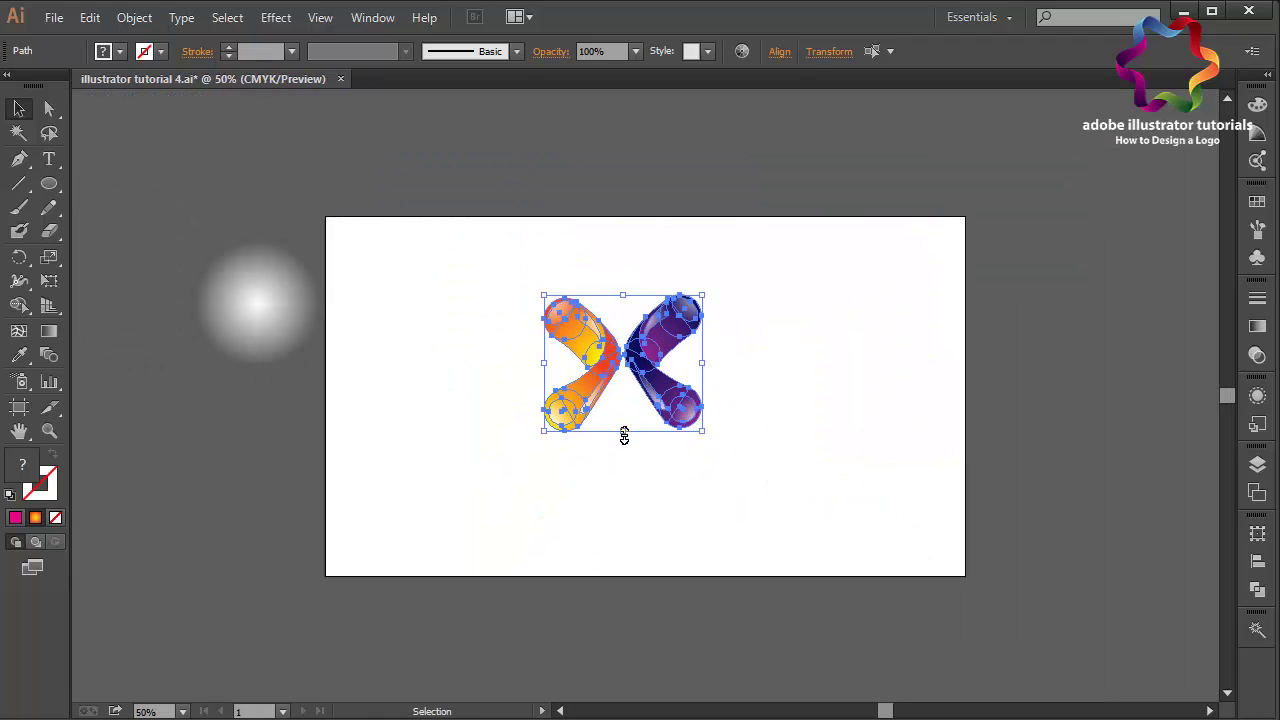
left_click_drag(624, 436, 650, 558)
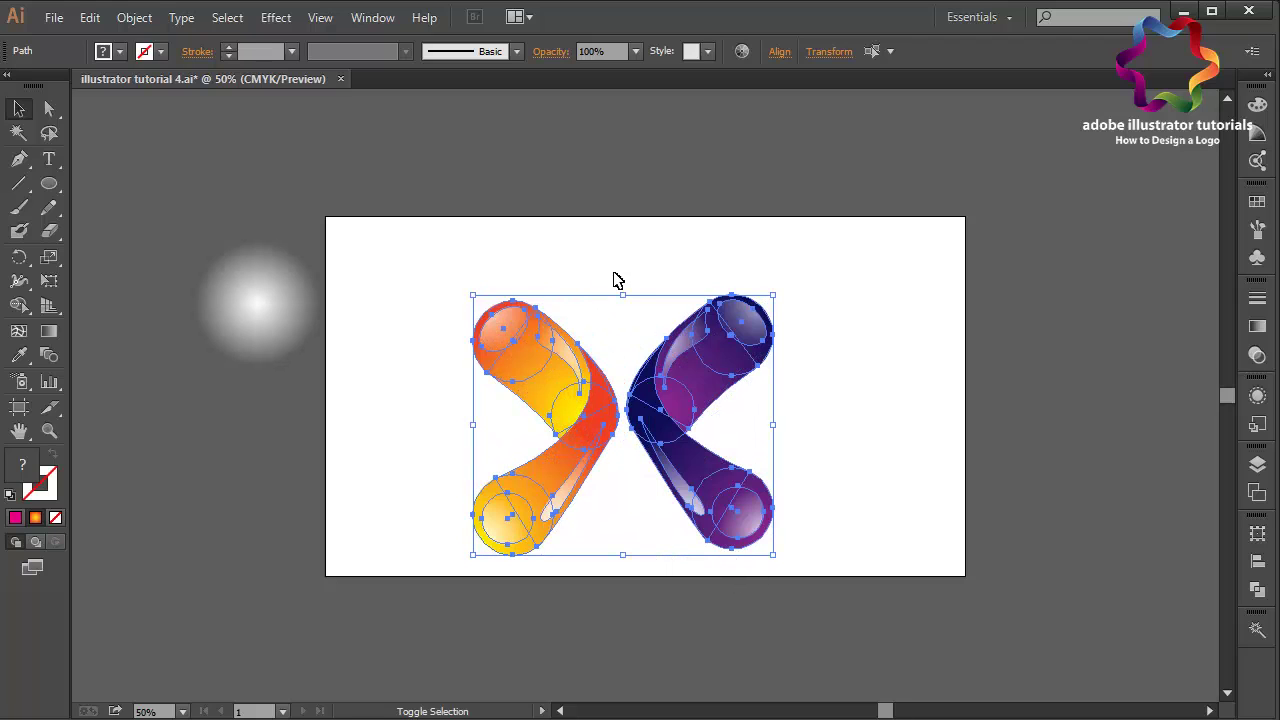
left_click_drag(624, 298, 622, 241)
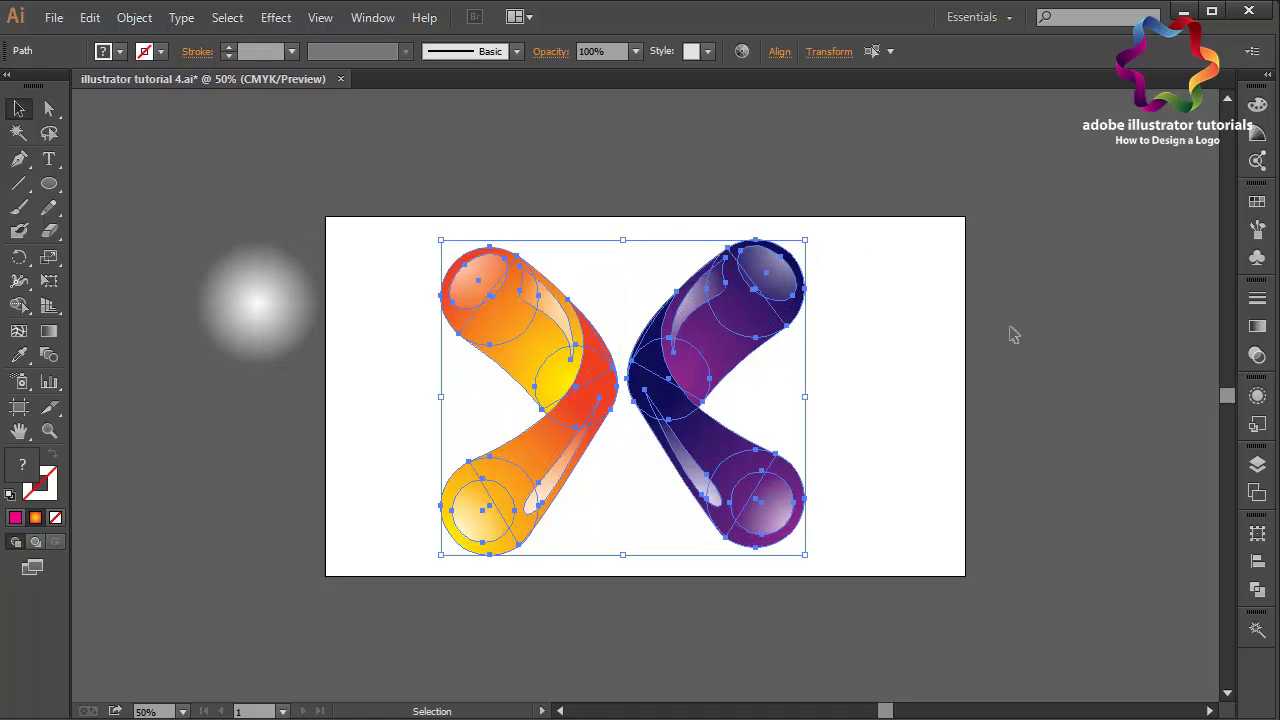
Nudge the logo right and down to centre it on the artboard, then deselect
key("Right")
key("Right")
key("Right")
key("Right")
key("Right")
key("Right")
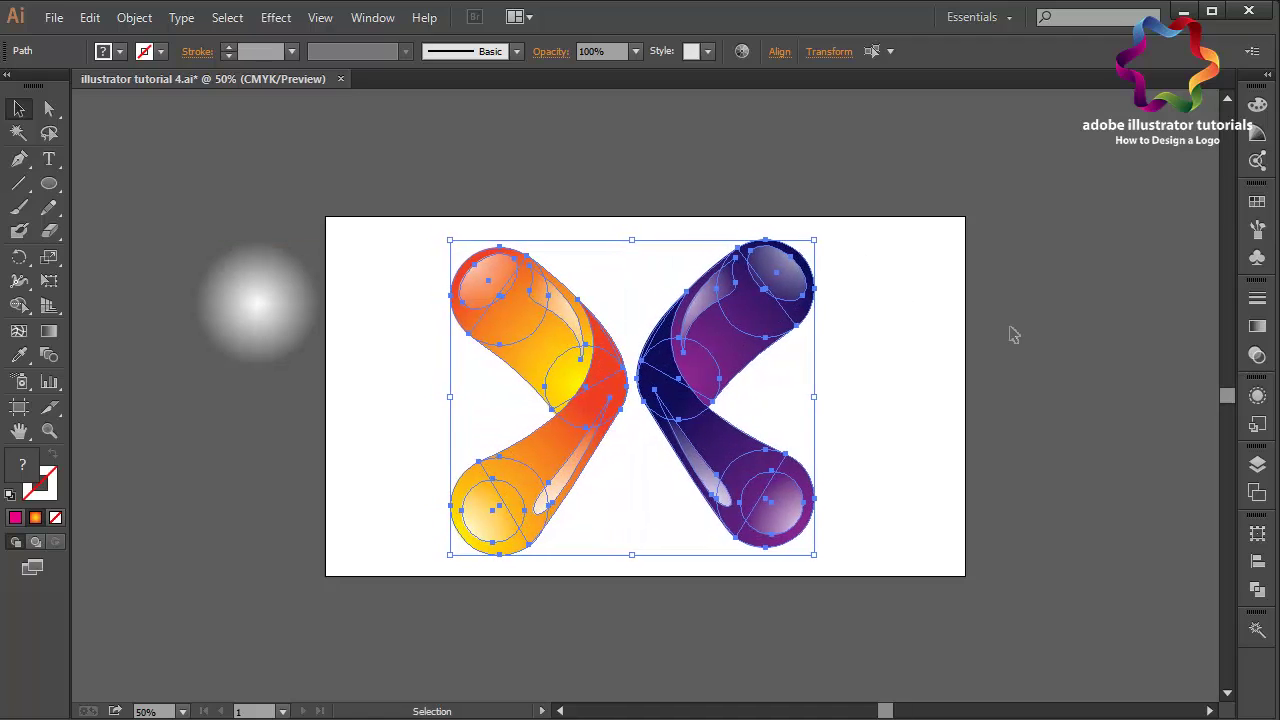
key("Right")
key("Right")
key("Right")
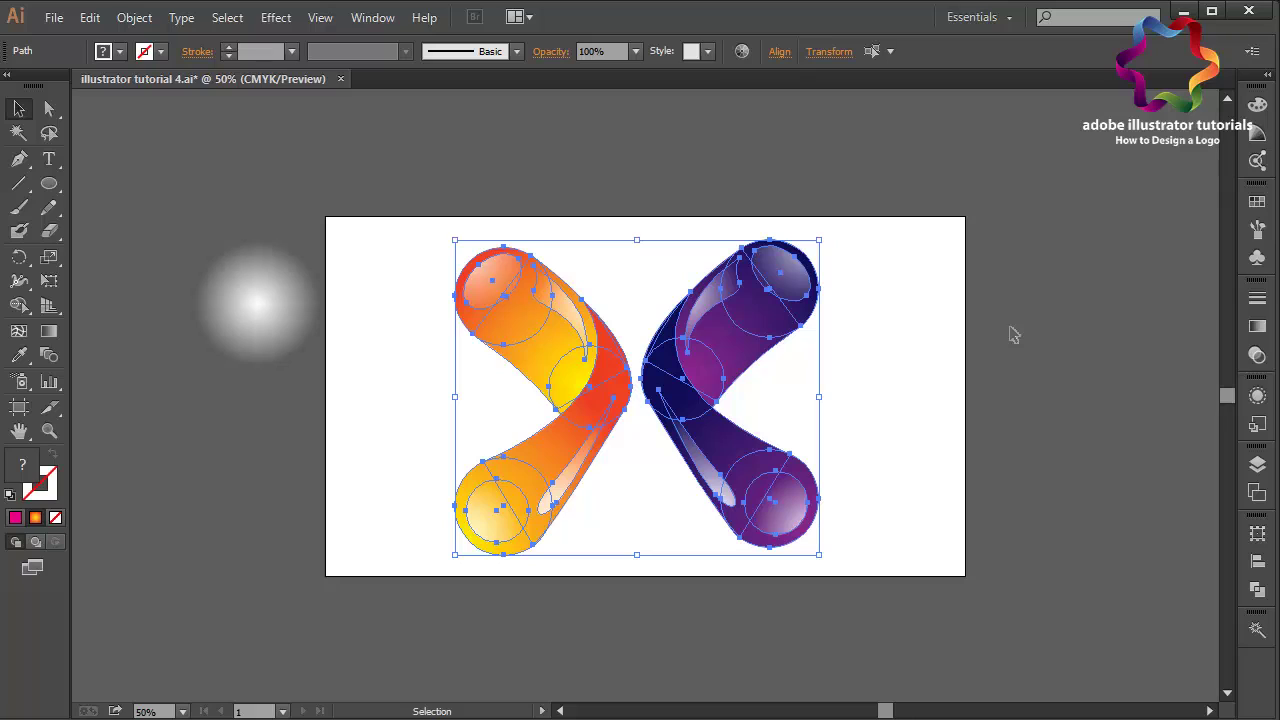
key("Down")
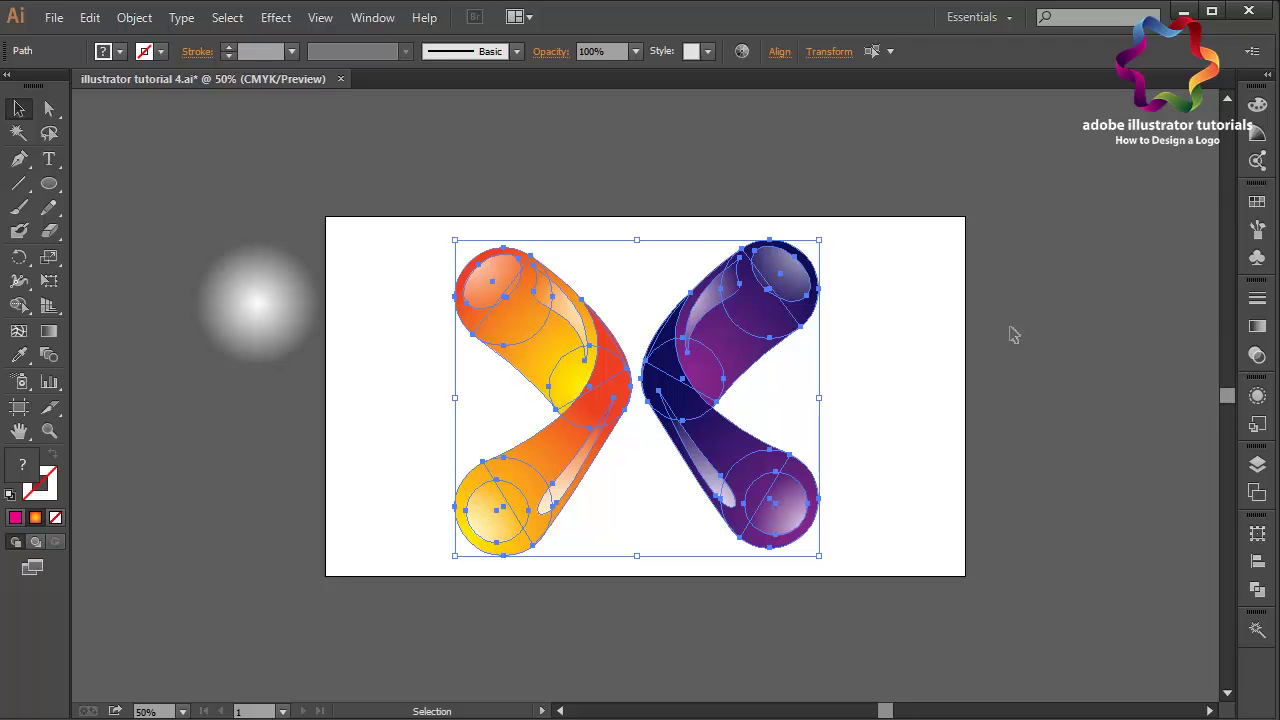
key("ctrl+shift+a")
left_click_drag(975, 170, 421, 607)
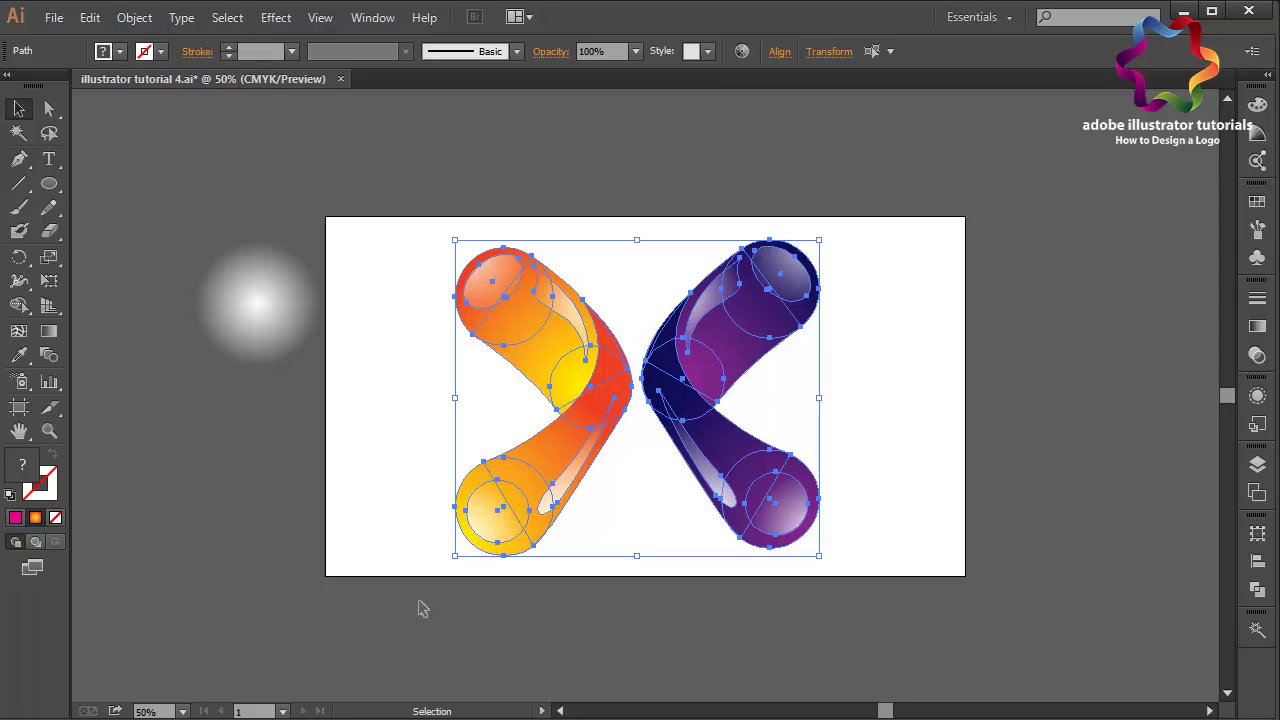
left_click(409, 497)
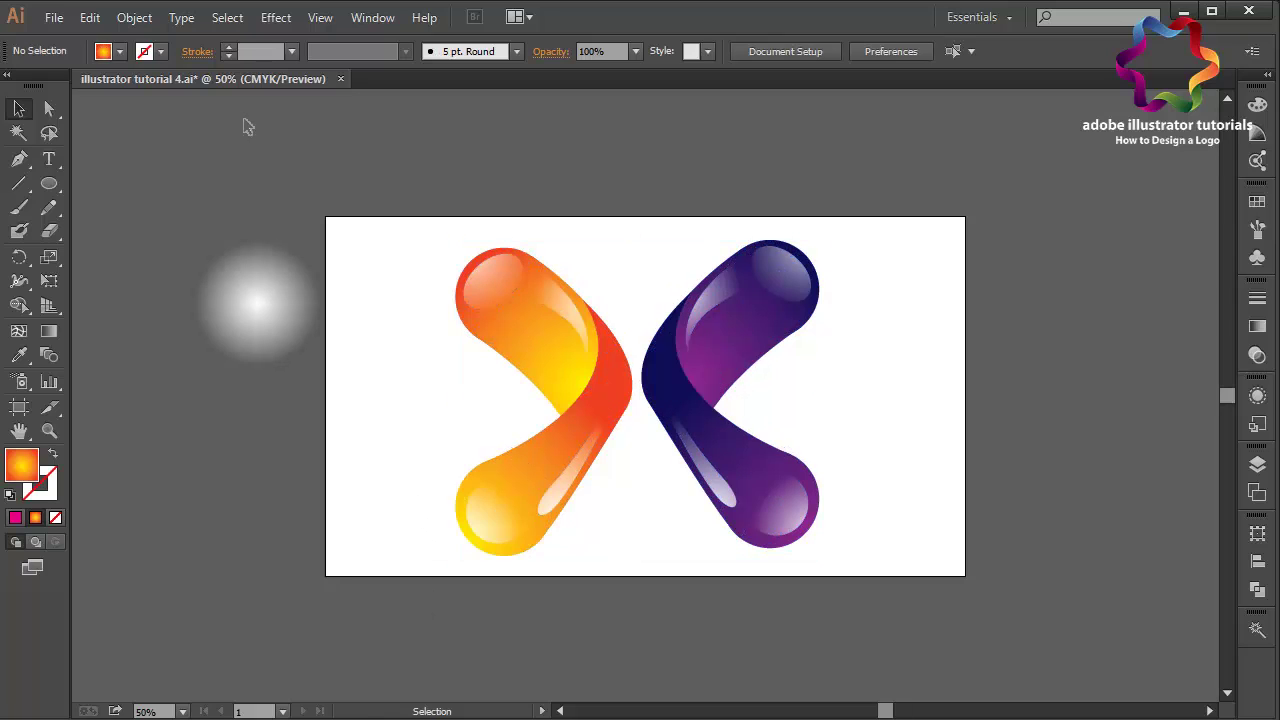
Save the logo as 'illustrator tutorial 5' in Illustrator CC (17.0) format
left_click(54, 17)
left_click(103, 202)
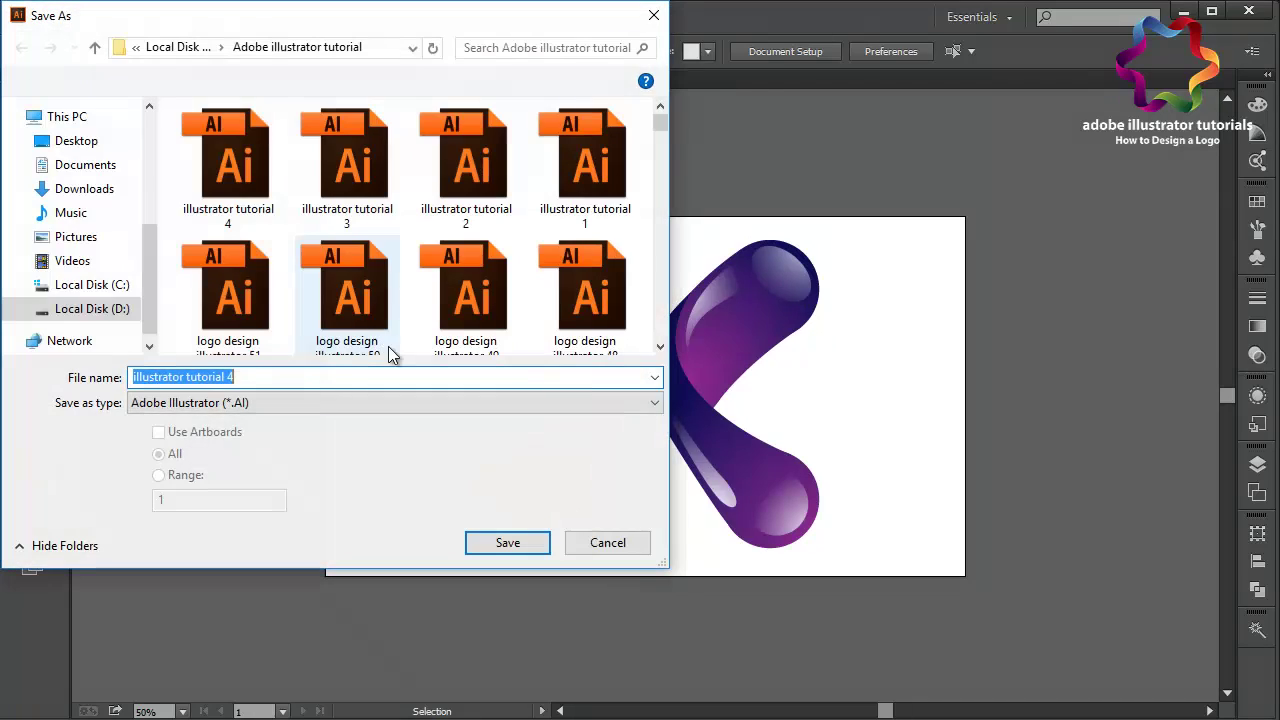
left_click(319, 377)
key("BackSpace")
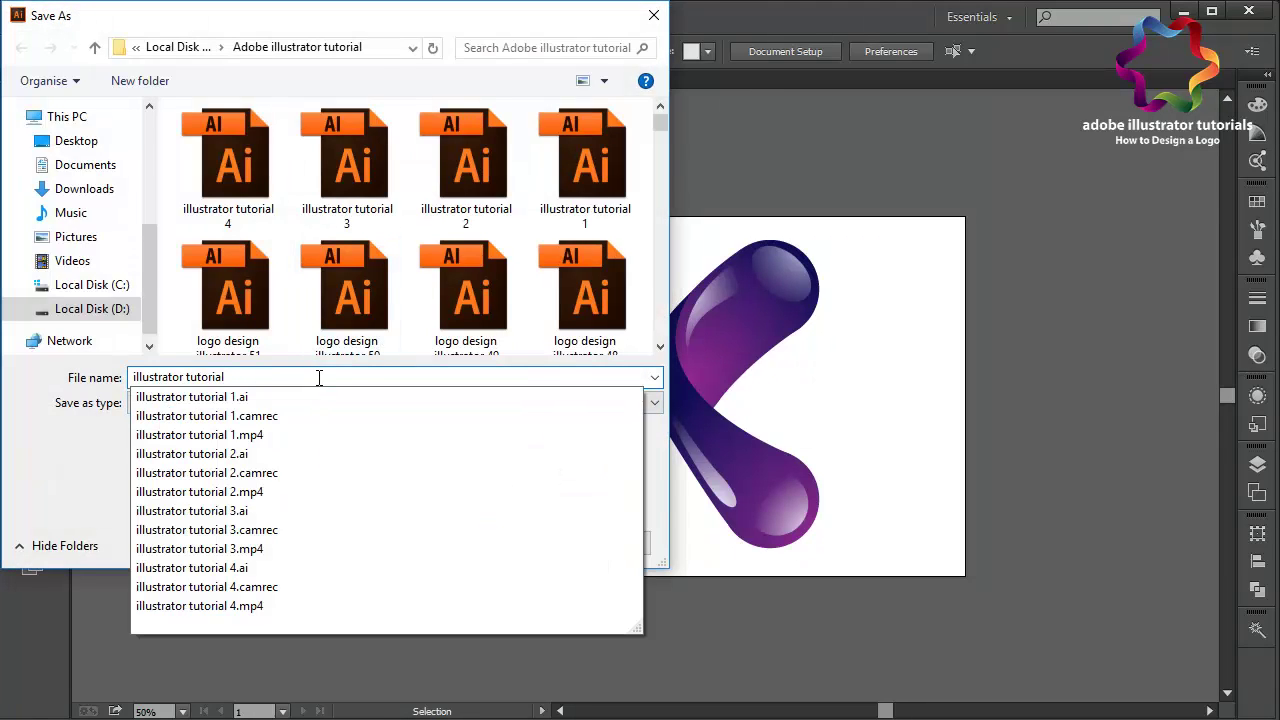
type(" 5")
left_click(505, 540)
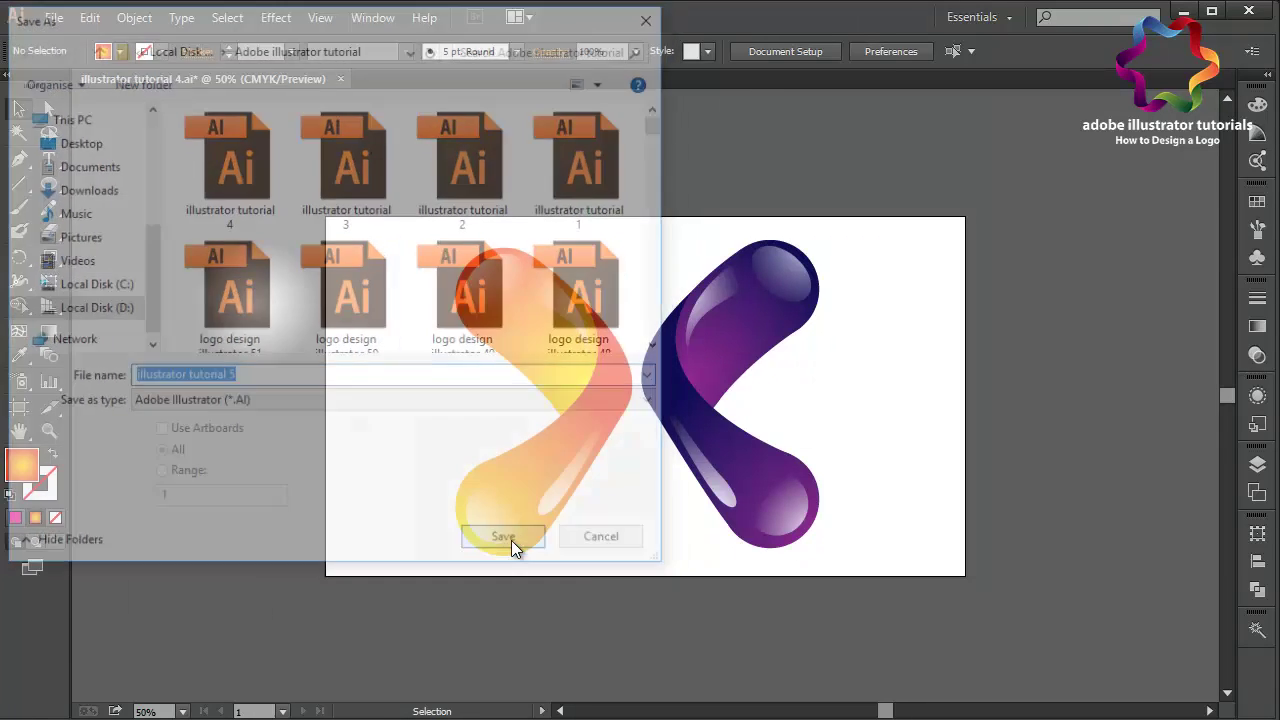
left_click(514, 80)
left_click(526, 100)
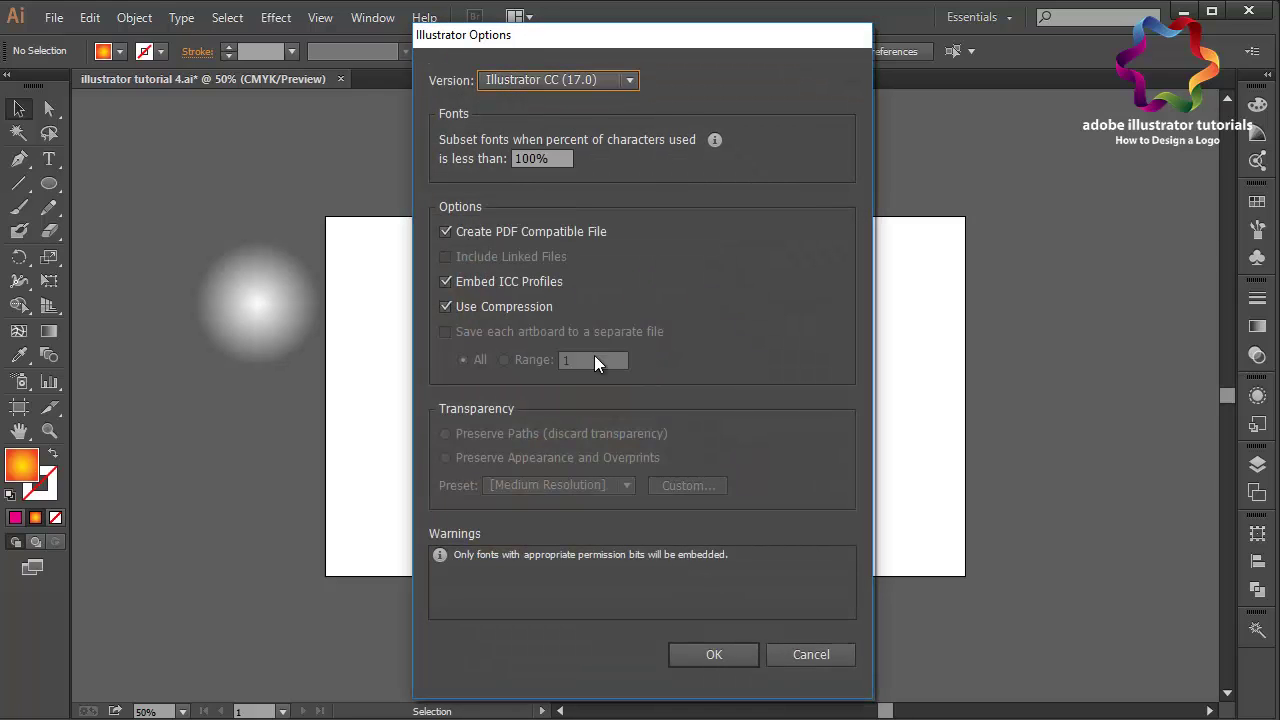
left_click(688, 653)
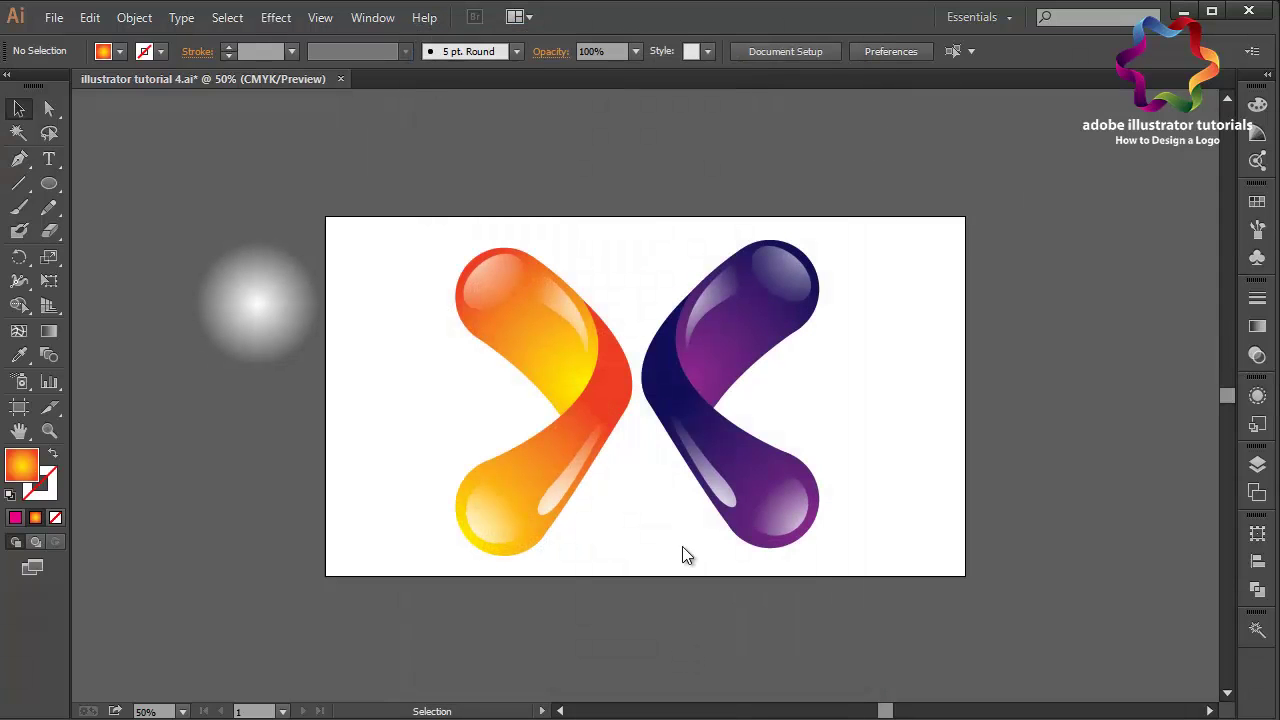